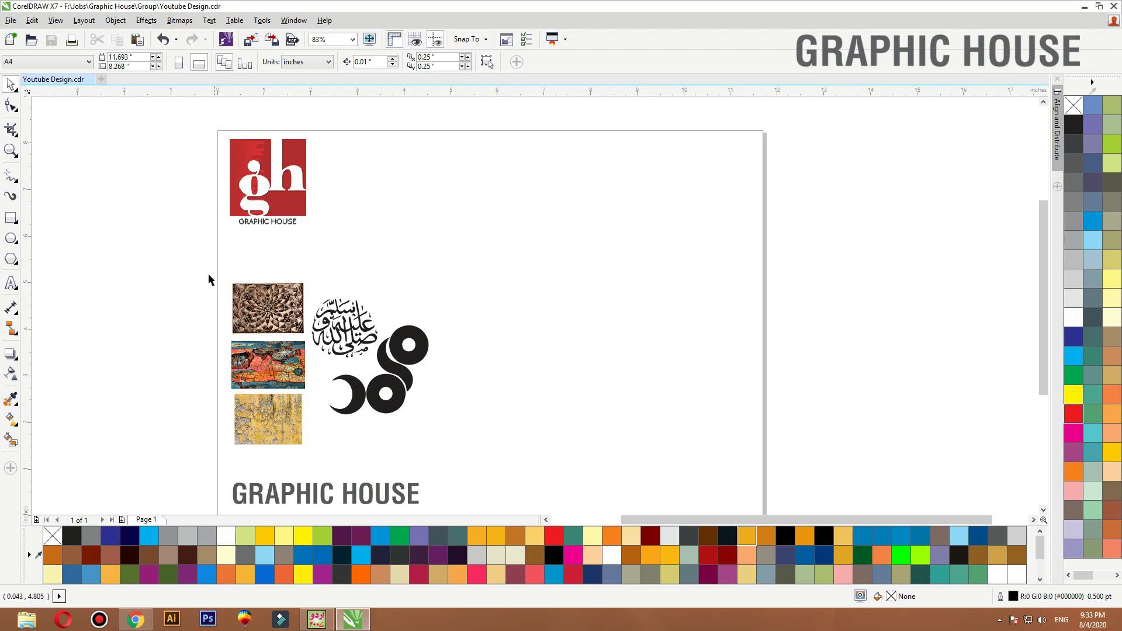
Move the Arabic calligraphy and the black circular emblem together to the empty area on the far side of the page
left_click_drag(214, 264, 707, 461)
left_click(383, 351)
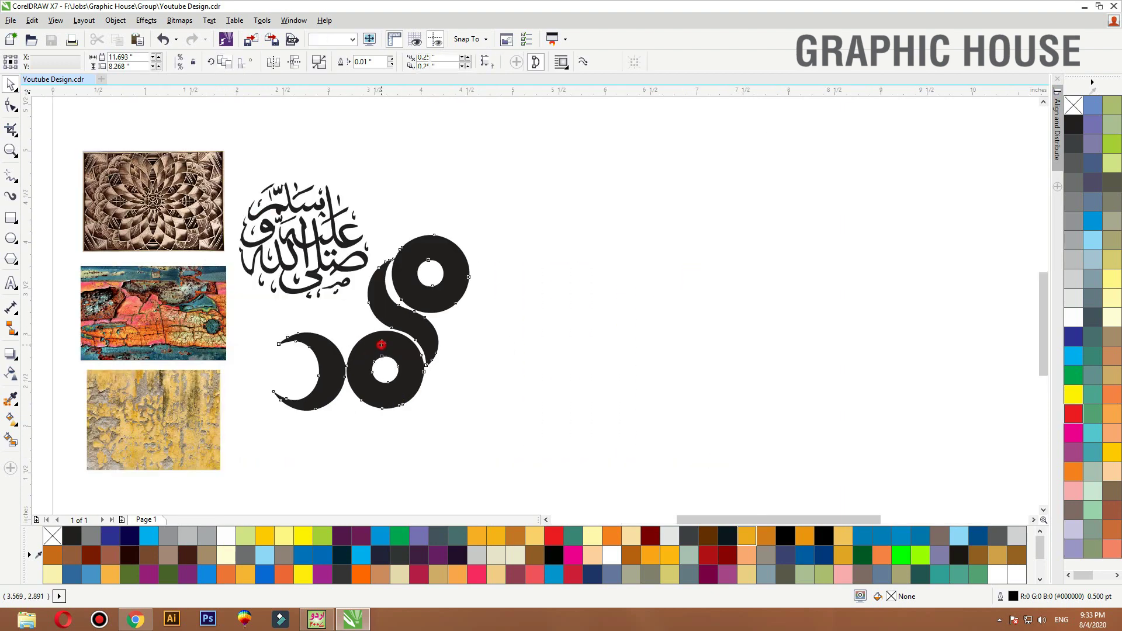
left_click(349, 257, "shift")
left_click_drag(404, 263, 864, 225)
Move the yellow peeling-wall texture away from the other images and examine its surface up close
left_click(170, 425)
left_click_drag(174, 430, 441, 293)
key("shift+F2")
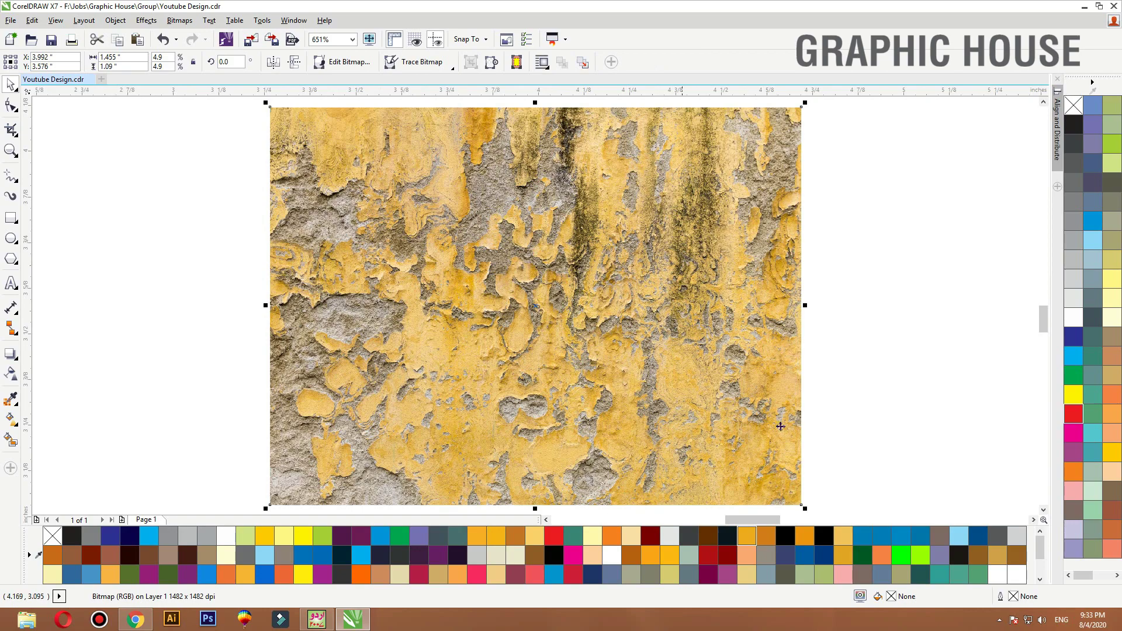
left_click(847, 308)
scroll(660, 327, "down", 3)
scroll(681, 268, "up", 2)
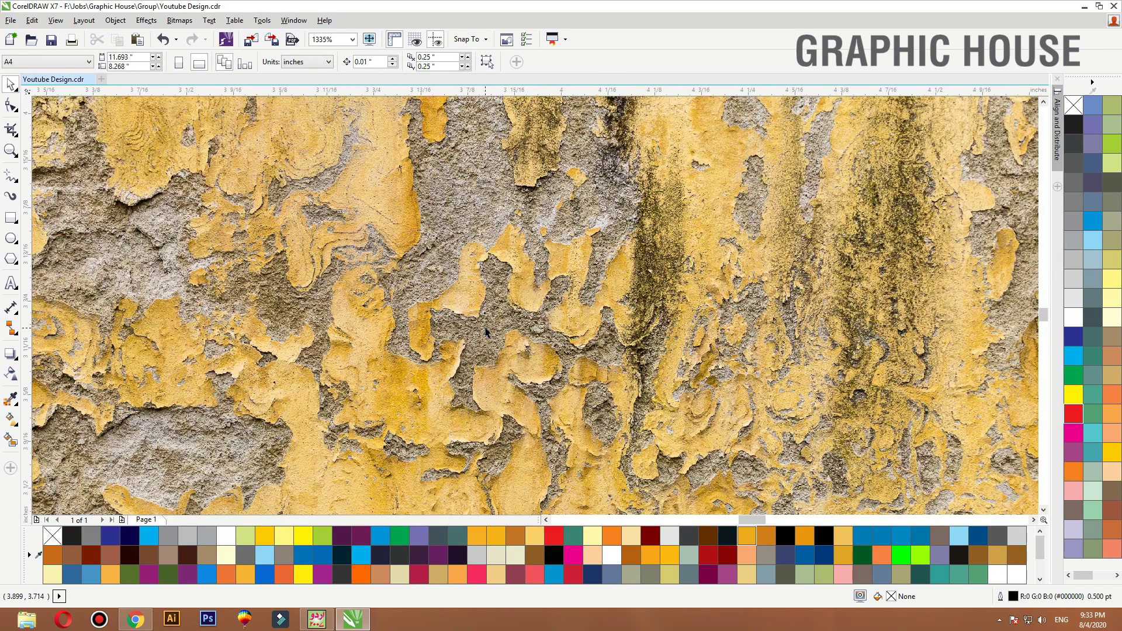
Examine the cracked painted-wood texture and the carved mandala image up close
scroll(666, 311, "down", 3)
left_click(411, 357)
key("shift+F2")
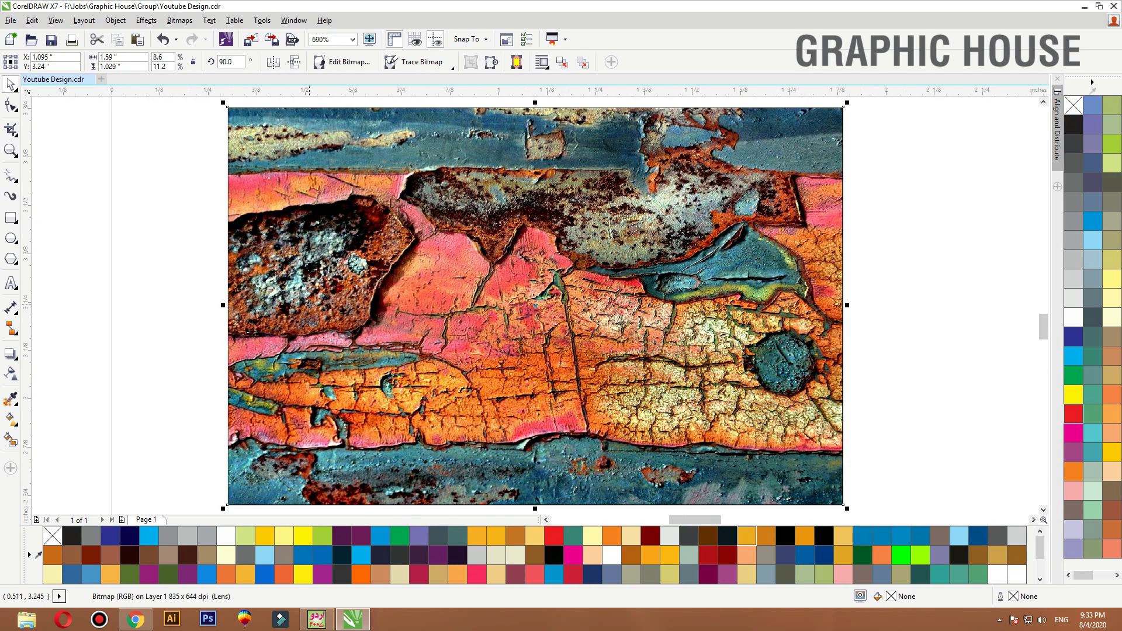
scroll(329, 303, "down", 6)
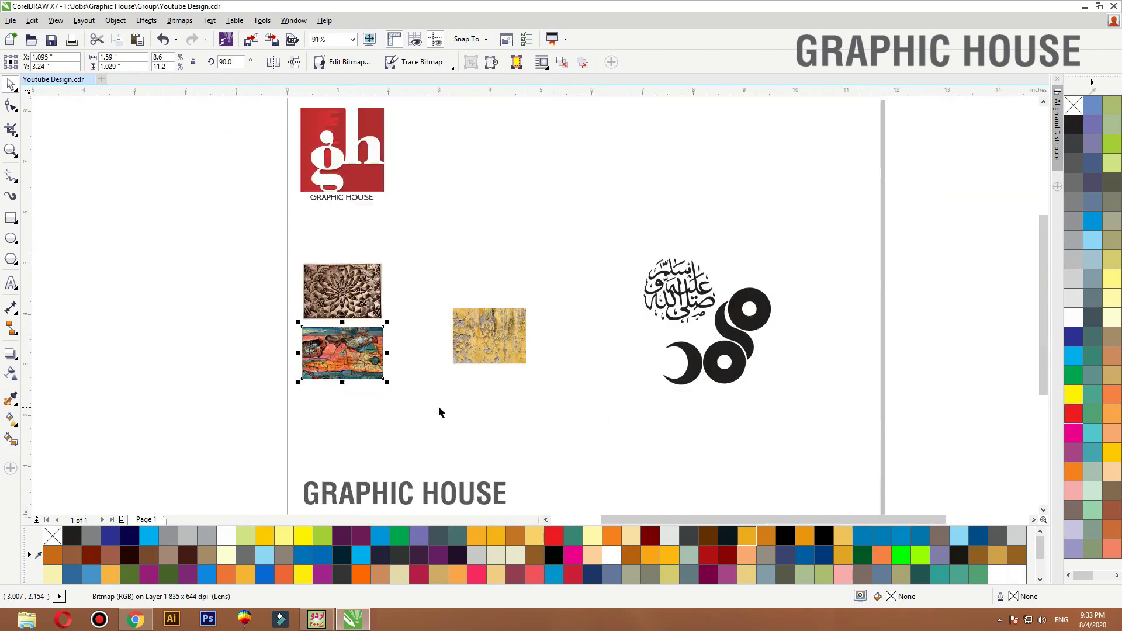
left_click(368, 305)
key("shift+F2")
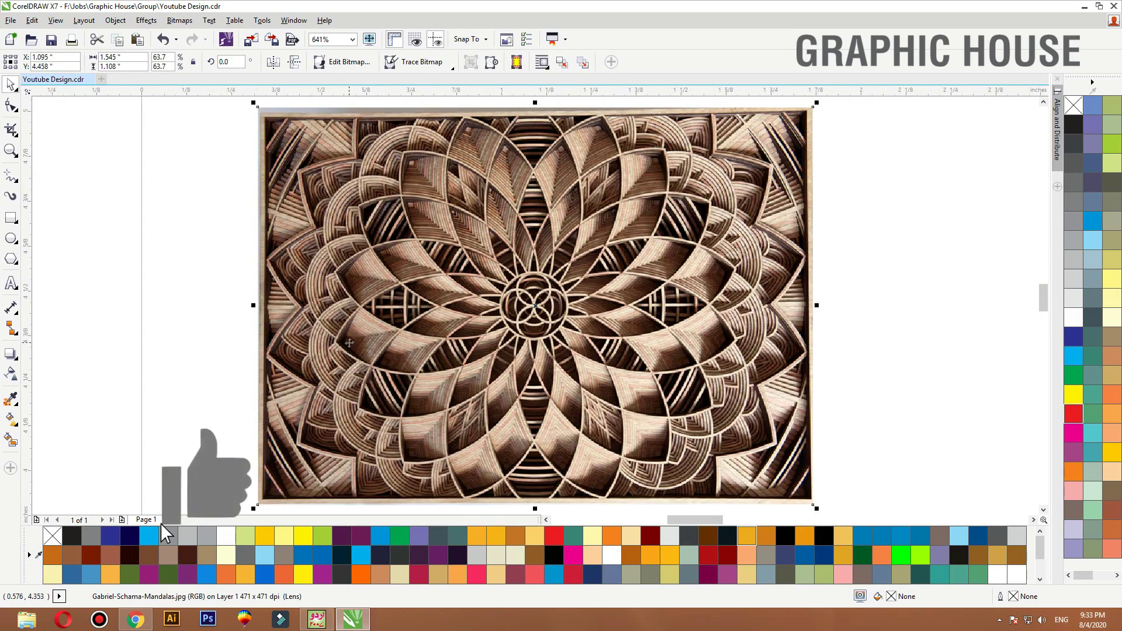
Move the yellow wall texture back beside the lower corner of the painted-wood image
scroll(349, 344, "down", 2)
left_click_drag(479, 334, 415, 387)
left_click(666, 296)
left_click_drag(855, 230, 629, 407)
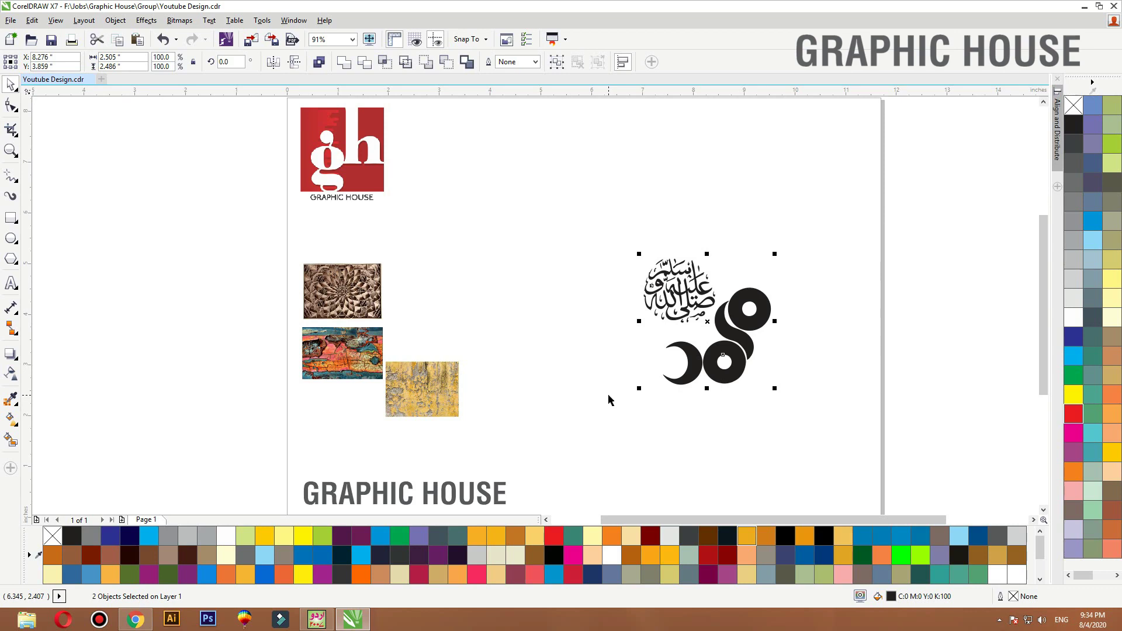
left_click(569, 250)
Draw a rectangle about 4.06 by 2.42 inches in the empty area between the texture images and the calligraphy
left_click_drag(238, 172, 774, 440)
key("F6")
left_click_drag(446, 185, 768, 378)
key("space")
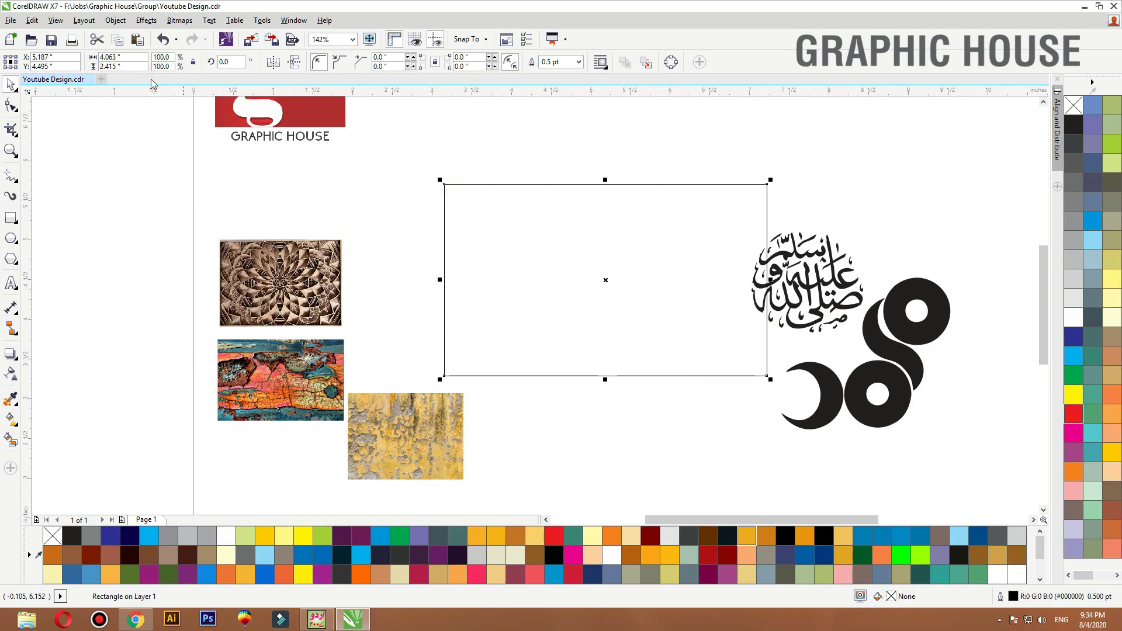
Set the rectangle's size to 4 inches wide by 2.5 inches high
left_click(111, 56)
type("4")
key("Tab")
type("2.5")
key("Return")
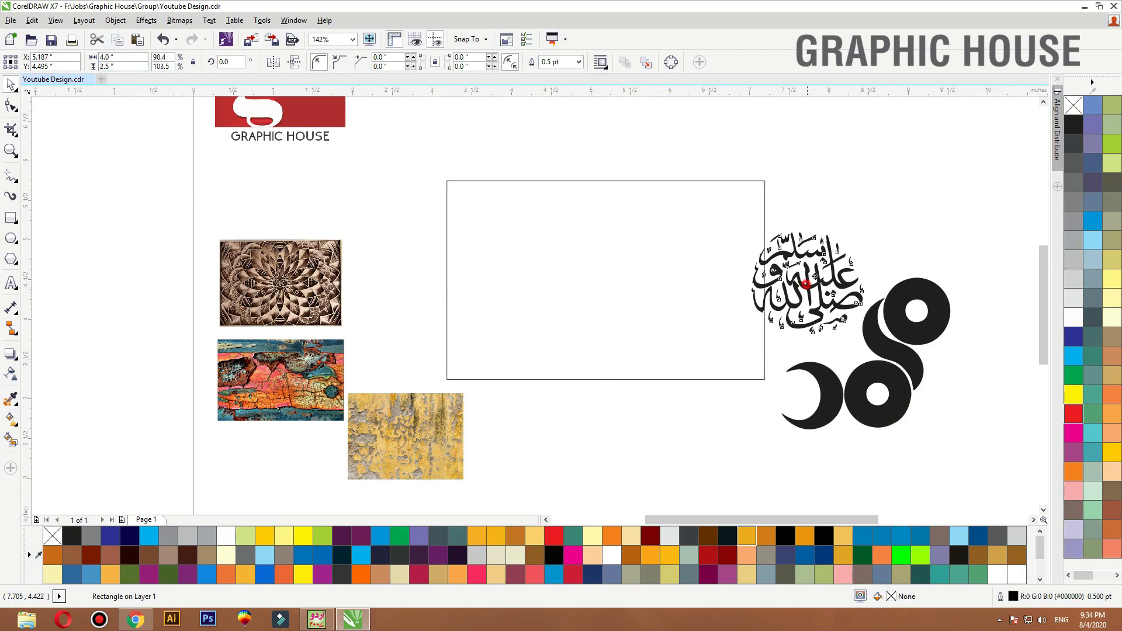
Move the calligraphy clear of the rectangle, and give the rectangle a yellow fill with no outline
left_click_drag(806, 287, 903, 196)
left_click(760, 185)
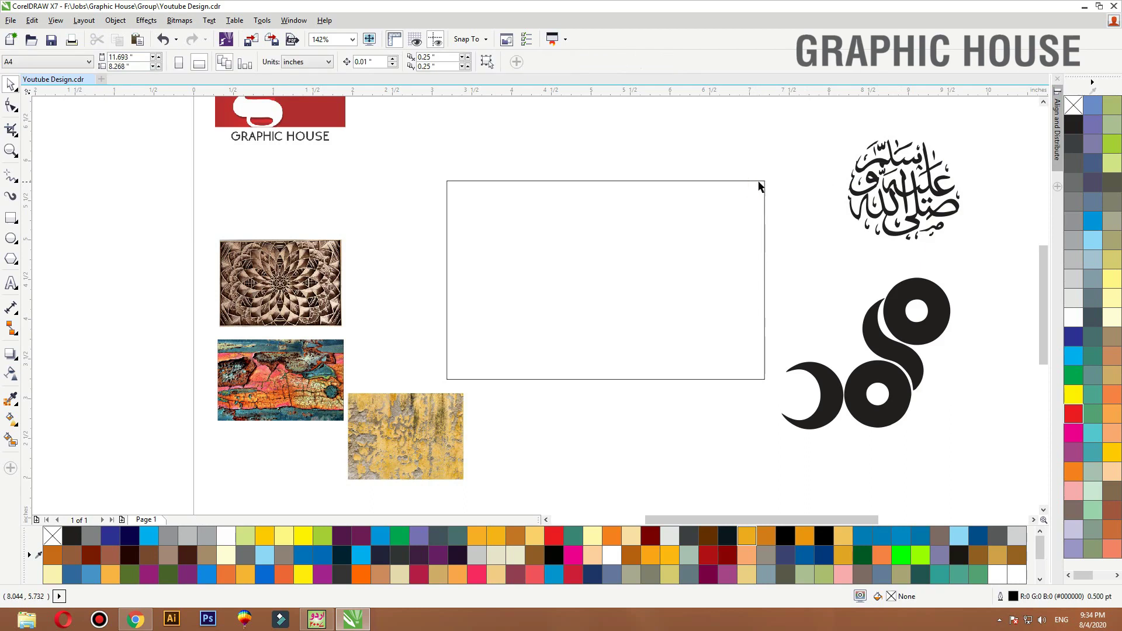
left_click(760, 184)
left_click(1073, 395)
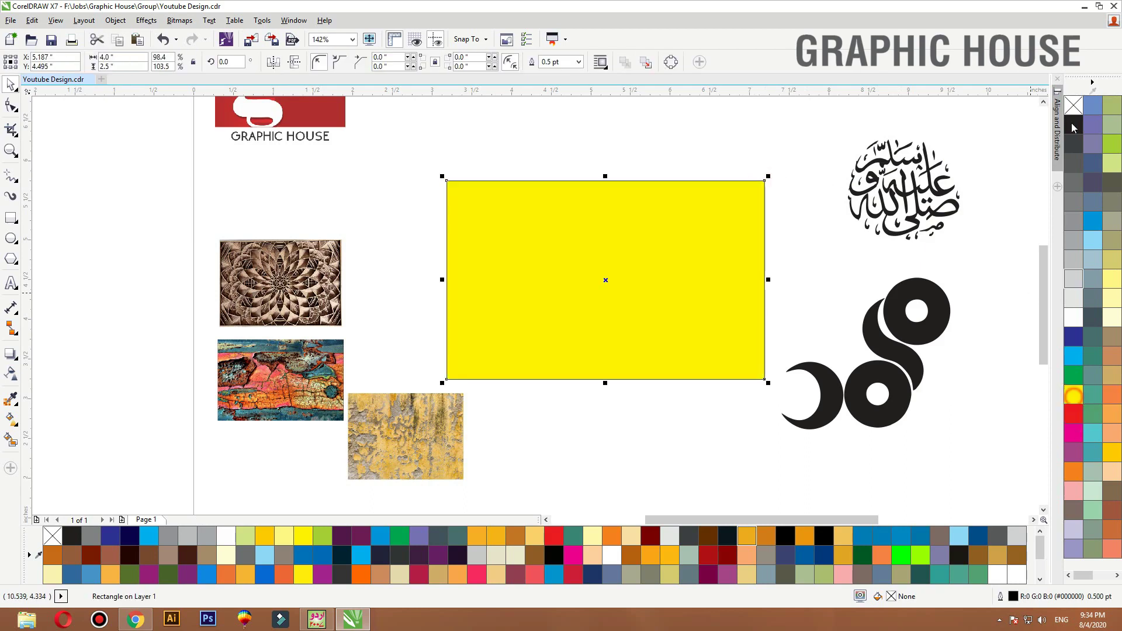
right_click(1074, 106)
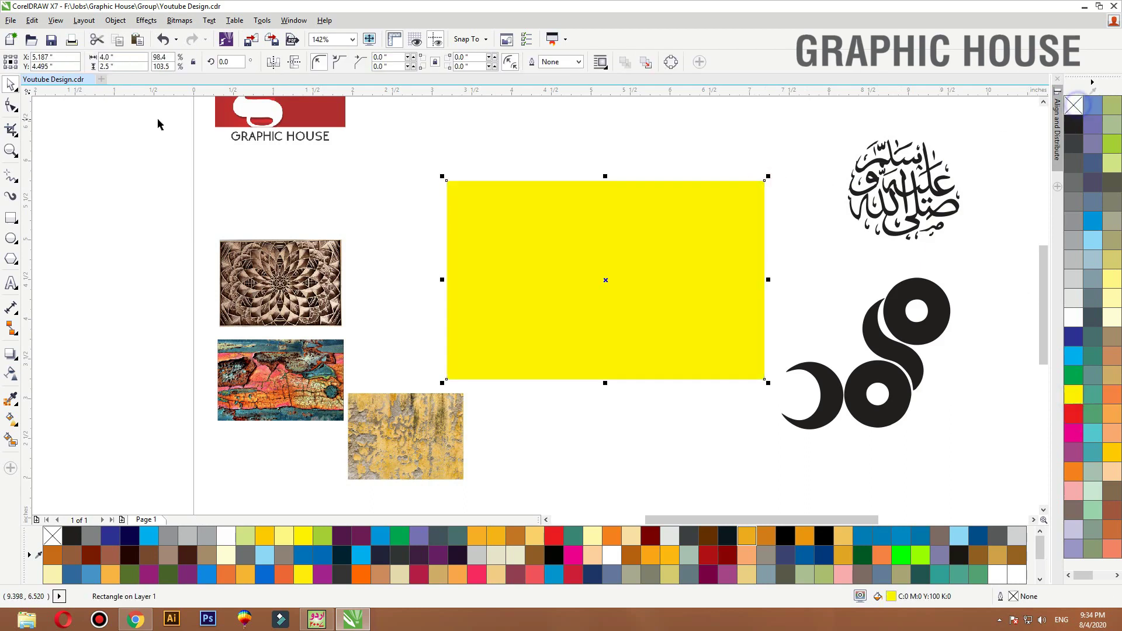
Add a one-step inward contour of about 0.19 inch to the yellow rectangle and break it apart into a separate red rectangle
left_click(18, 363)
left_click(37, 371)
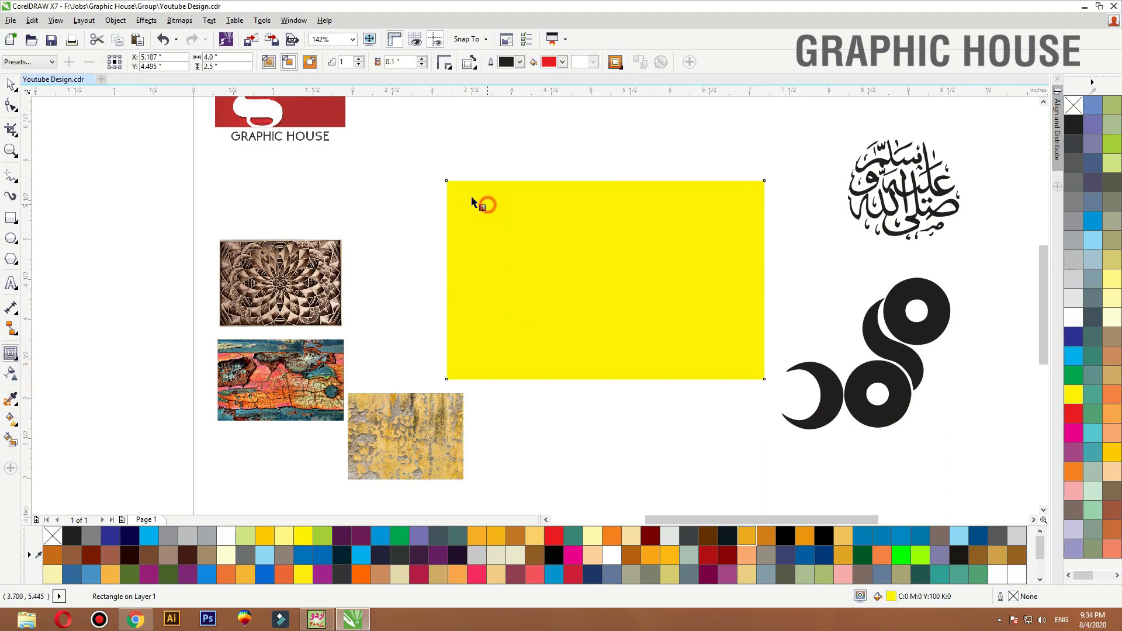
left_click_drag(472, 198, 457, 195)
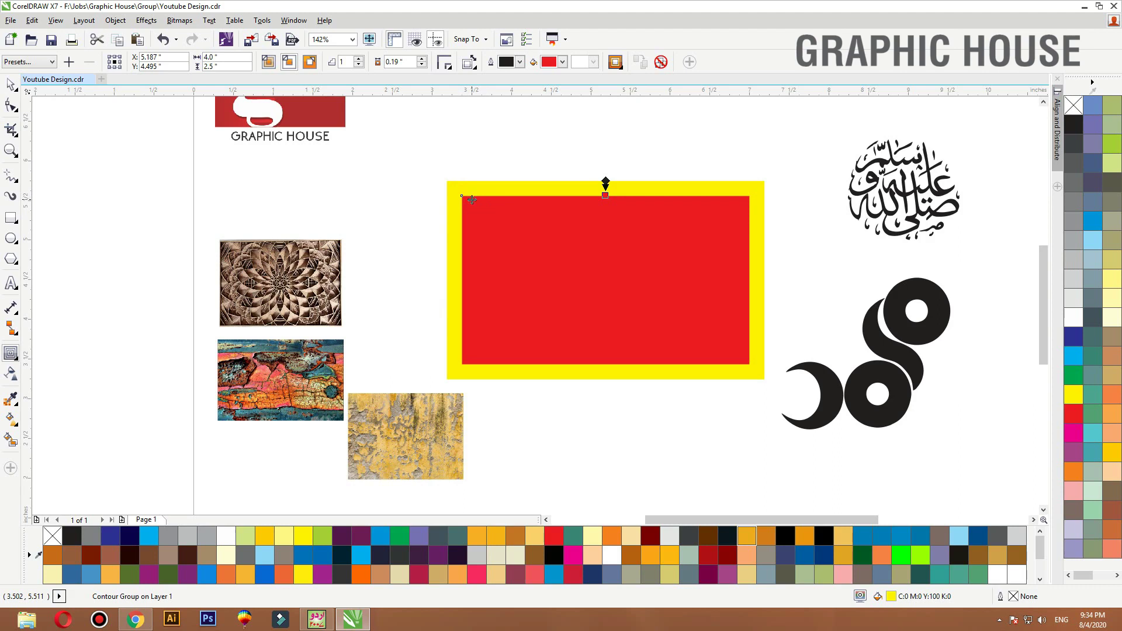
key("space")
key("ctrl+k")
left_click(499, 155)
left_click_drag(524, 241, 363, 243)
key("ctrl+z")
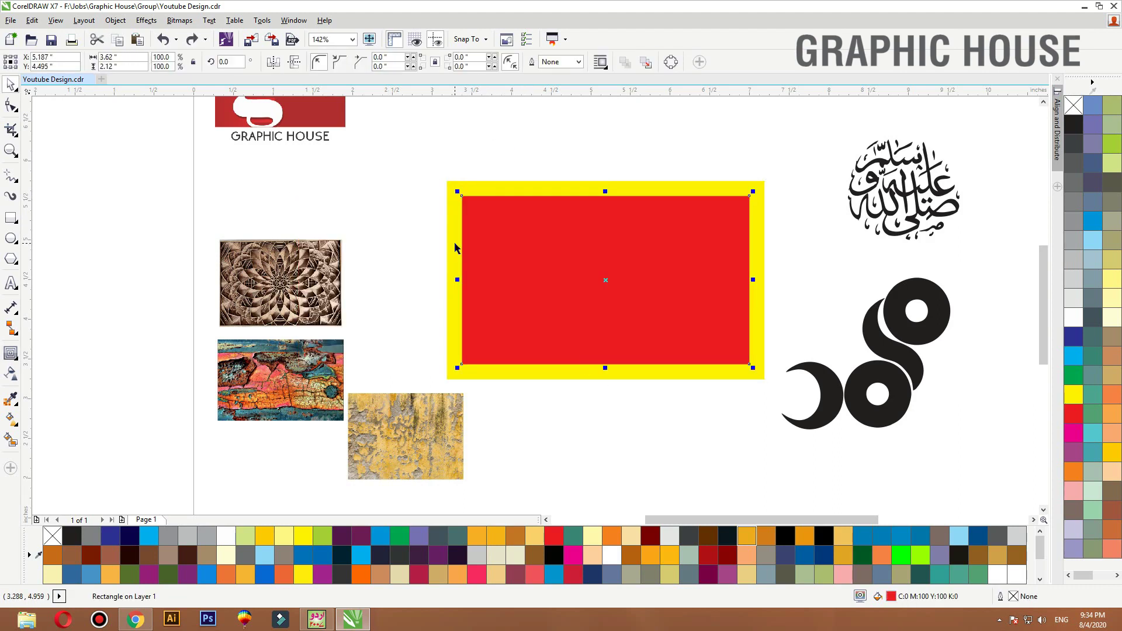
Give the inner red rectangle a 3 pt black outline and remove its fill
key("F12")
type("3")
key("Return")
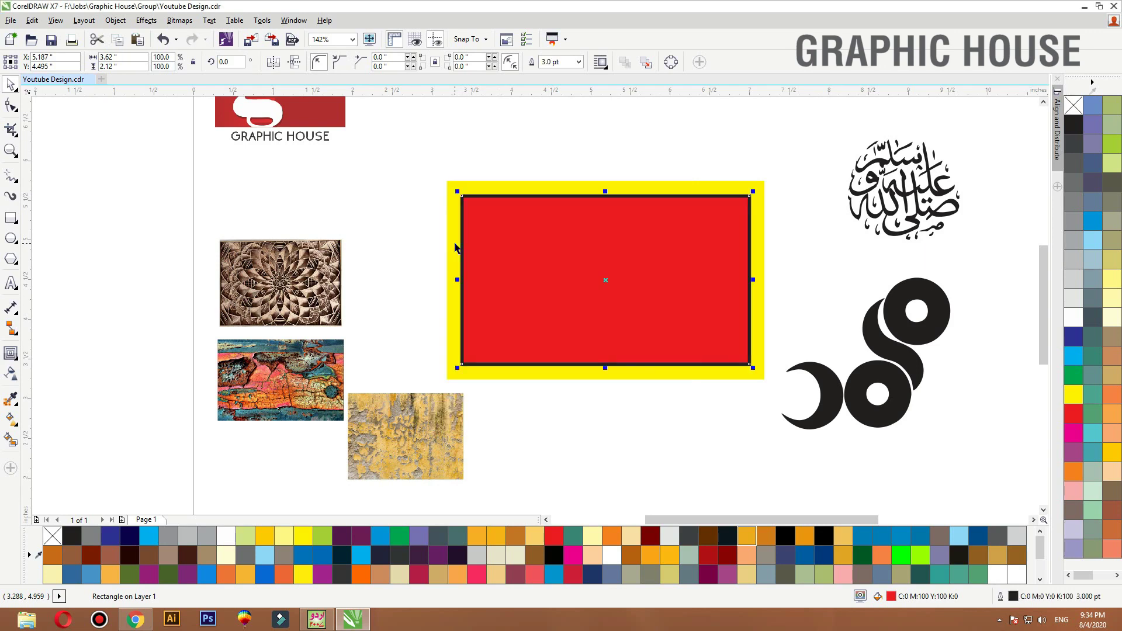
left_click_drag(565, 149, 423, 235)
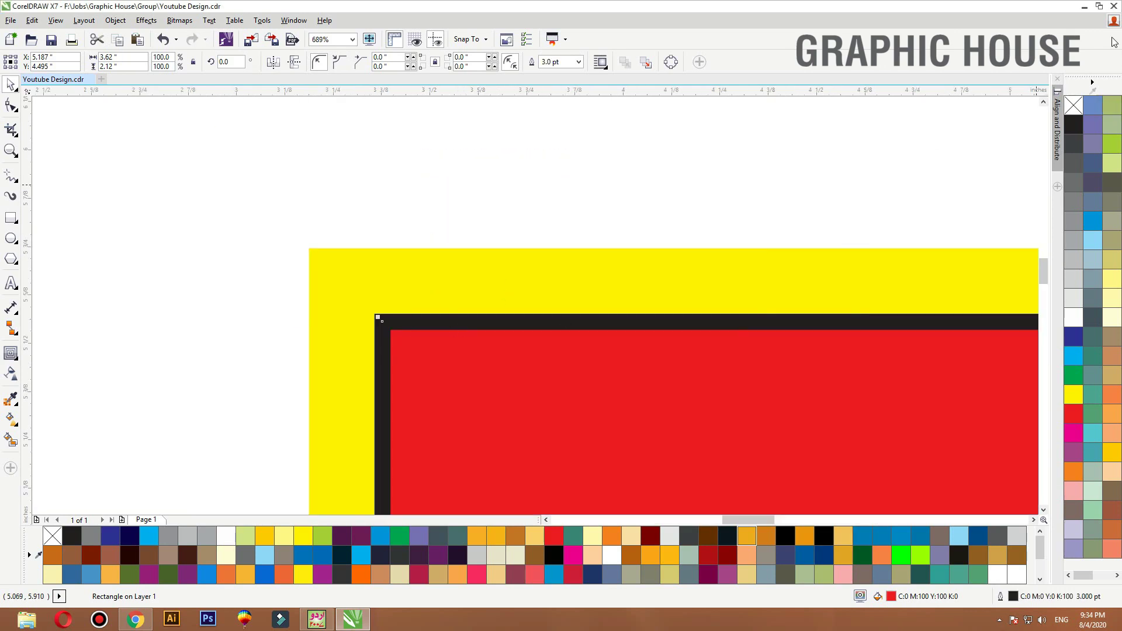
left_click(1077, 105)
left_click(798, 253)
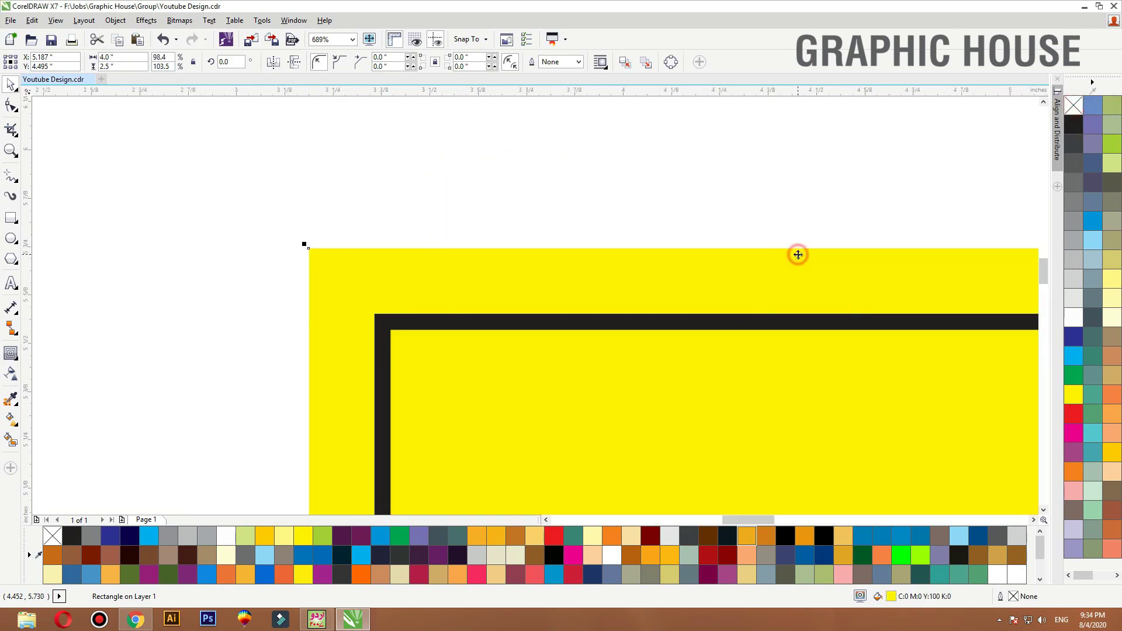
key("shift+F2")
left_click(115, 210)
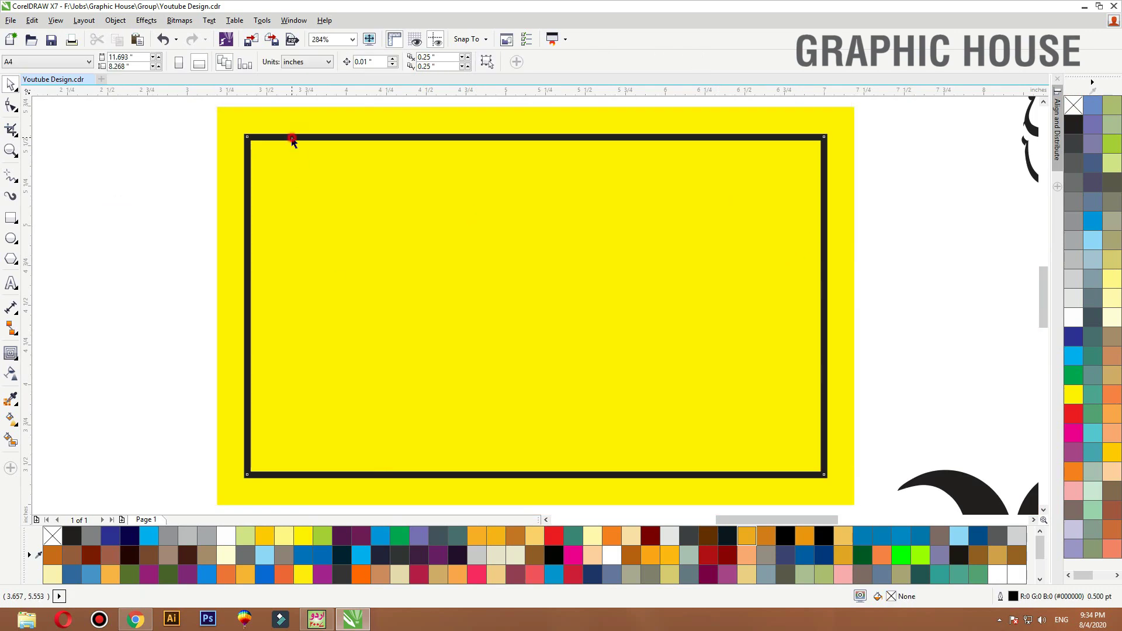
Set the inner frame's outline width to 2 pt
left_click(296, 117)
left_click(152, 134)
left_click(262, 136)
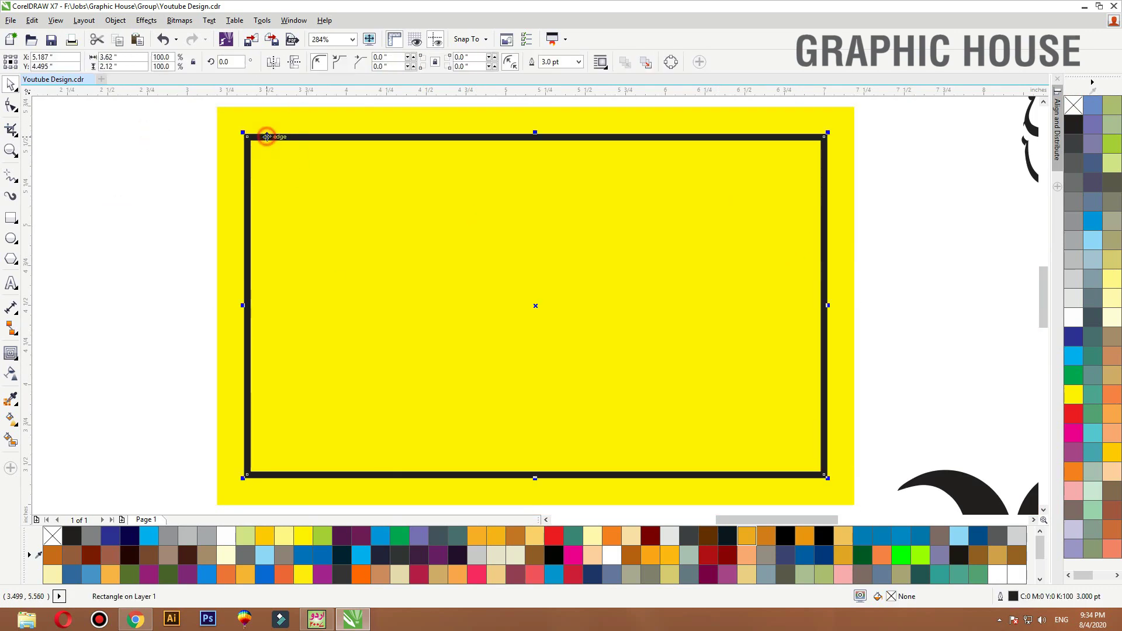
key("F12")
double_click(460, 235)
type("2")
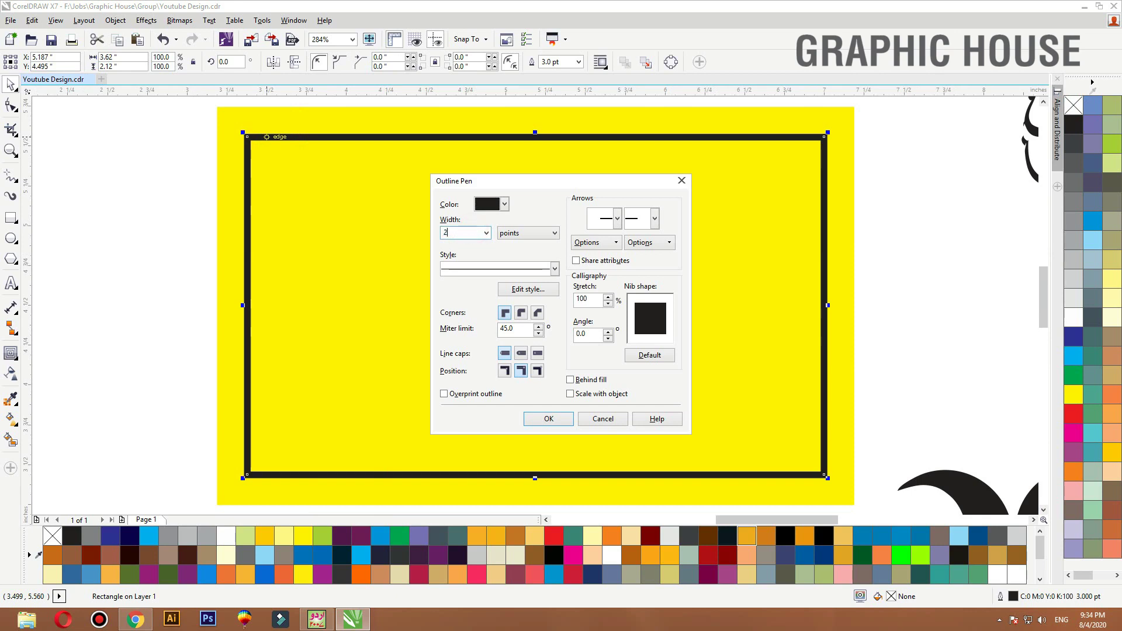
key("Return")
Set the inner frame's outline width to 2.5 pt
key("F12")
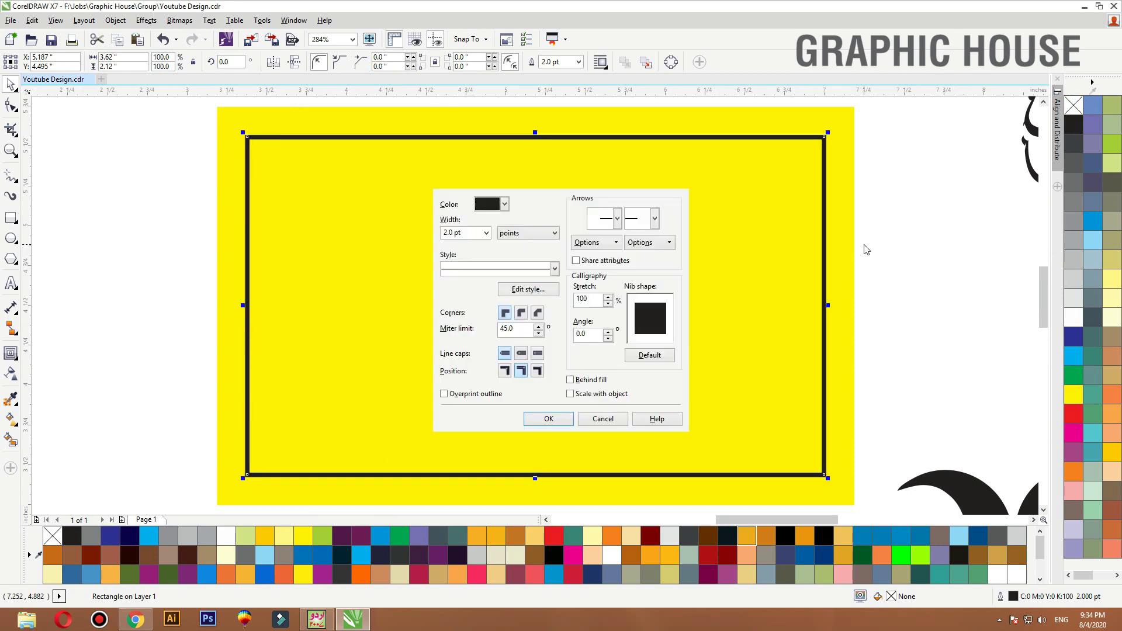
type("2.5")
key("Return")
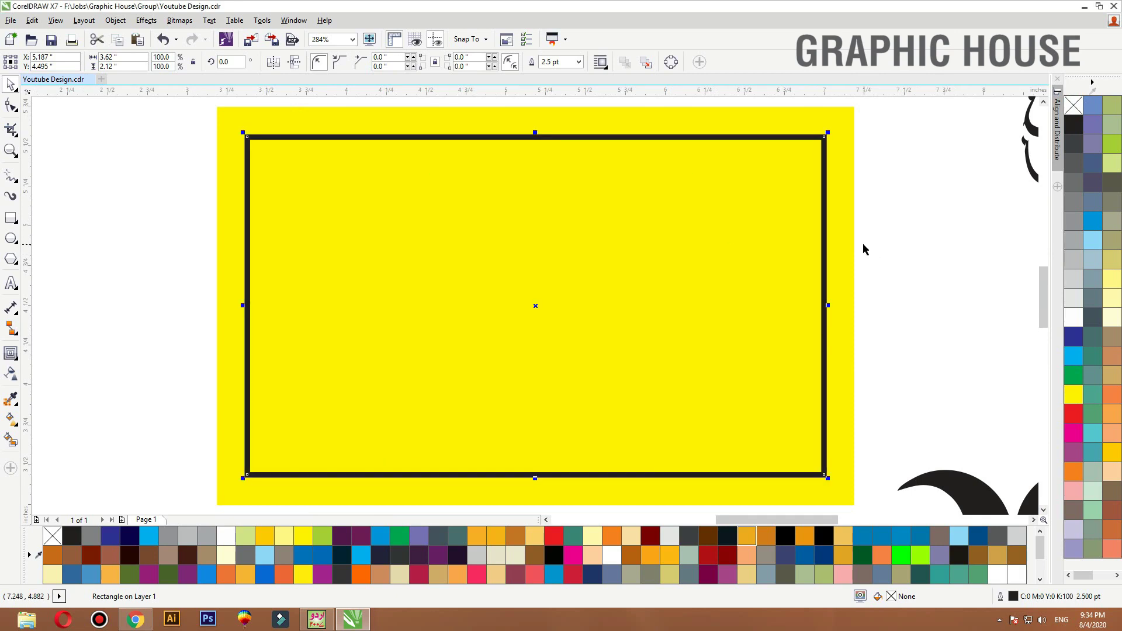
Move the black emblem up and away from the yellow card, and shrink the calligraphy beside it to about 0.73 inch wide
key("F4")
left_click(583, 216)
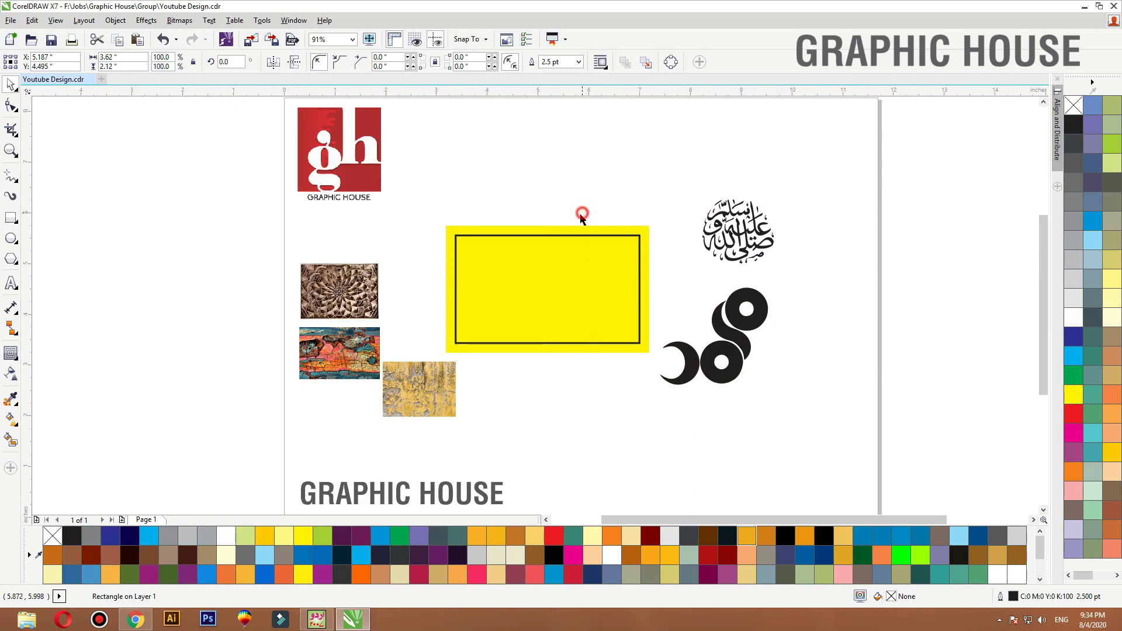
left_click(535, 234)
key("z")
left_click_drag(834, 175, 220, 454)
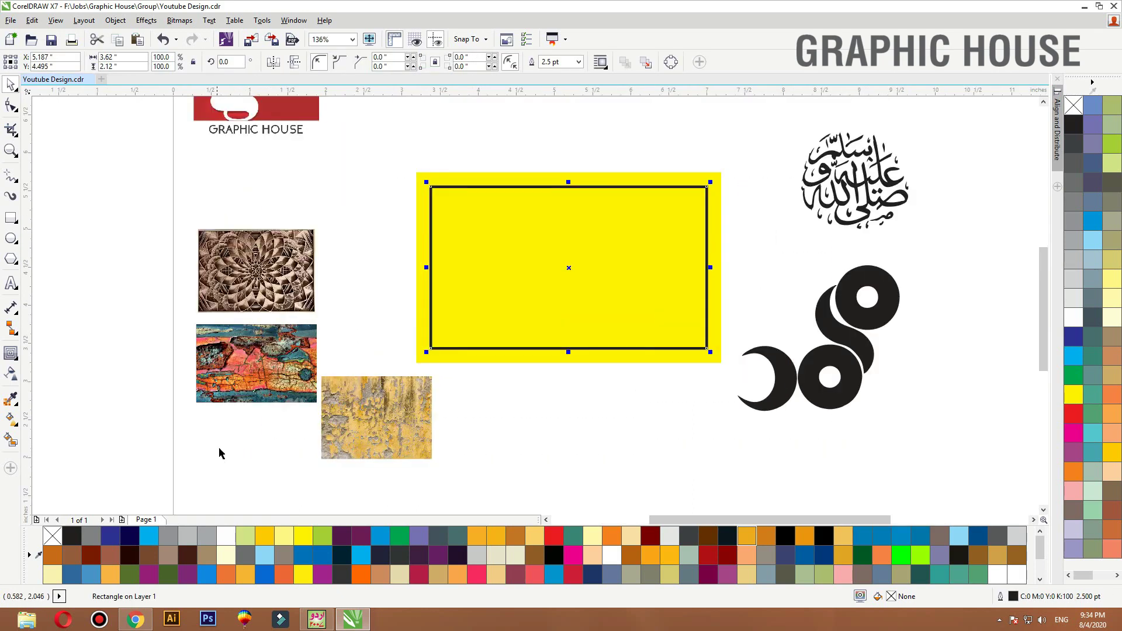
left_click_drag(799, 383, 877, 321)
left_click_drag(871, 206, 858, 255)
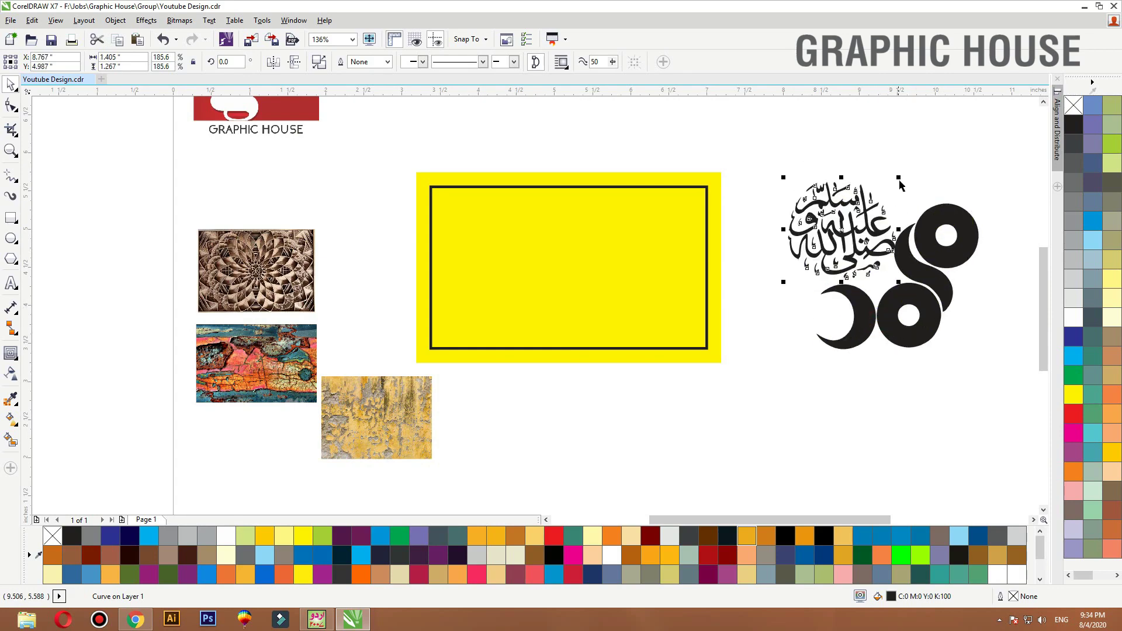
left_click_drag(899, 179, 877, 218)
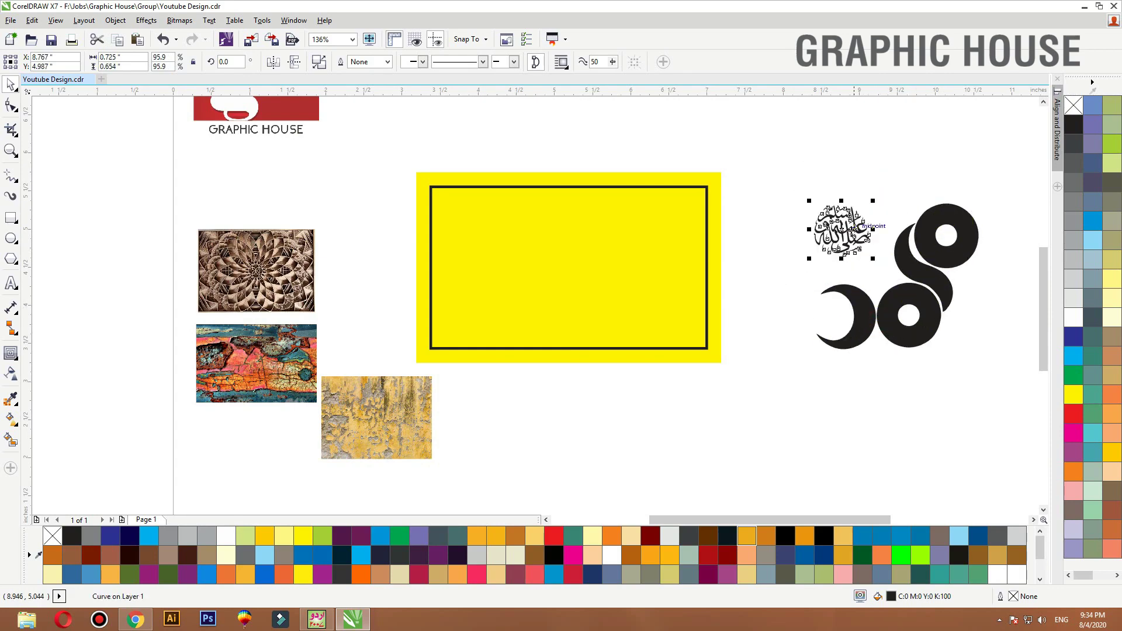
left_click(555, 264)
left_click(537, 459)
Place the mandala image over the yellow card and enlarge it to about 4.58 by 3.29 inches
left_click(271, 280)
left_click_drag(272, 280, 531, 242)
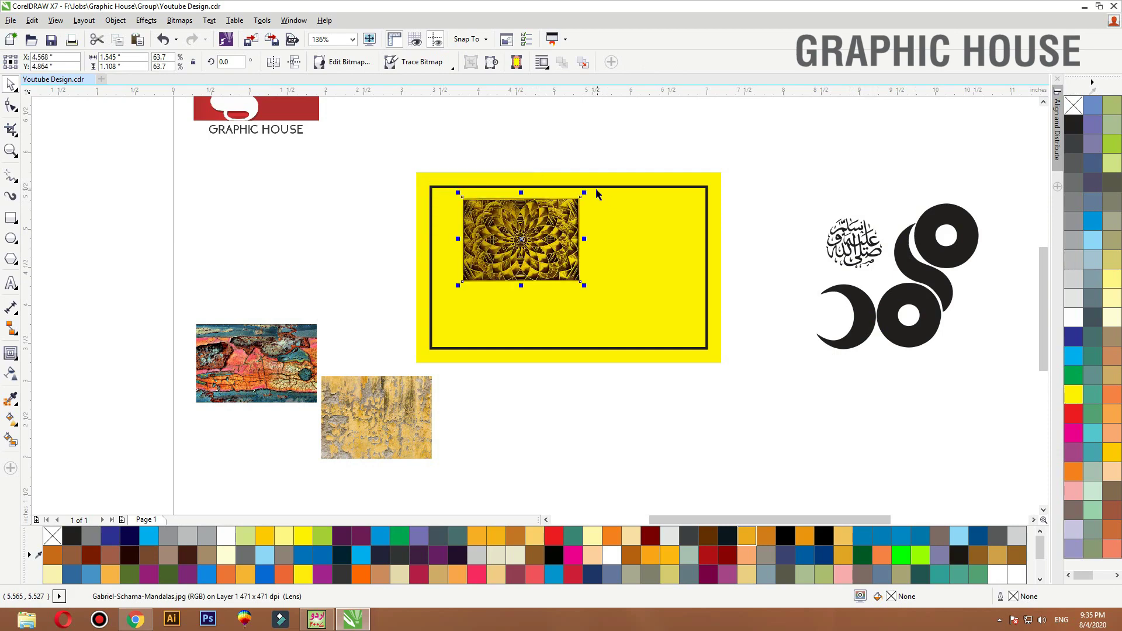
left_click_drag(585, 193, 696, 113)
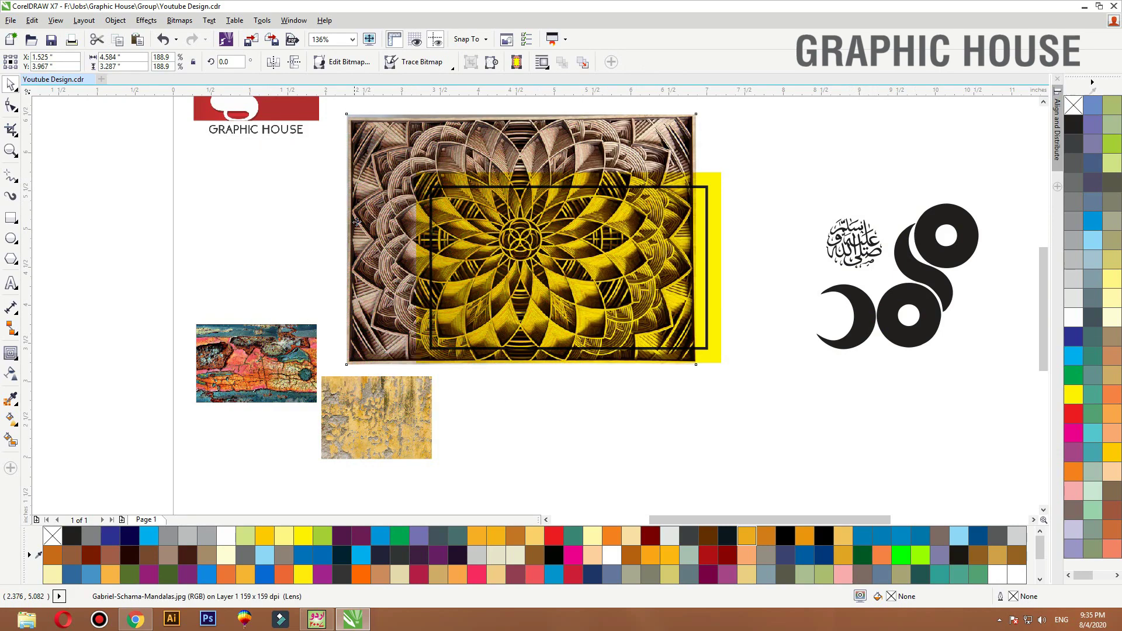
Move the mandala image aside from the yellow card and choose Multiply as its transparency merge mode
left_click_drag(585, 158, 342, 217)
left_click(11, 372)
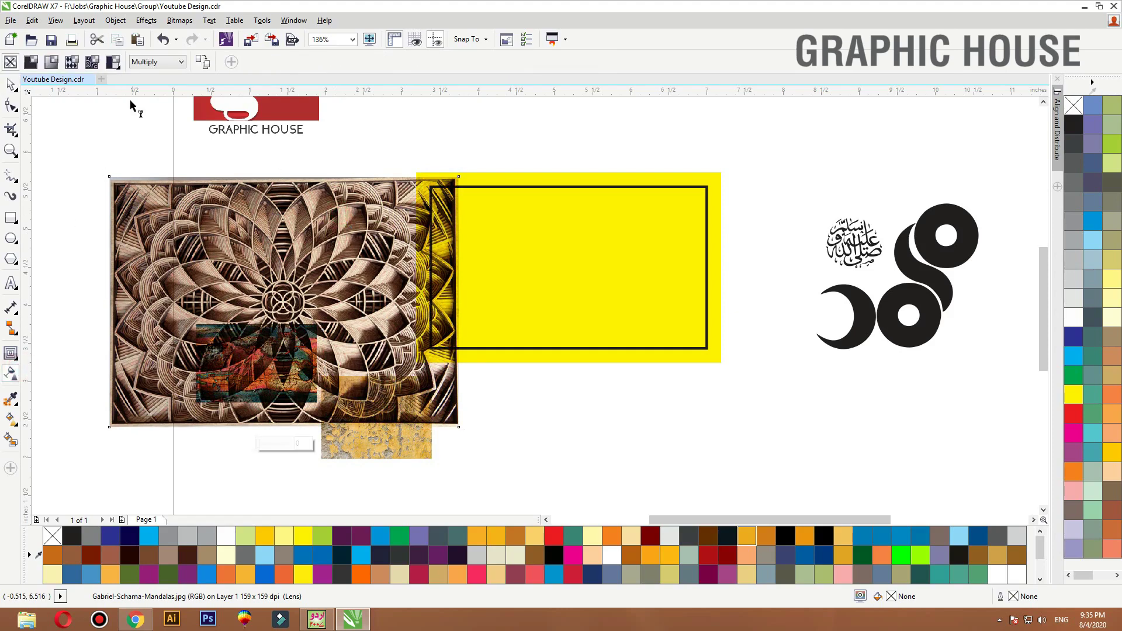
left_click(160, 61)
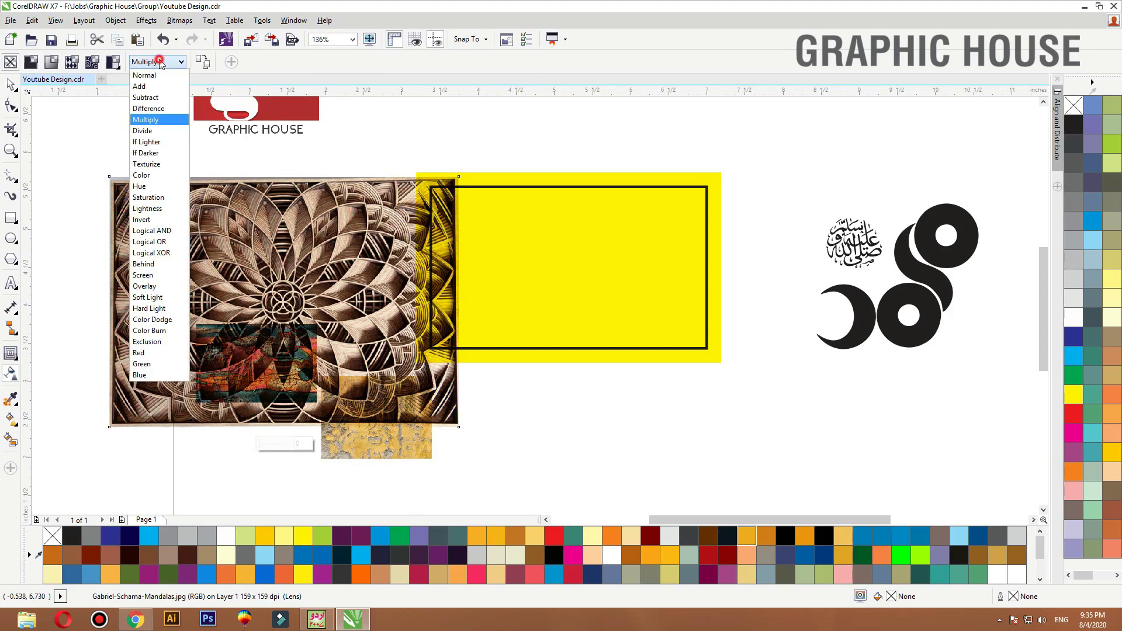
left_click(154, 120)
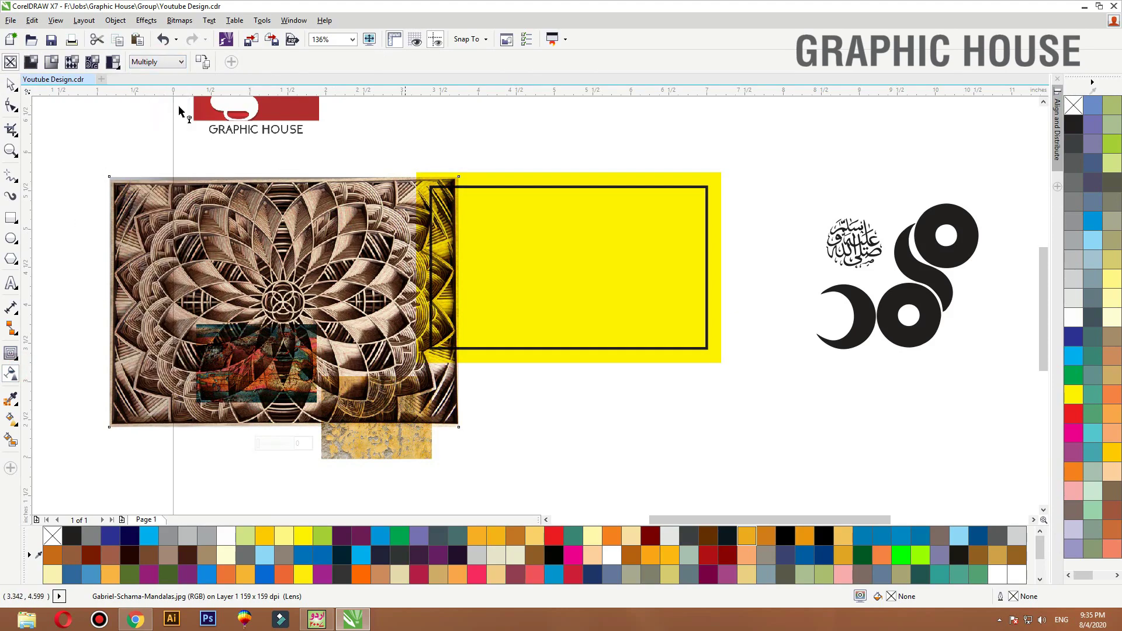
Position the mandala image centrally over the yellow card and scale it down to about 4.23 by 3.04 inches
left_click(11, 86)
left_click_drag(287, 272, 569, 244)
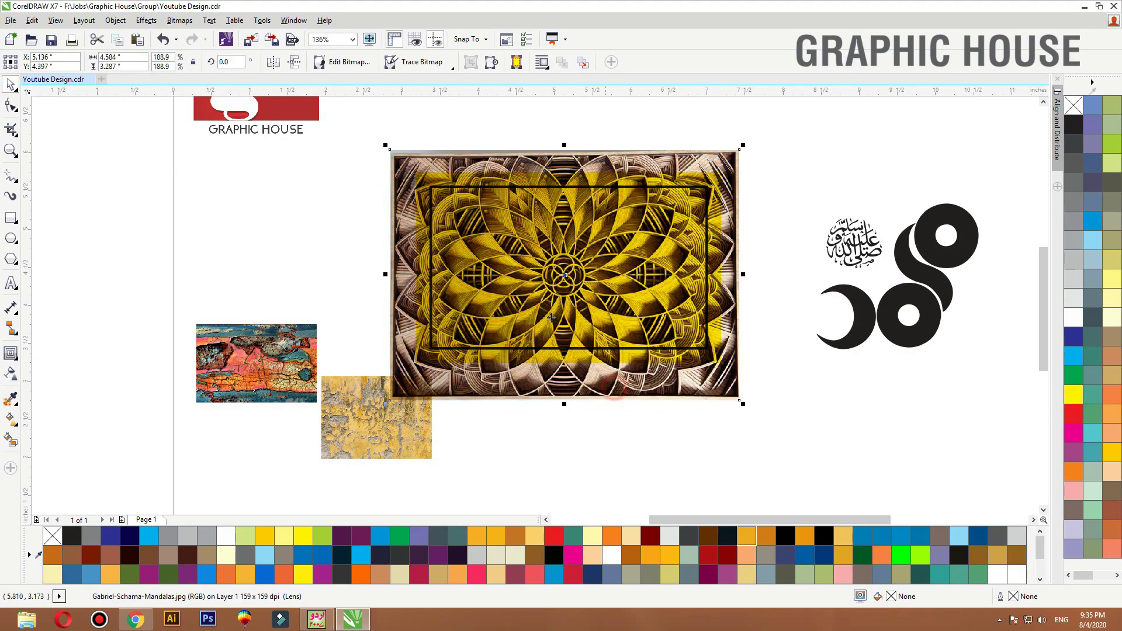
left_click(741, 150)
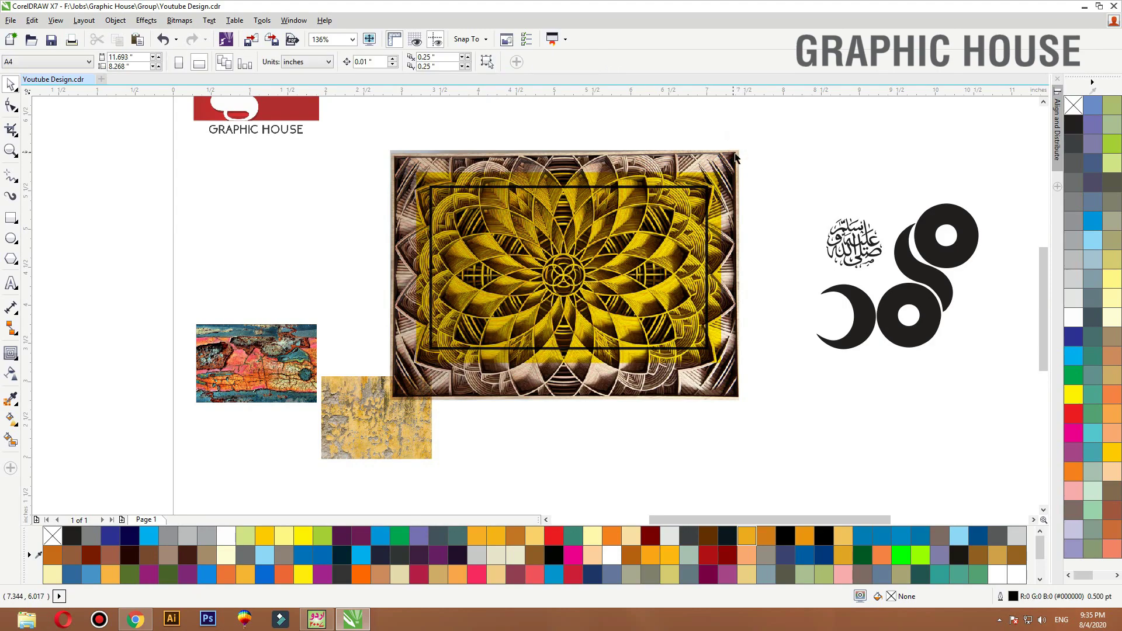
left_click(735, 154)
left_click_drag(741, 147, 729, 155)
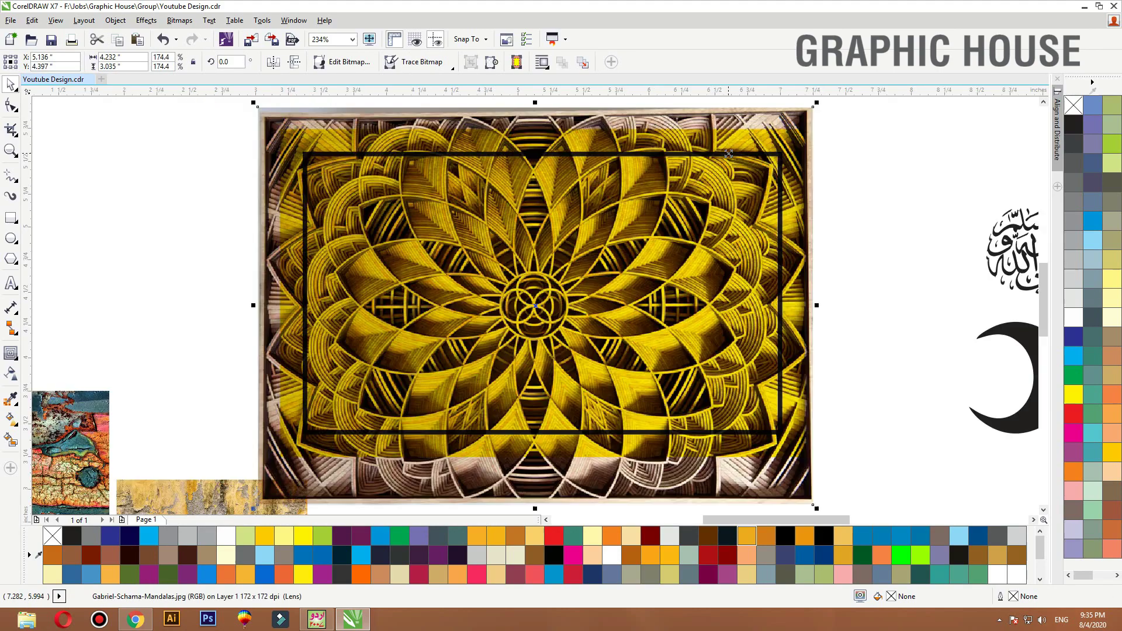
Send the mandala image to the back and PowerClip it inside the yellow rectangle
key("shift+F2")
left_click(835, 171)
left_click_drag(802, 124, 820, 115)
key("ctrl+z")
key("shift+Page_Down")
right_click(820, 116)
left_click(836, 121)
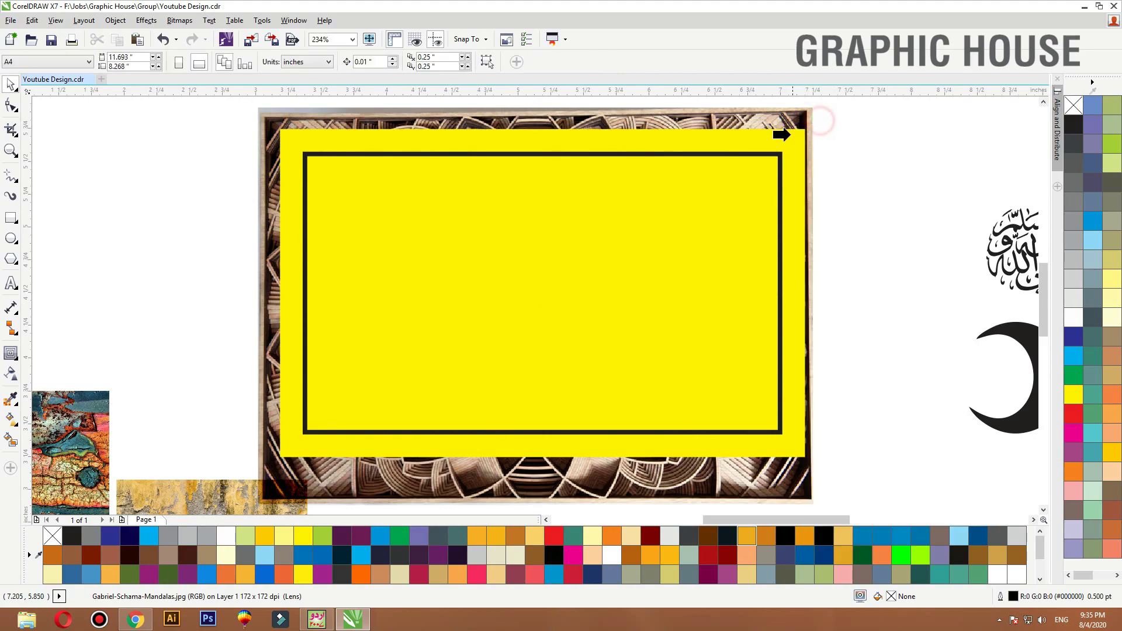
left_click(790, 136)
Nudge the mandala image slightly within the rectangle's PowerClip frame and finish editing the clipped contents
left_click(790, 136, "ctrl")
scroll(614, 290, "down", 2)
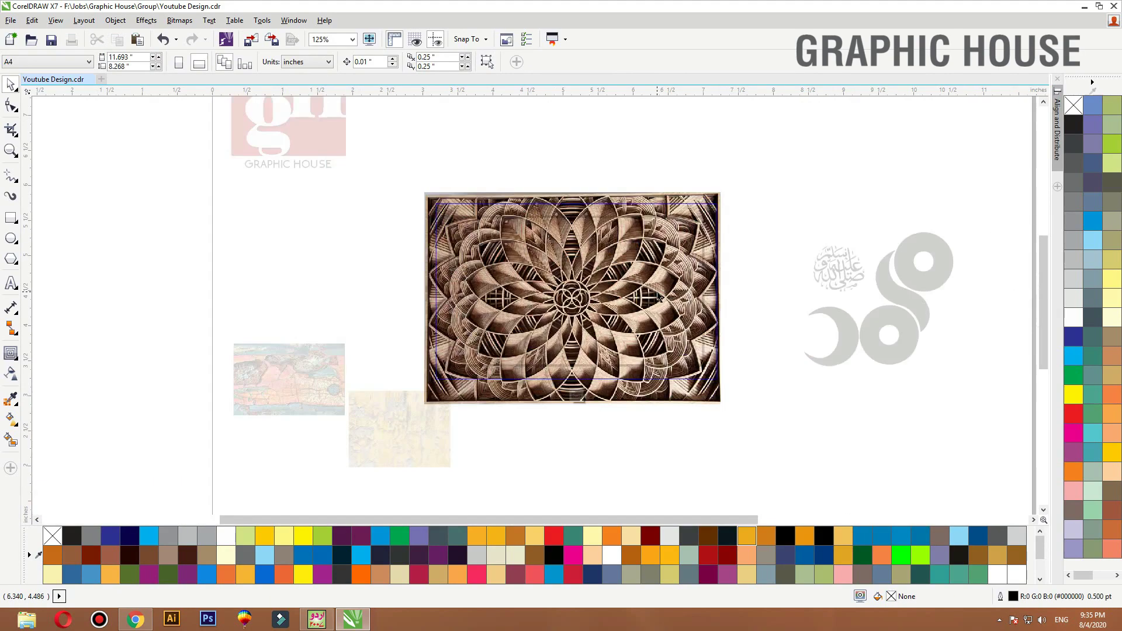
left_click_drag(657, 292, 660, 289)
left_click(821, 179, "ctrl")
key("shift+F2")
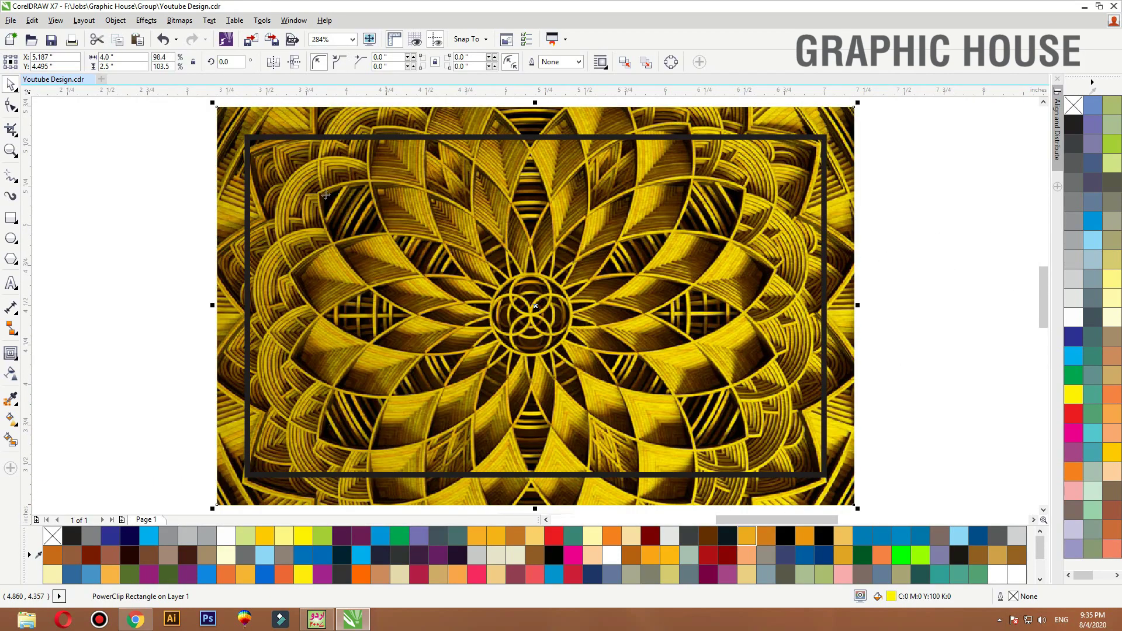
Try several fill colours on the mandala background, including red, magenta, grey-blue, blue and lime green
left_click(1073, 416)
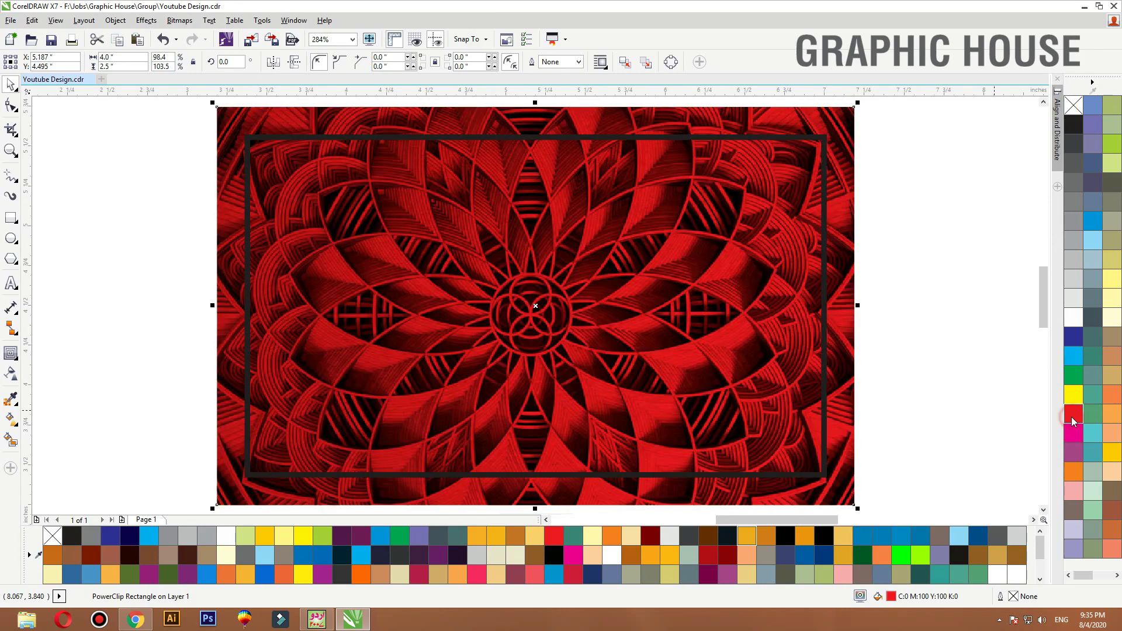
left_click(1074, 433)
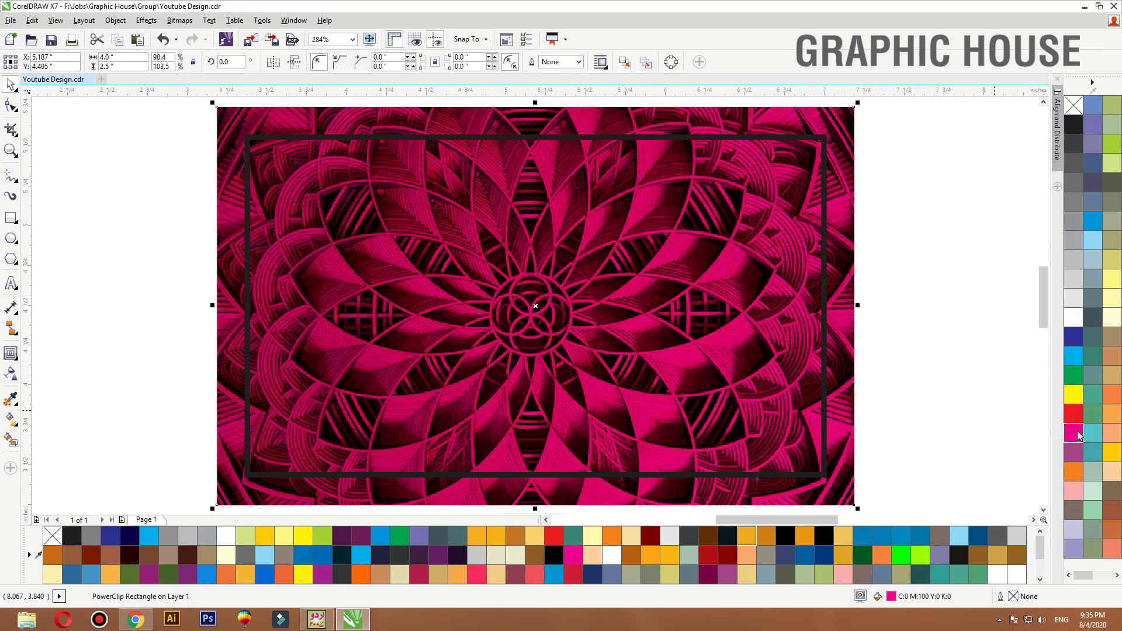
left_click(1099, 395)
left_click(1097, 323)
left_click(1095, 278)
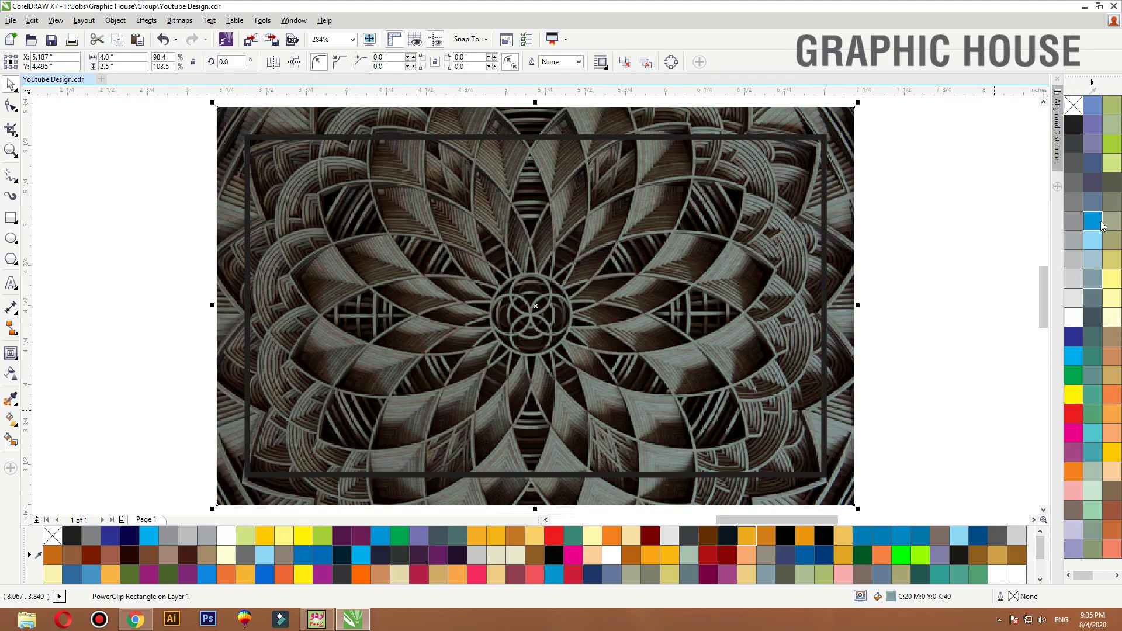
left_click(1096, 221)
left_click(1113, 179)
left_click(1112, 143)
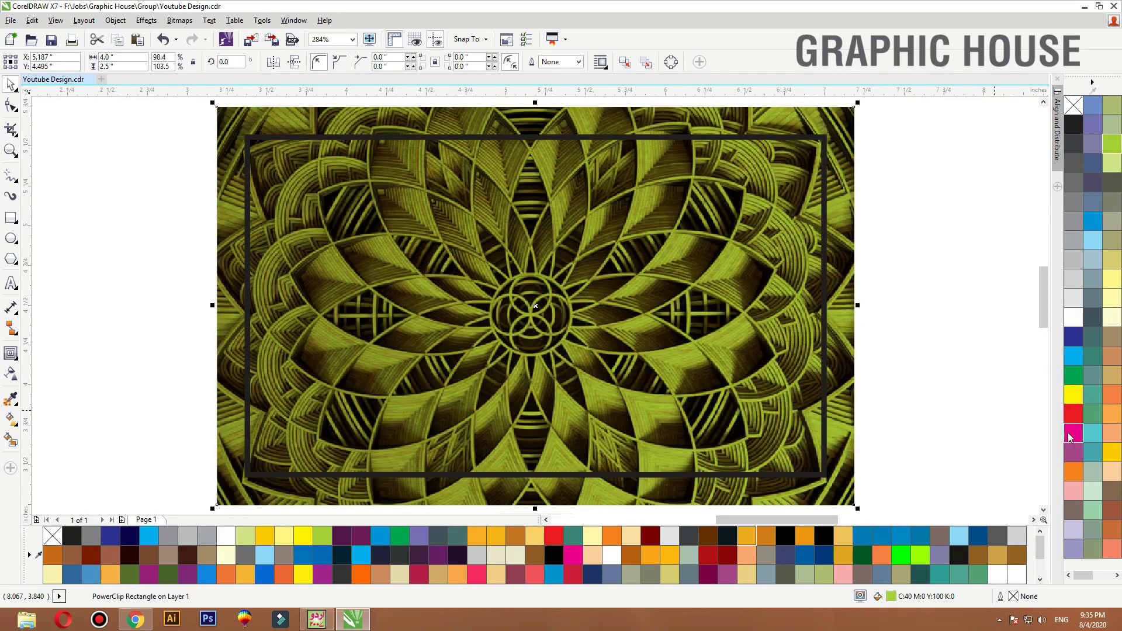
Fill the mandala background with red (C:0 M:100 Y:100 K:0) and colour the inner frame's outline yellow (C:0 M:0 Y:100 K:0)
left_click(1074, 417)
left_click(947, 299)
left_click(824, 319)
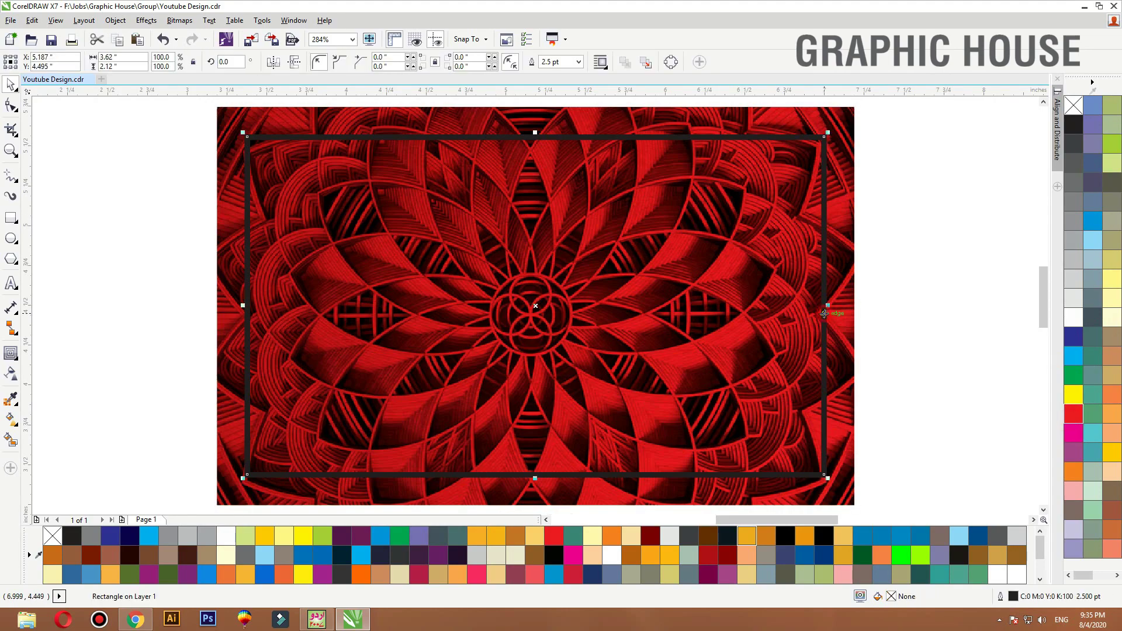
right_click(1074, 395)
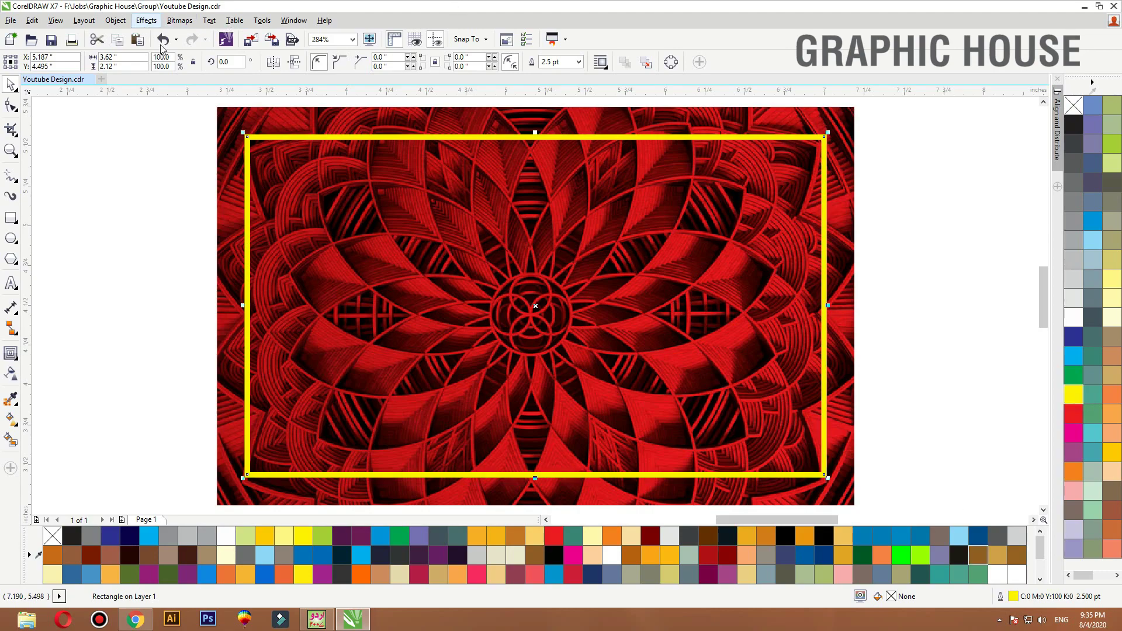
Convert the yellow inner frame's outline to an object
left_click_drag(258, 135, 245, 133)
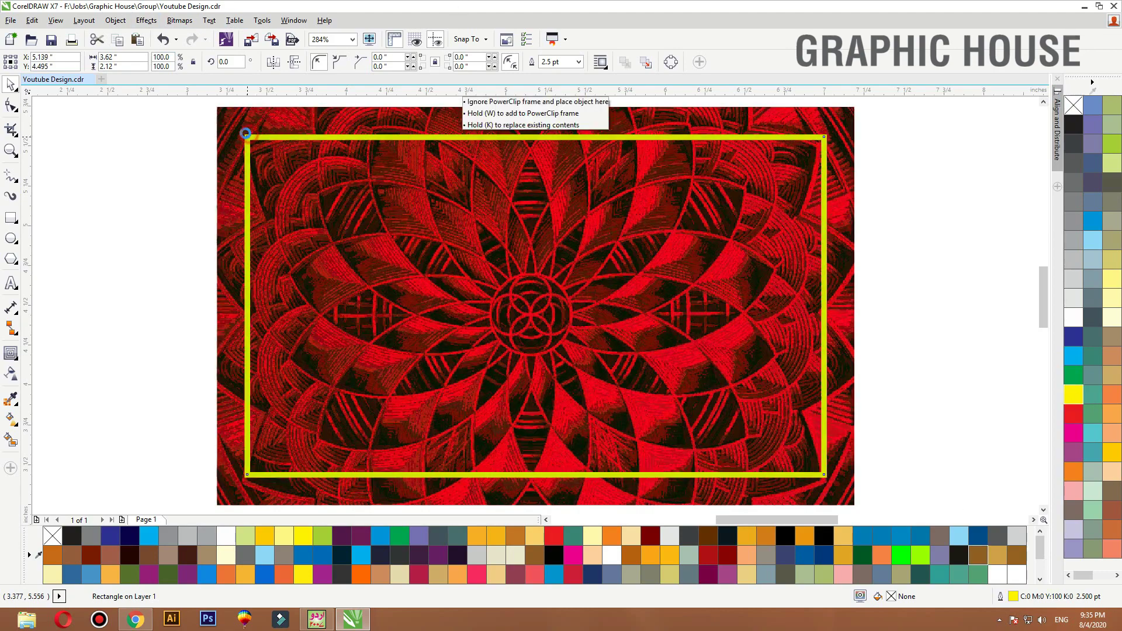
left_click(115, 20)
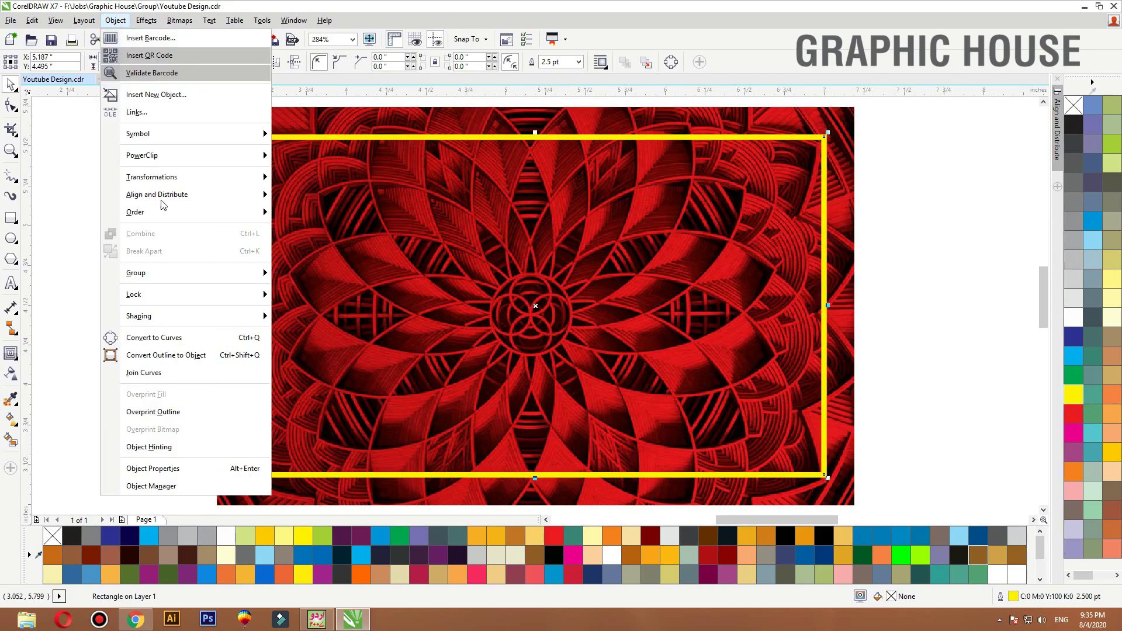
left_click(199, 361)
left_click_drag(344, 140, 307, 135)
scroll(722, 237, "down", 3)
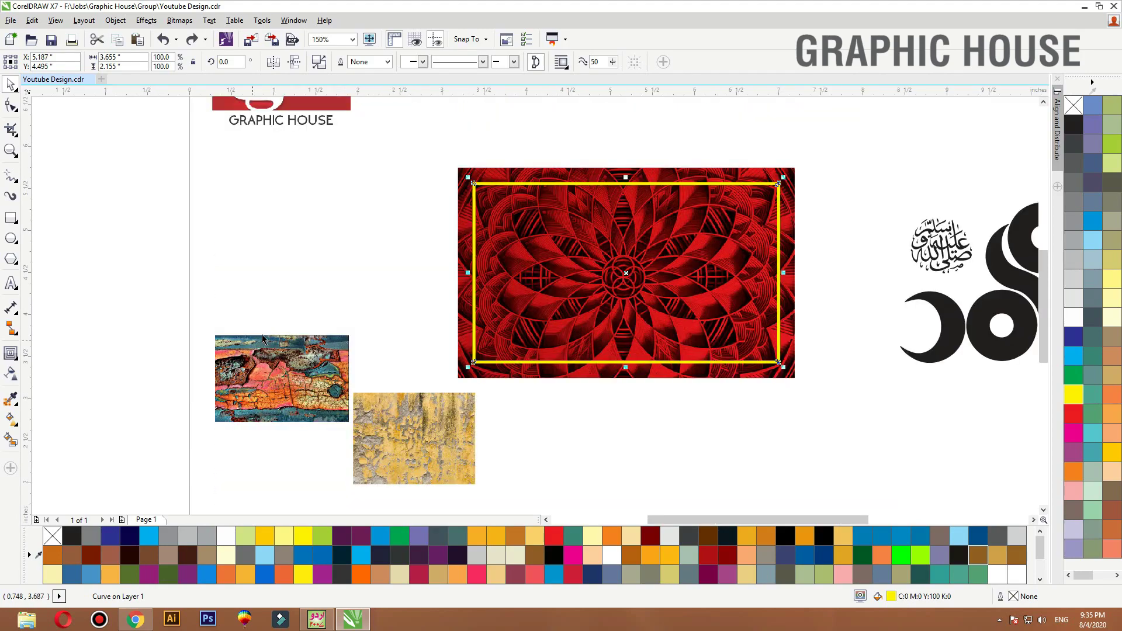
Move the yellow wall texture above the wood texture and place the black emblem on the red card
left_click(317, 286)
left_click_drag(431, 402, 349, 262)
left_click_drag(959, 326, 602, 321)
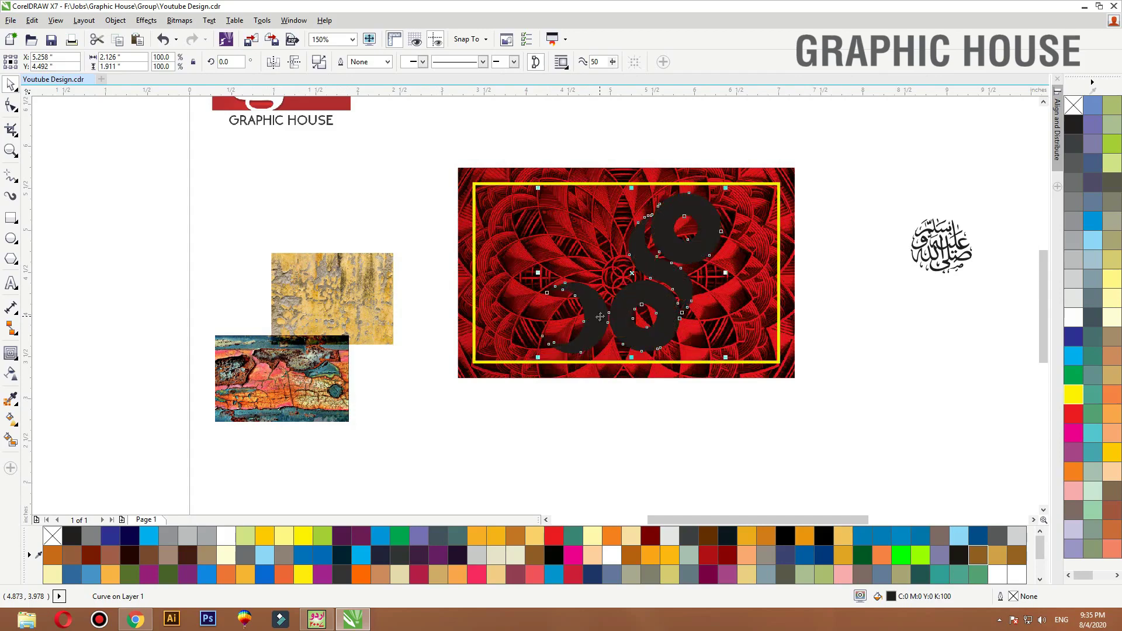
Scale the black emblem to about 1.91 by 1.72 inches and centre it horizontally on the card
left_click_drag(726, 188, 718, 193)
left_click(737, 214, "shift")
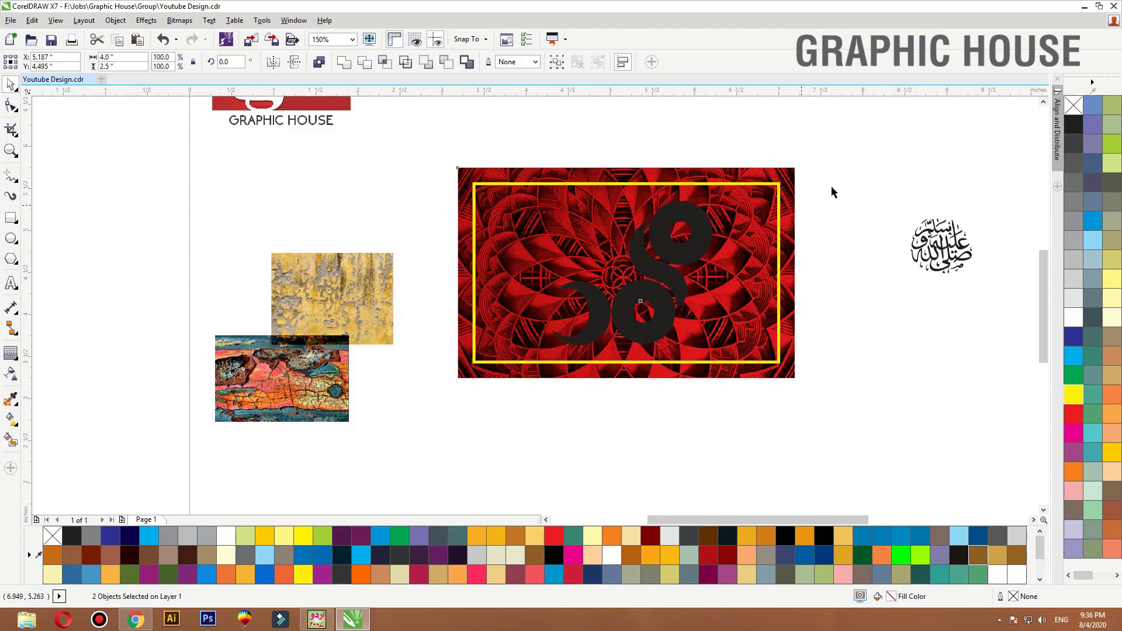
key("c")
left_click(865, 157)
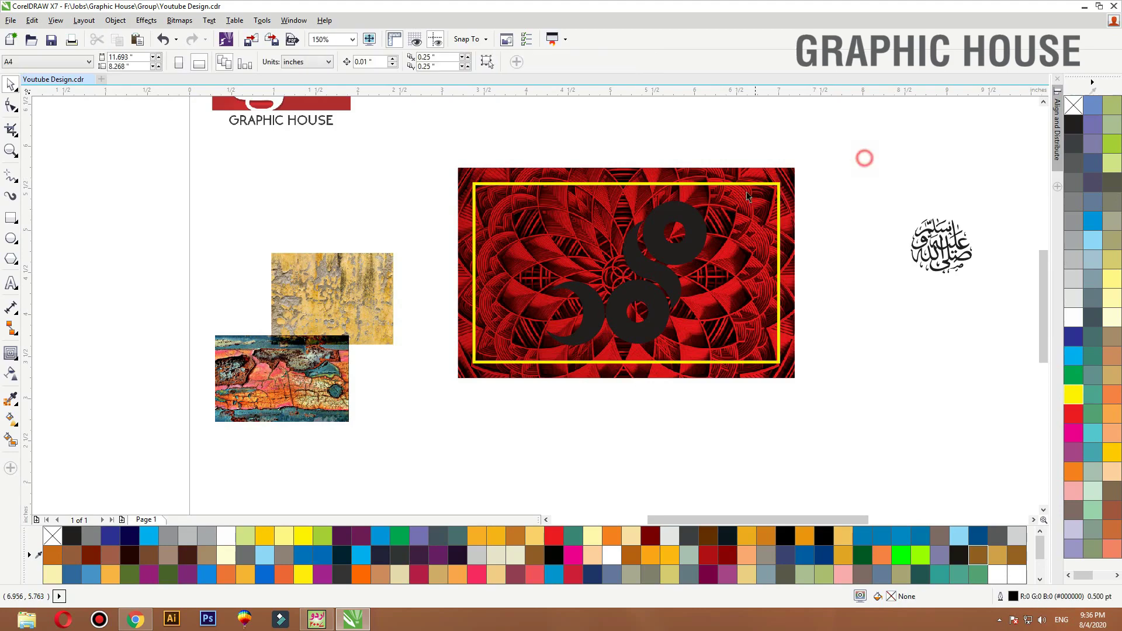
Fill the emblem with golden yellow (C:0 M:20 Y:100 K:0) and move the small calligraphy onto the card above the crescent
left_click(694, 240)
left_click(1112, 452)
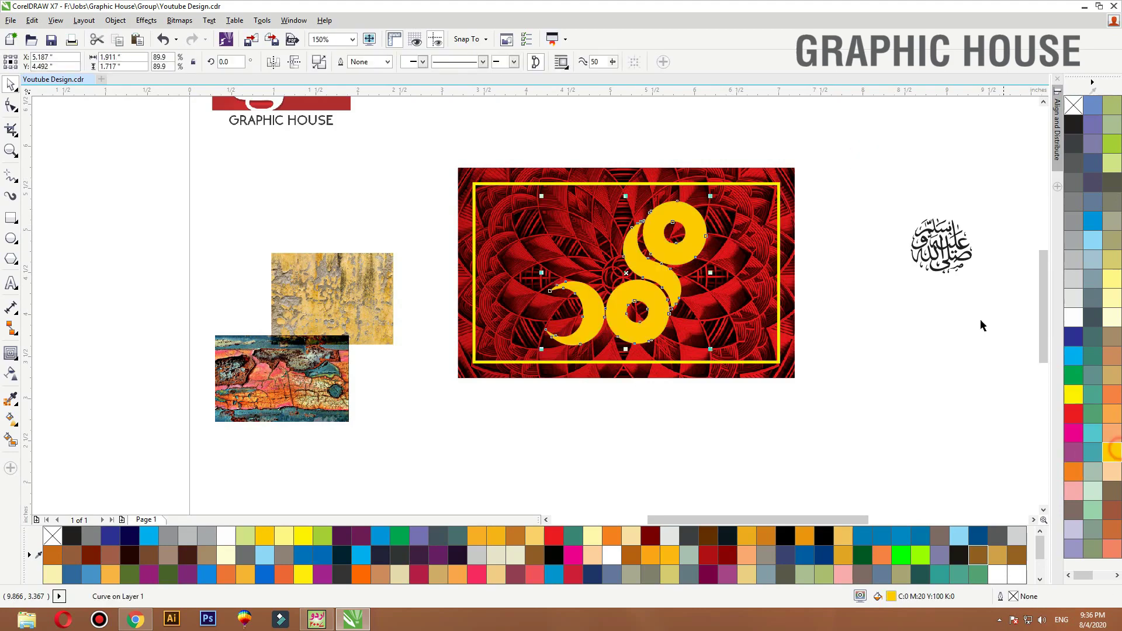
left_click_drag(938, 255, 584, 246)
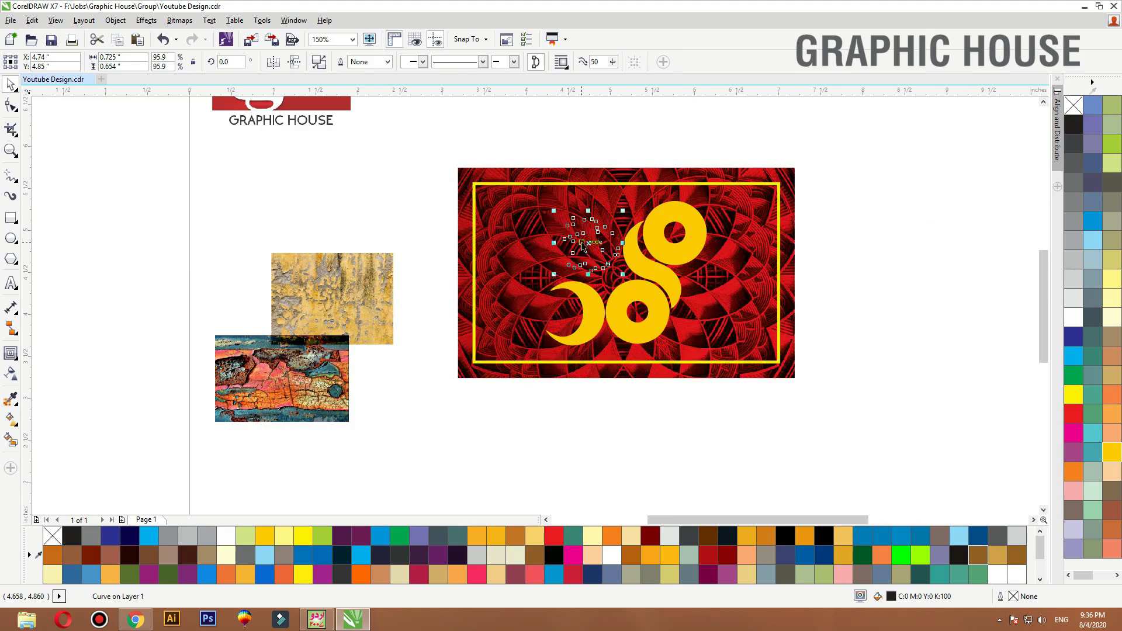
Fill the small calligraphy with white and scale it down slightly
left_click(1074, 319)
left_click_drag(622, 211, 588, 249)
left_click(655, 159)
Move the wood and yellow wall textures to the empty area right of the red card
scroll(654, 159, "down", 1)
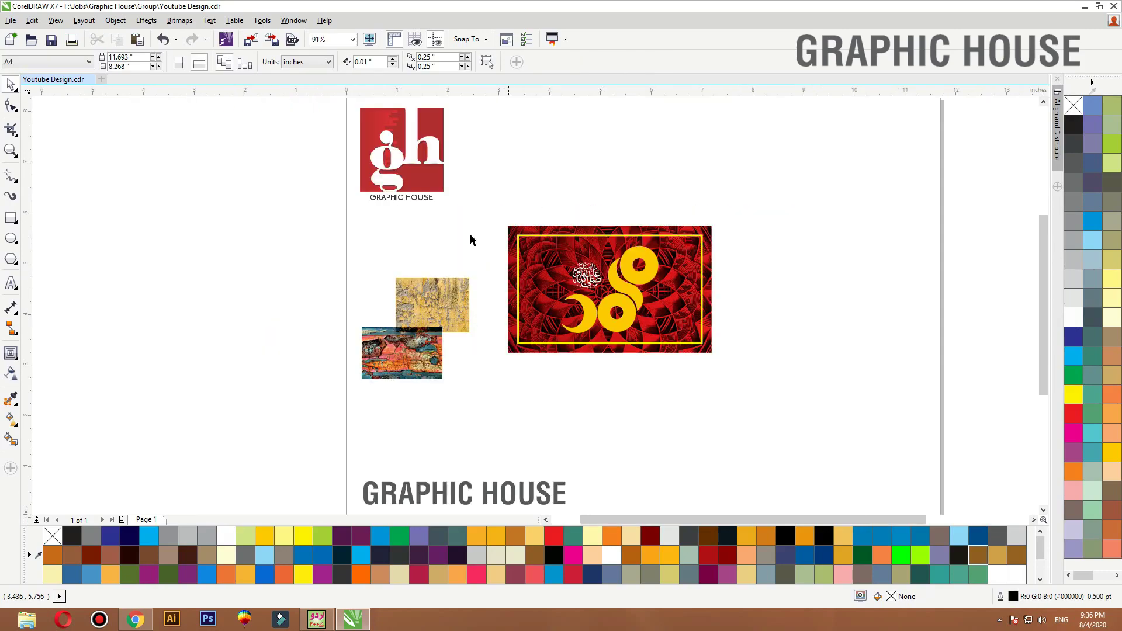
left_click_drag(456, 253, 355, 407)
left_click_drag(412, 352, 850, 298)
left_click_drag(423, 310, 807, 251)
left_click_drag(937, 170, 391, 454)
key("shift+F2")
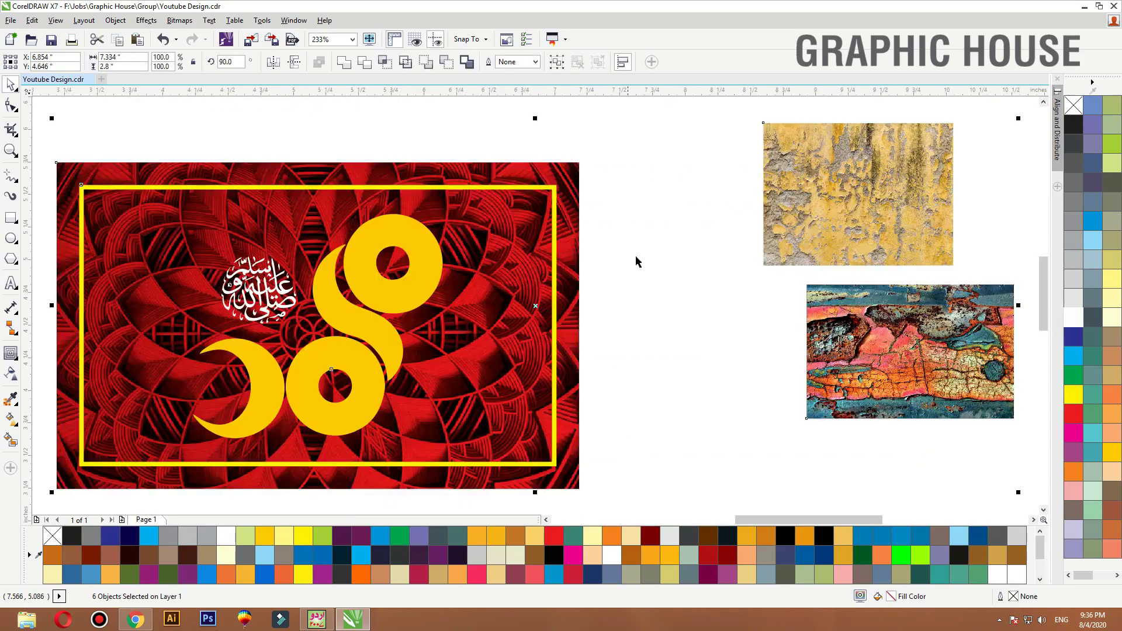
left_click(848, 186)
left_click_drag(849, 186, 772, 186)
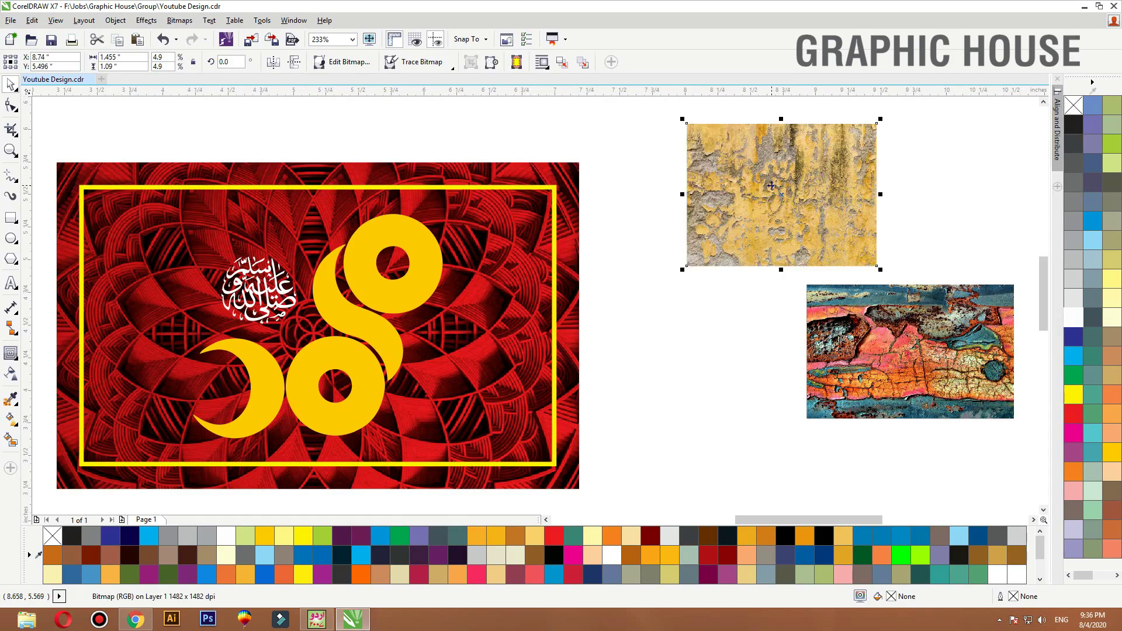
right_click(766, 143)
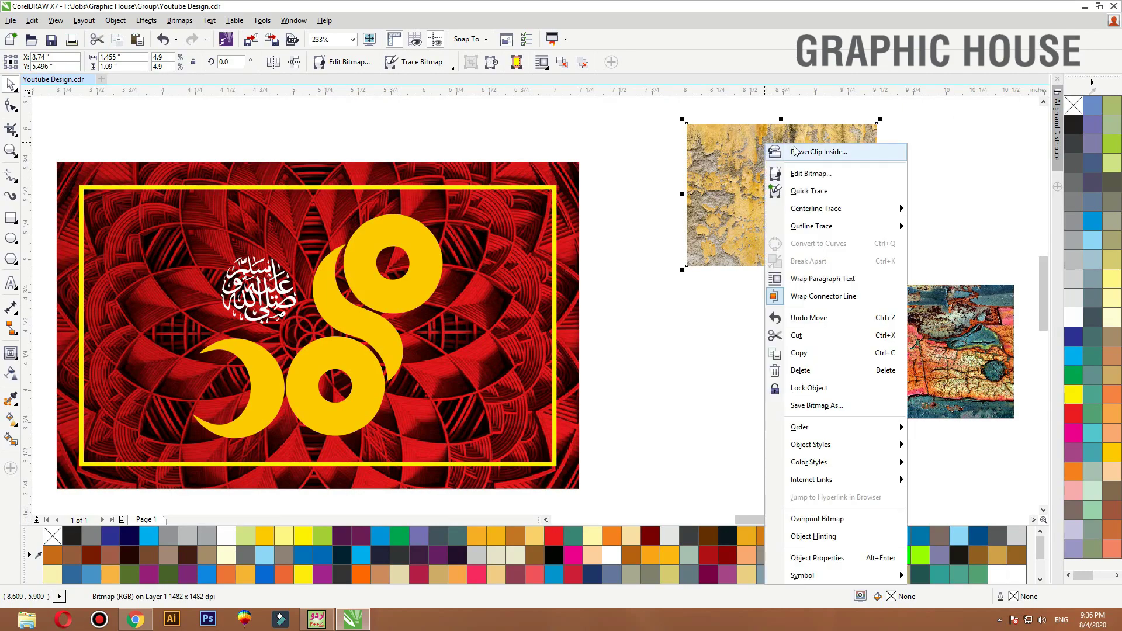
left_click(794, 151)
left_click(672, 146)
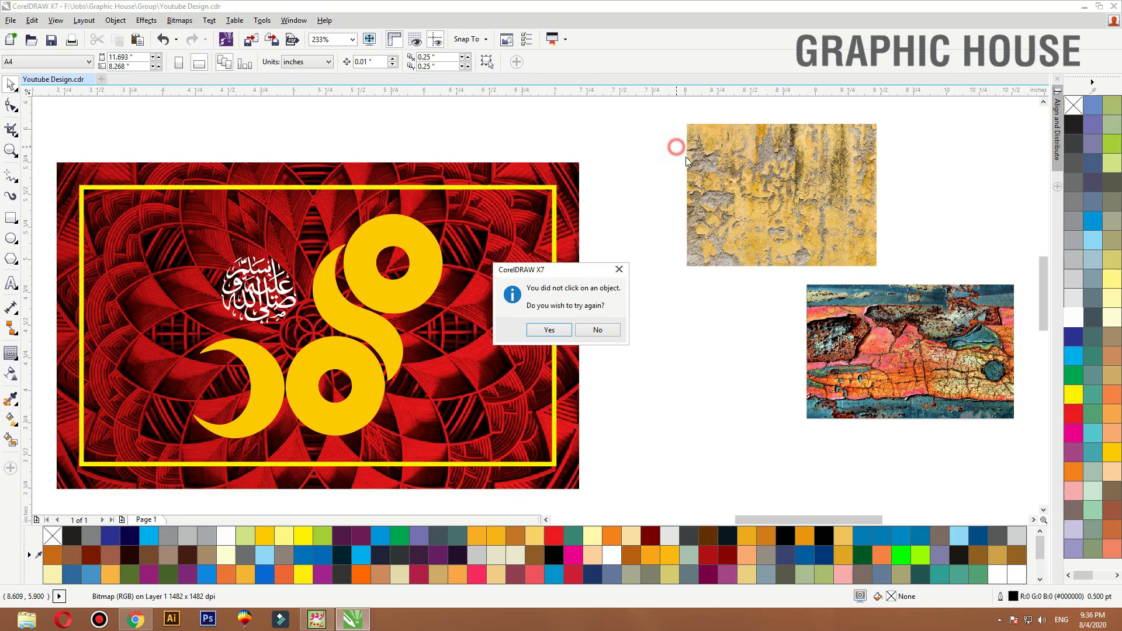
left_click(596, 330)
Place the yellow wall texture over the emblem, enlarge it to about 2.44 by 1.83 inches, and set its transparency merge mode to Subtract
left_click_drag(778, 220, 290, 392)
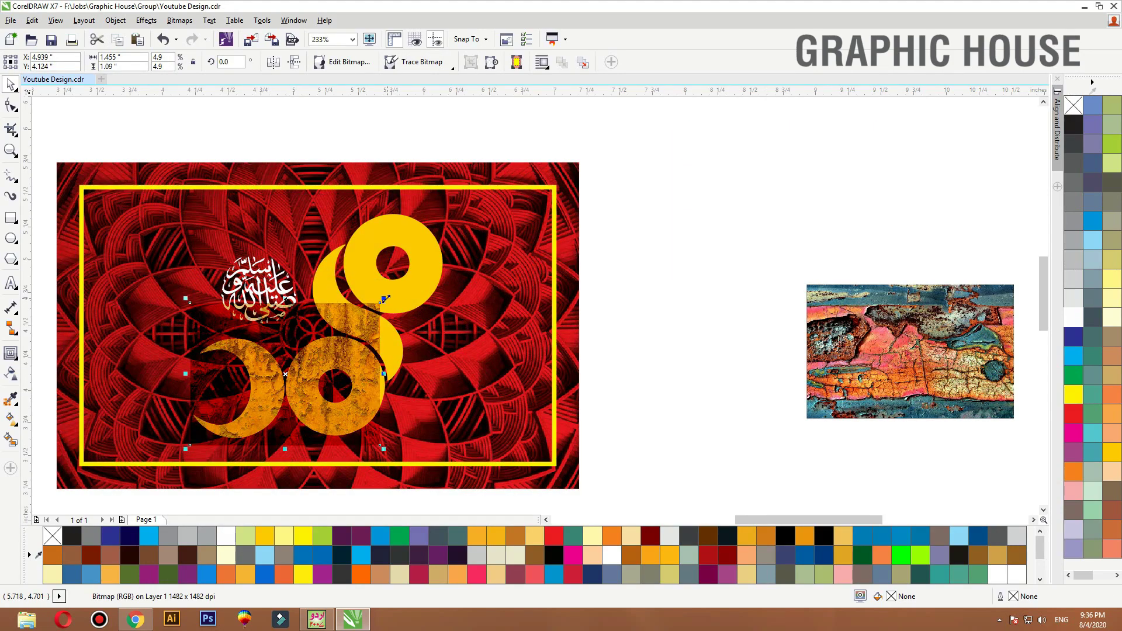
left_click_drag(384, 299, 507, 201)
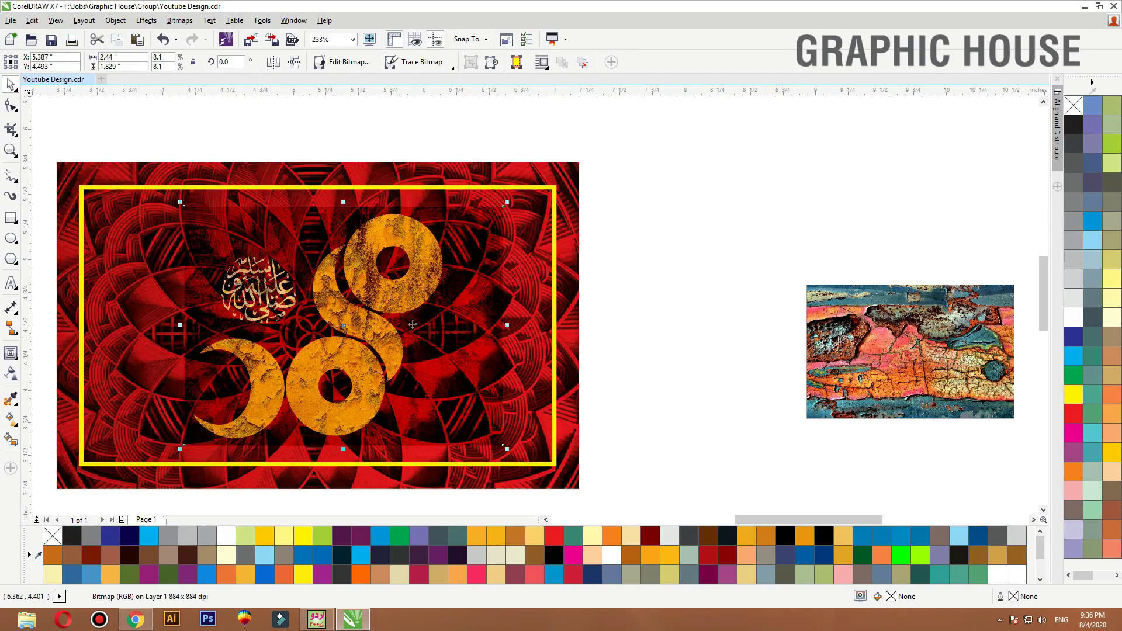
left_click(10, 376)
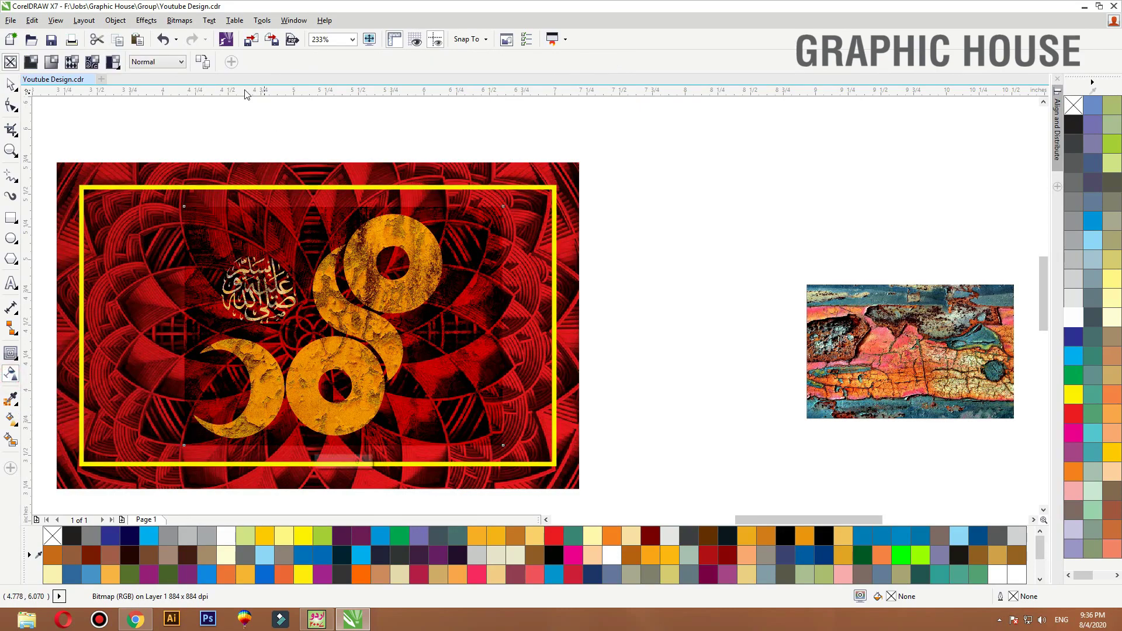
left_click(157, 62)
left_click(144, 86)
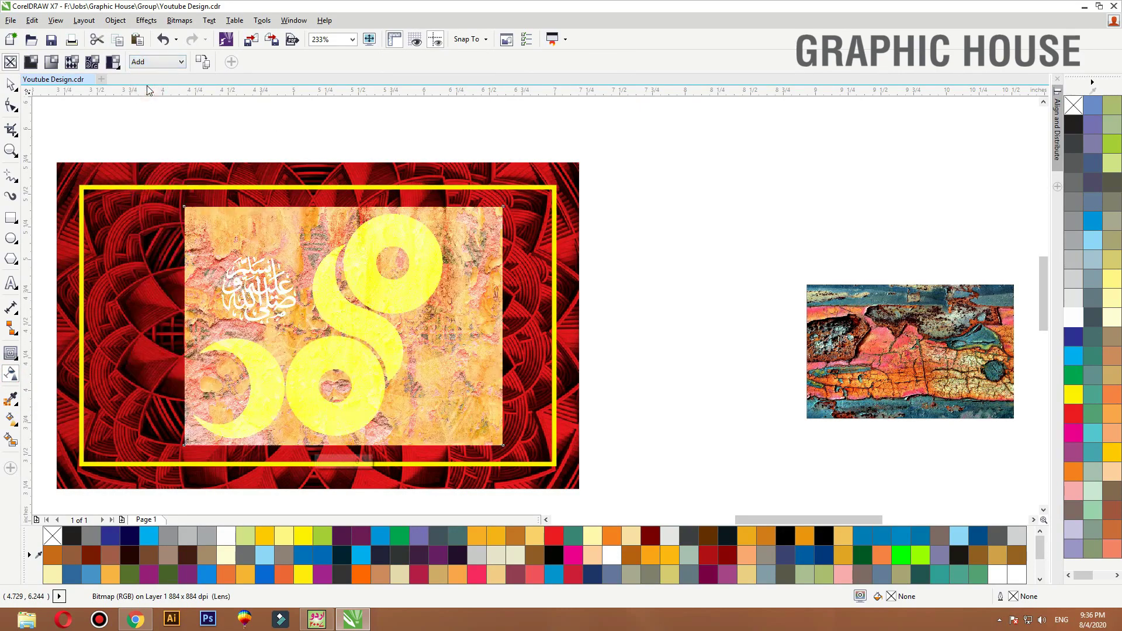
left_click(158, 62)
left_click(145, 97)
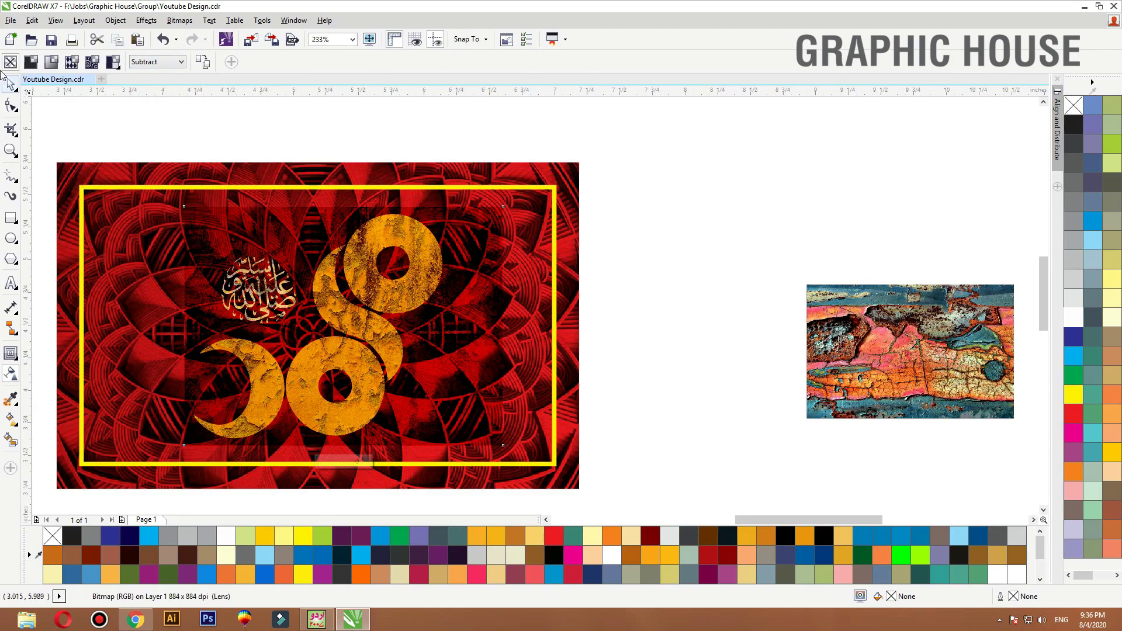
Move the yellow wall texture off to the right of the card and PowerClip it inside the golden emblem
left_click(11, 87)
left_click_drag(378, 258, 793, 208)
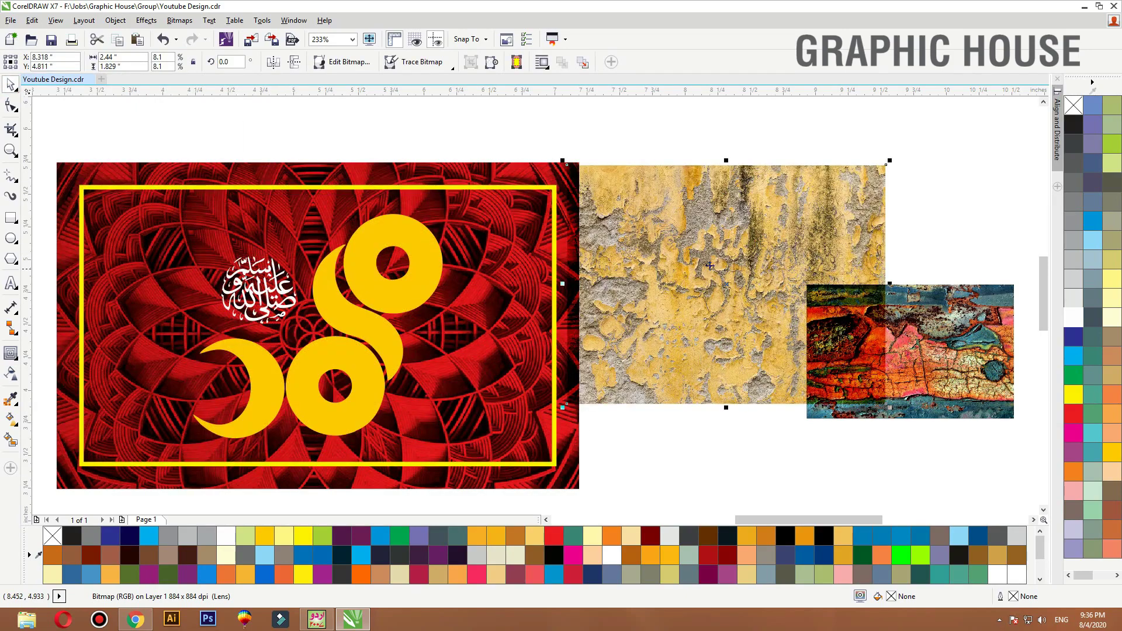
right_click(716, 182)
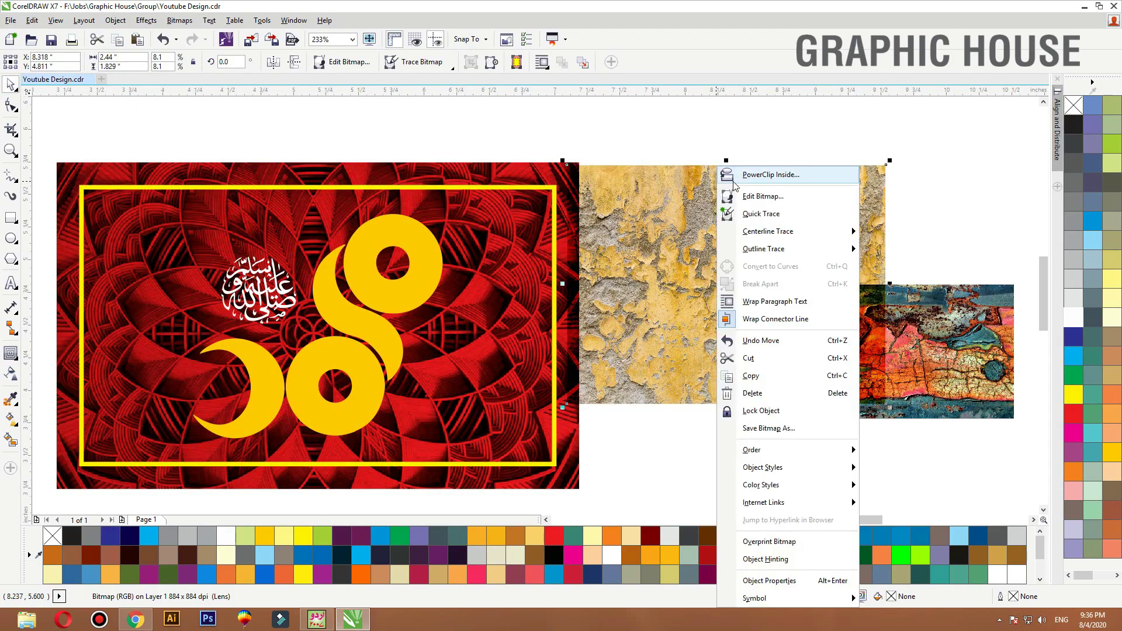
left_click(746, 173)
left_click(415, 240)
Position the wall texture over the emblem shapes within the PowerClip frame and finish editing the clipped contents
left_click(415, 240, "ctrl")
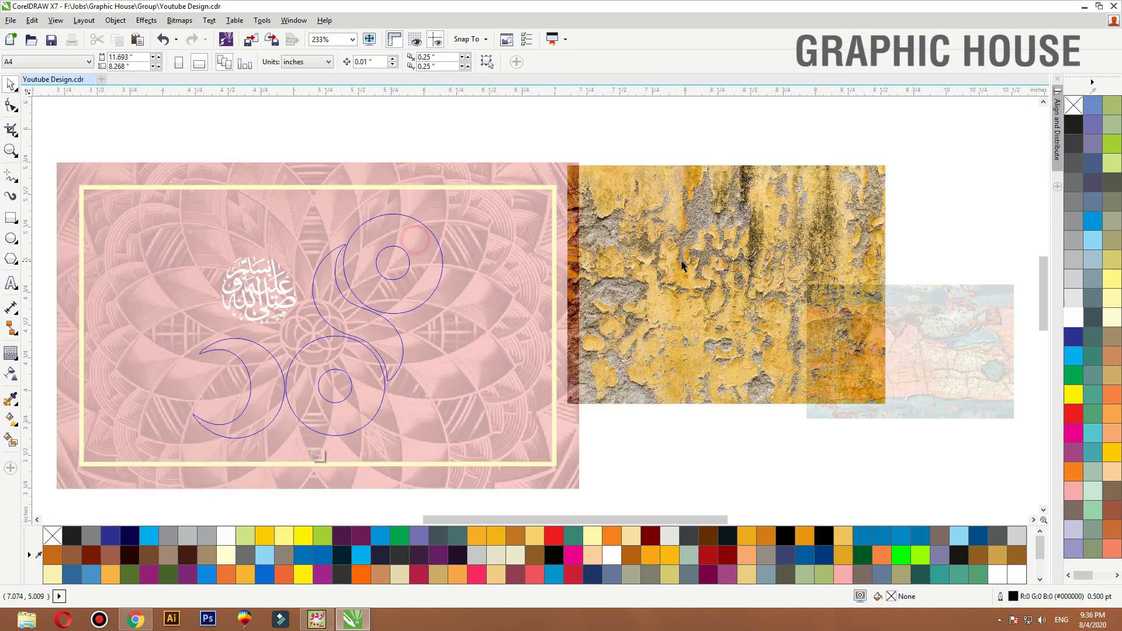
left_click_drag(697, 262, 308, 301)
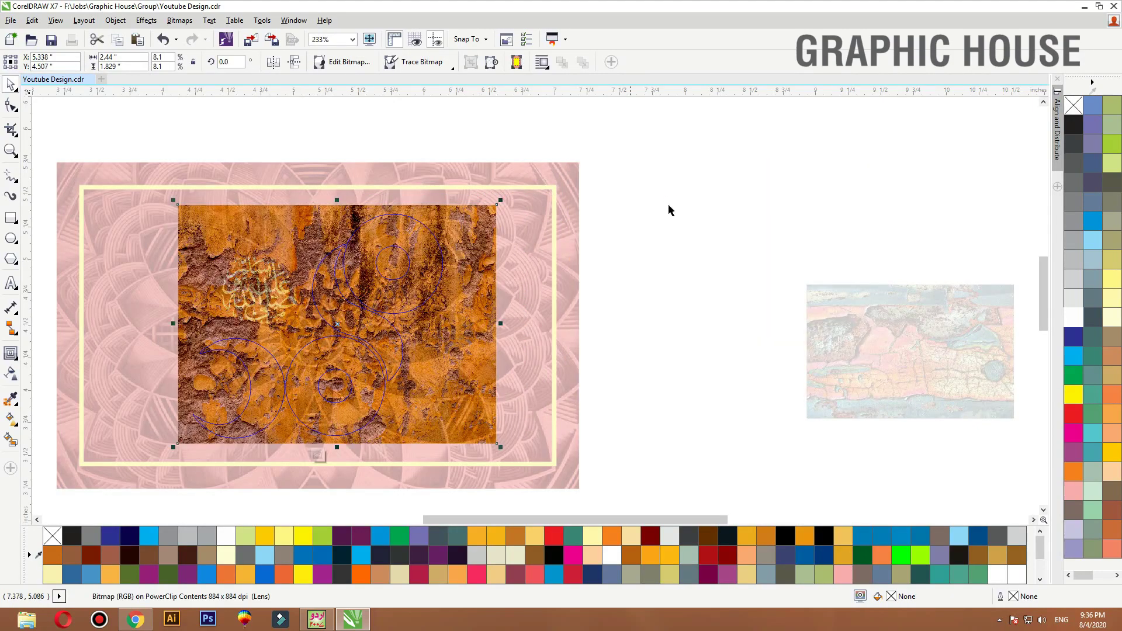
left_click(671, 208)
left_click(570, 214, "shift")
left_click(672, 214)
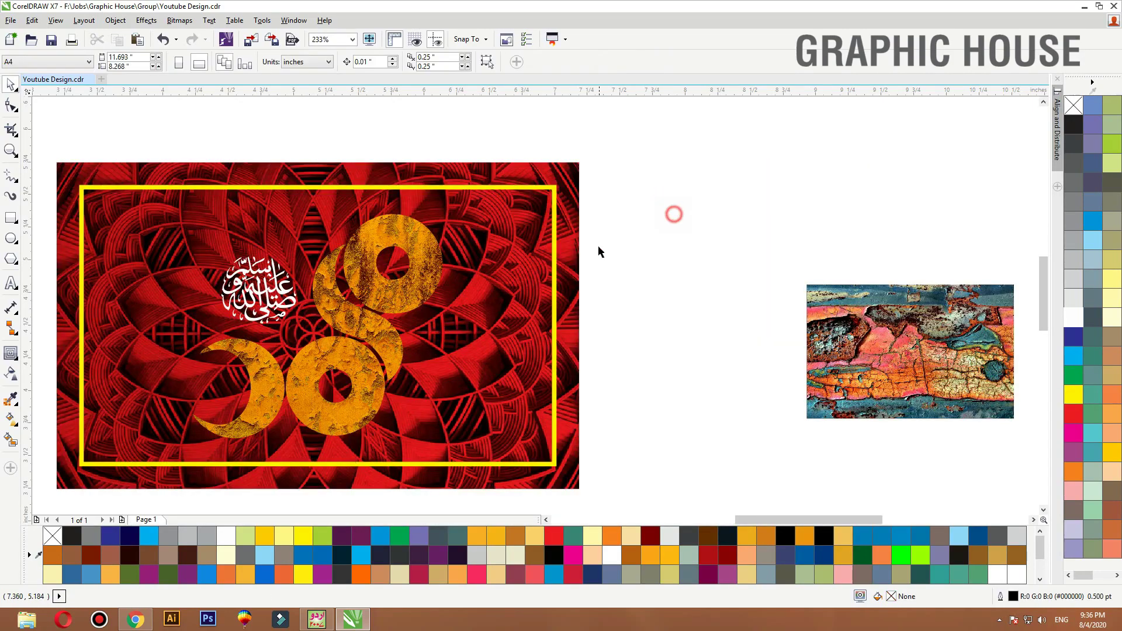
Apply a drop shadow to the textured emblem with an opacity of 88 and feathering of 5
left_click(553, 256)
left_click(567, 259, "ctrl")
scroll(567, 258, "up", 1)
left_click(575, 312)
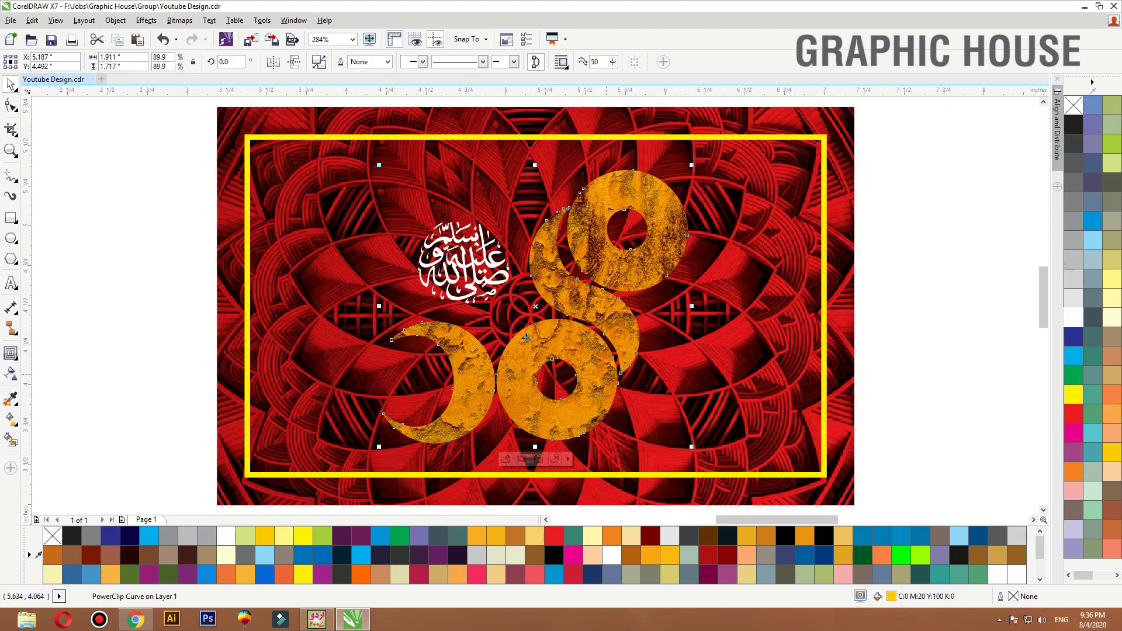
left_click(11, 349)
left_click(59, 355)
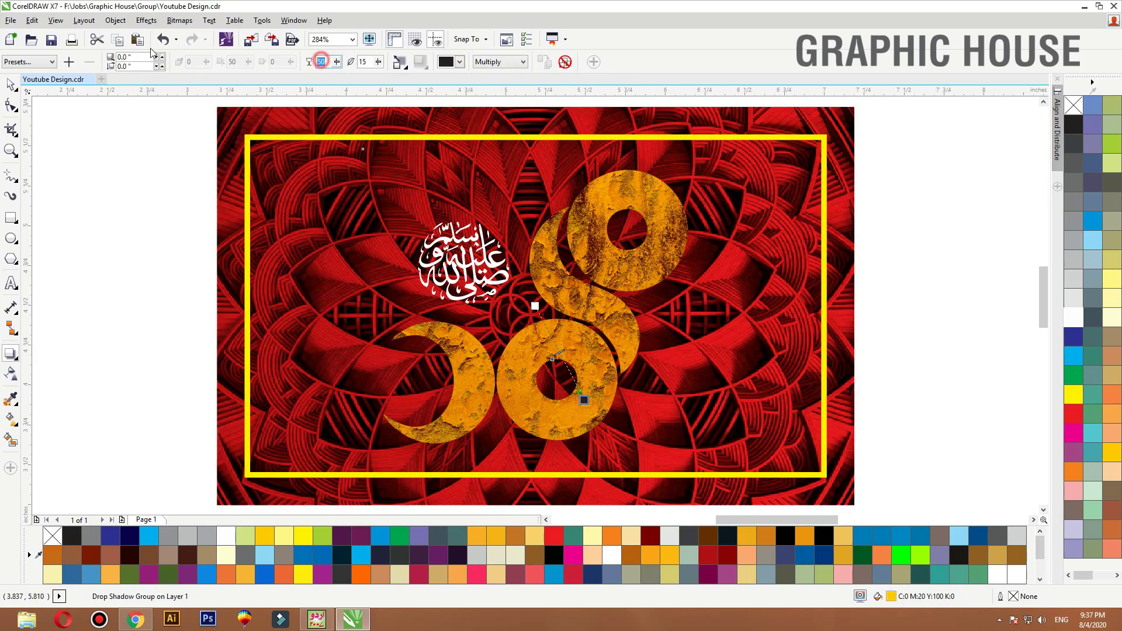
type("88")
key("Tab")
type("5")
key("Return")
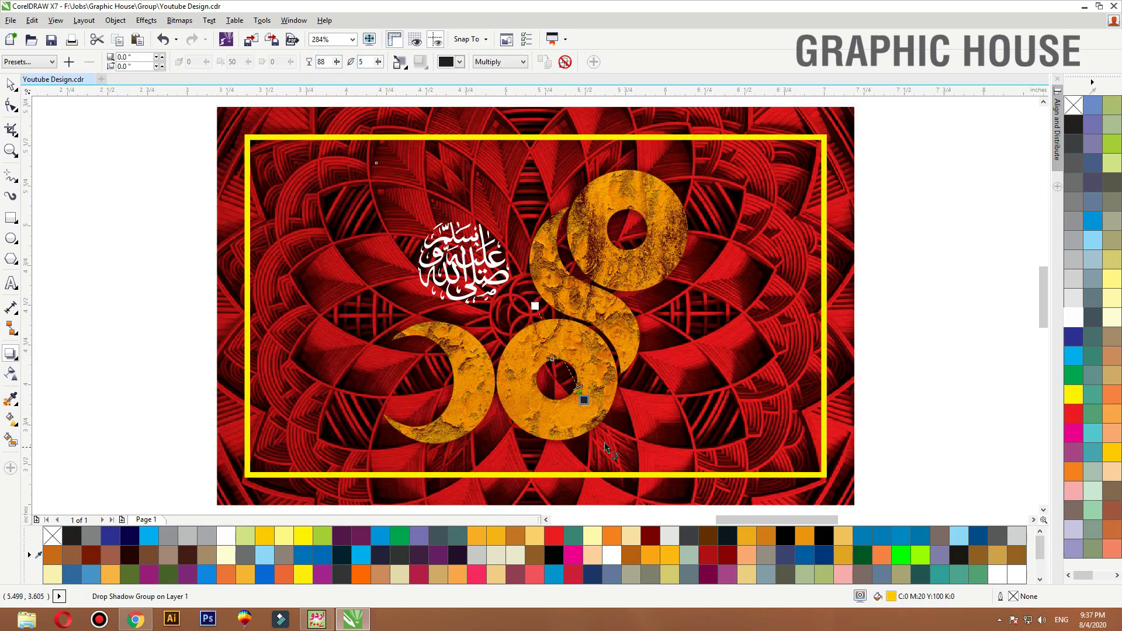
Offset the emblem's drop shadow by about 0.025 inch horizontally and -0.043 inch vertically
left_click_drag(584, 401, 618, 449)
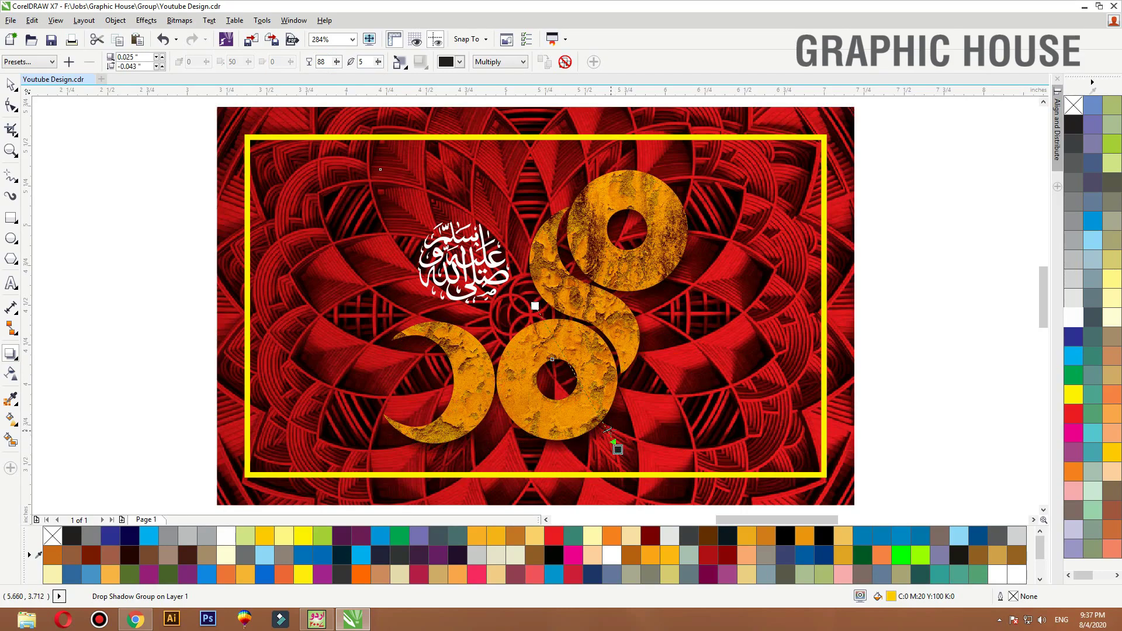
key("space")
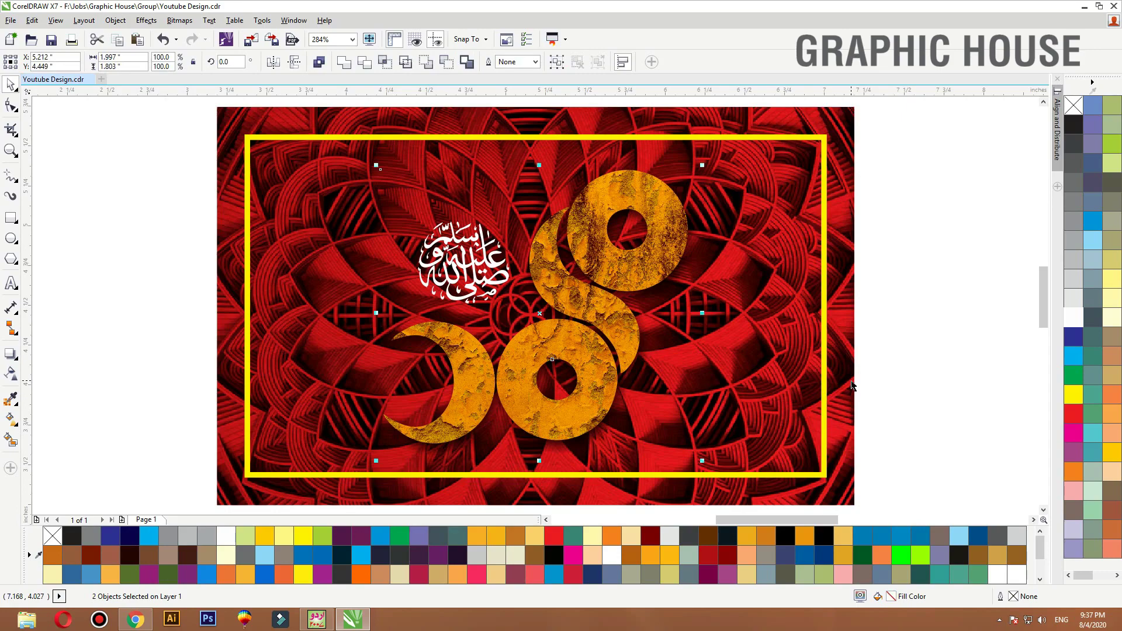
left_click(903, 287)
left_click_drag(661, 272, 654, 259)
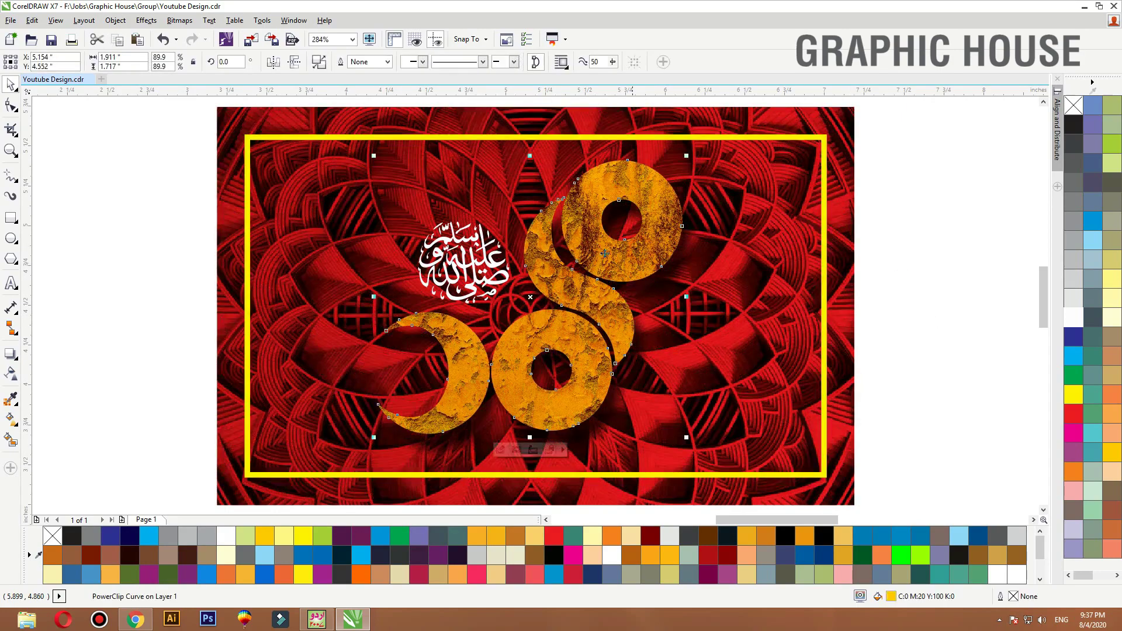
key("ctrl+z")
Shrink the white calligraphy to about 0.449 by 0.405 inches and move it slightly toward the emblem
left_click(486, 265)
left_click(487, 268)
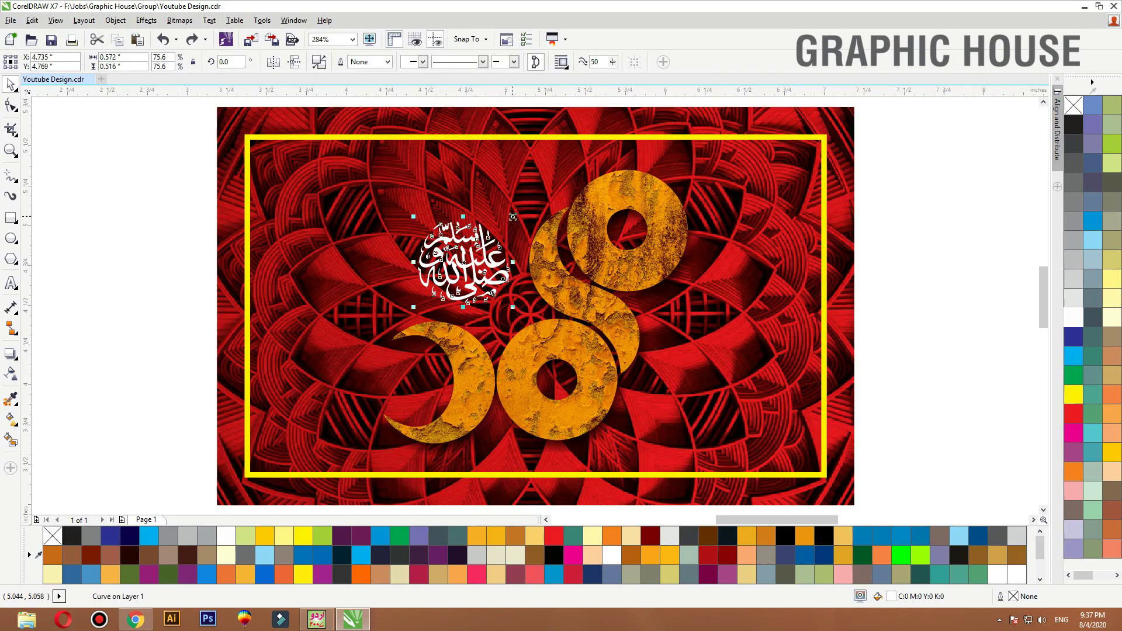
left_click_drag(512, 217, 503, 225)
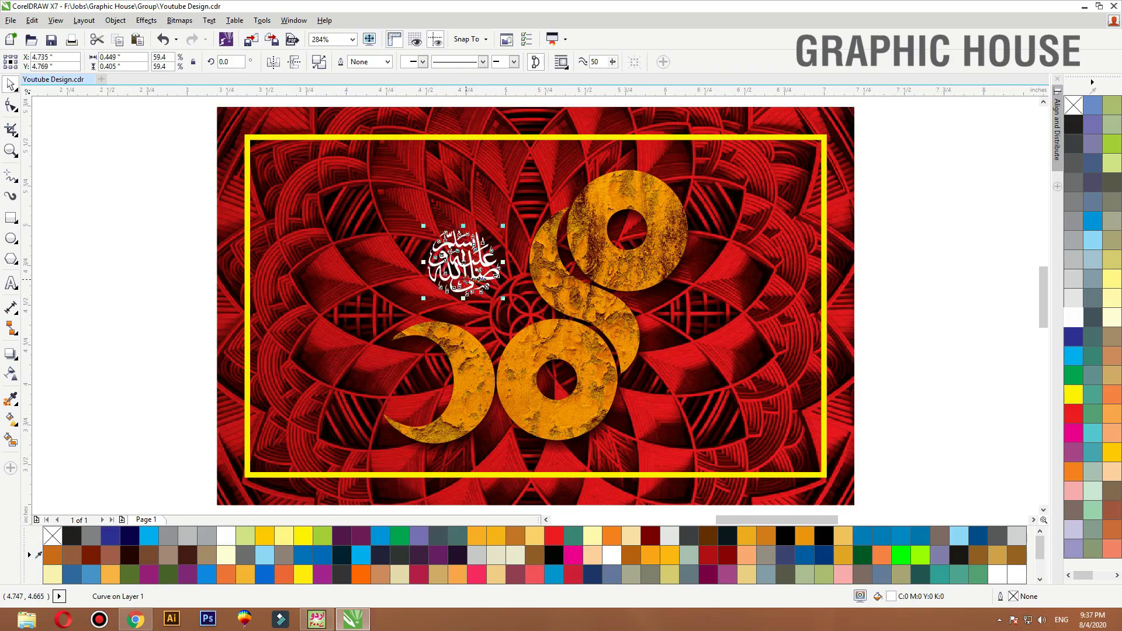
left_click_drag(463, 263, 470, 277)
Darken the card background's red fill by setting its black value to K 50
left_click(676, 244)
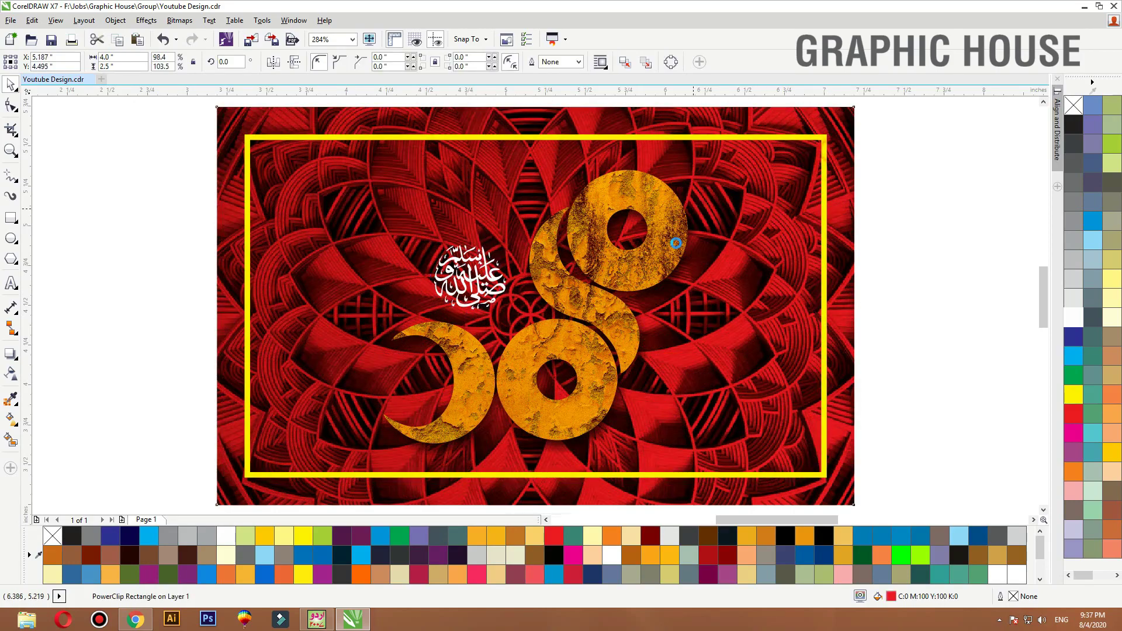
double_click(891, 598)
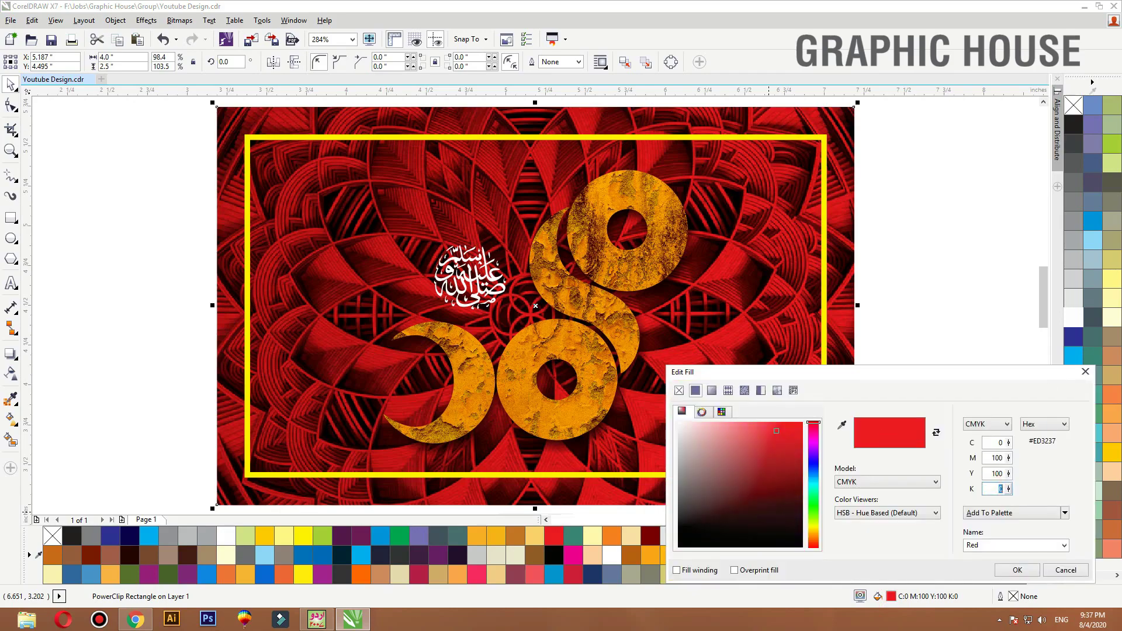
key("Tab")
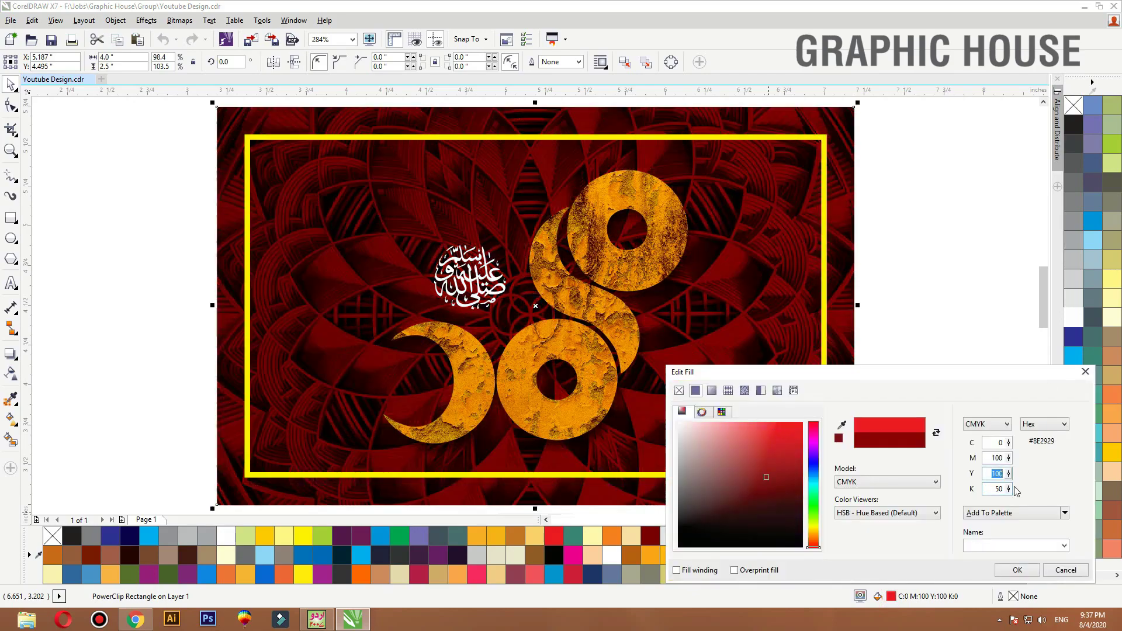
left_click(1014, 517)
left_click(1017, 571)
Apply a vertical fountain fill to the card background, with red at the upper edge fading to dark red near the middle
scroll(713, 294, "down", 2)
key("F2")
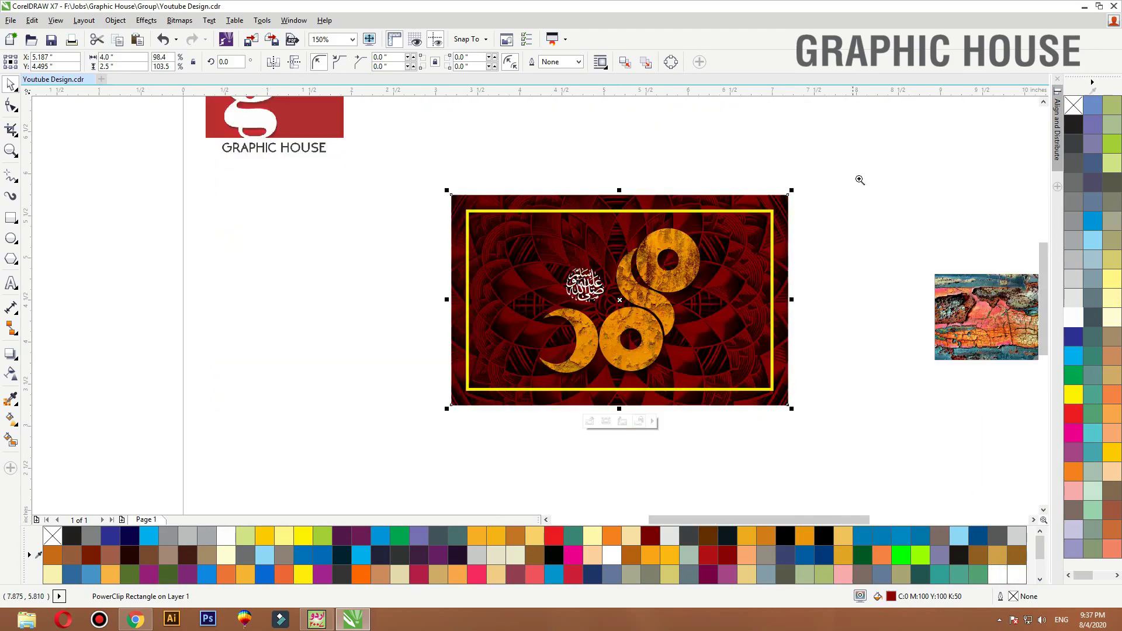
left_click_drag(856, 181, 283, 470)
key("g")
left_click_drag(655, 408, 653, 129)
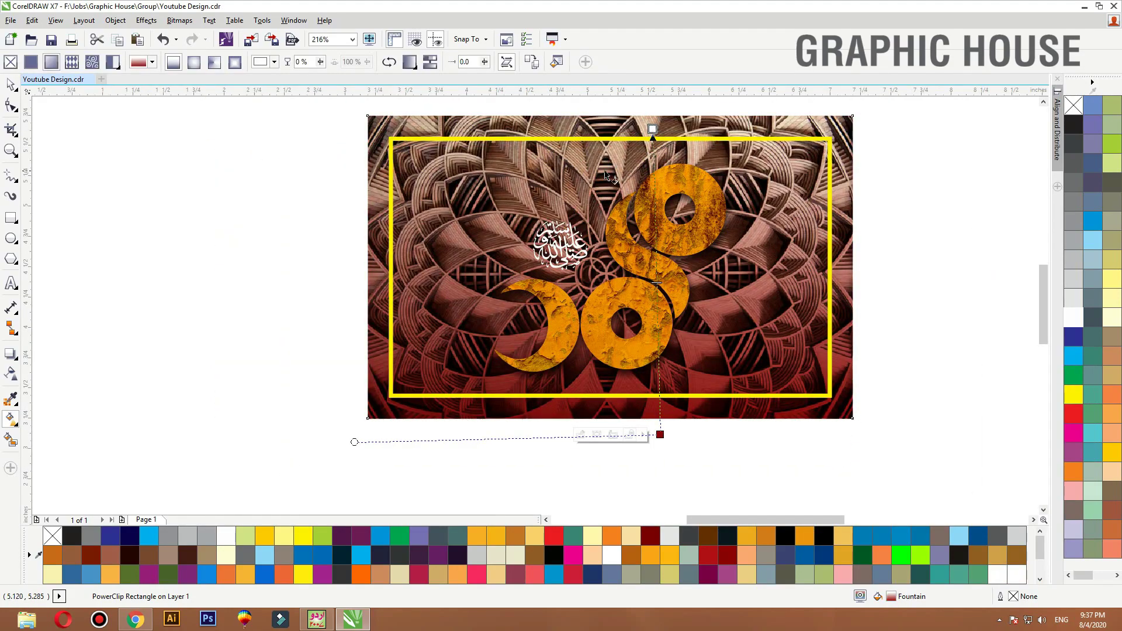
left_click(1073, 414)
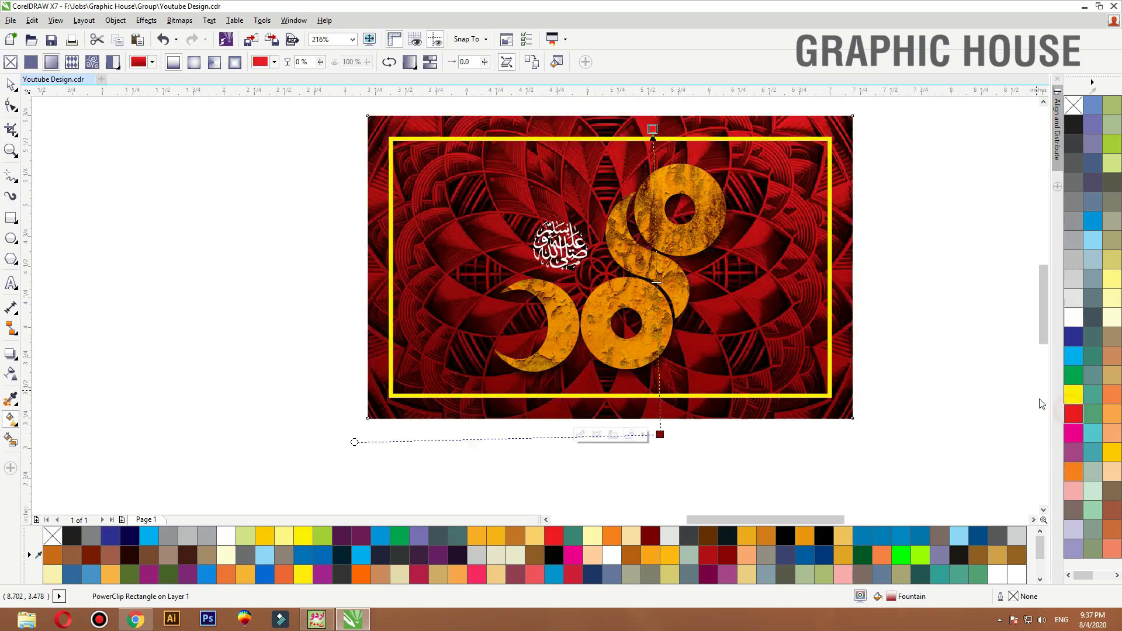
left_click_drag(660, 434, 652, 299)
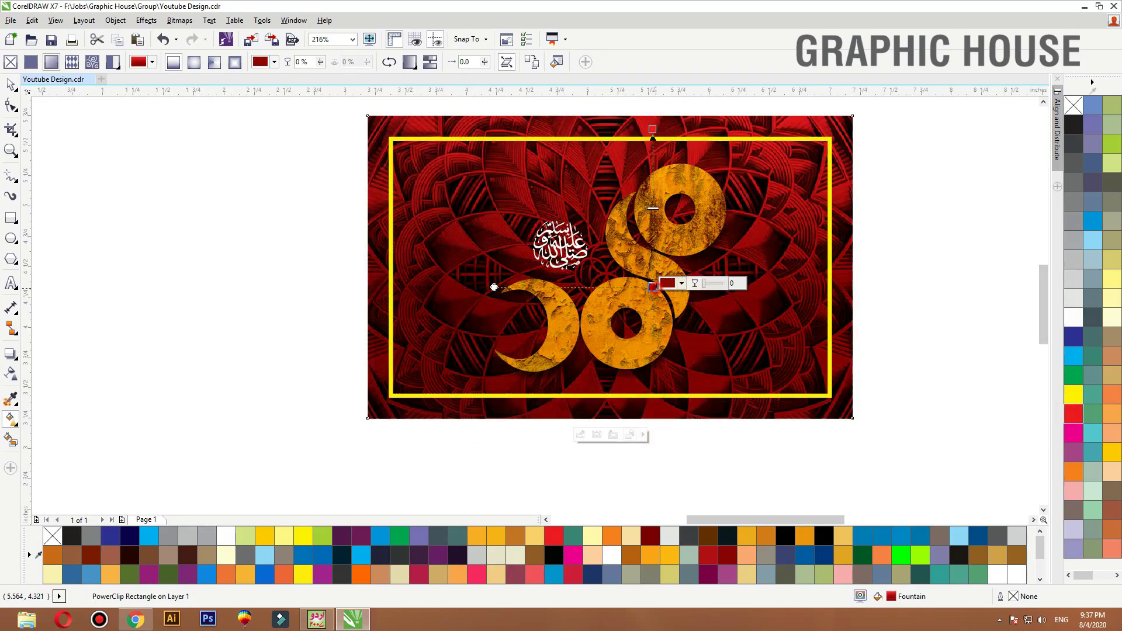
key("space")
left_click(870, 249)
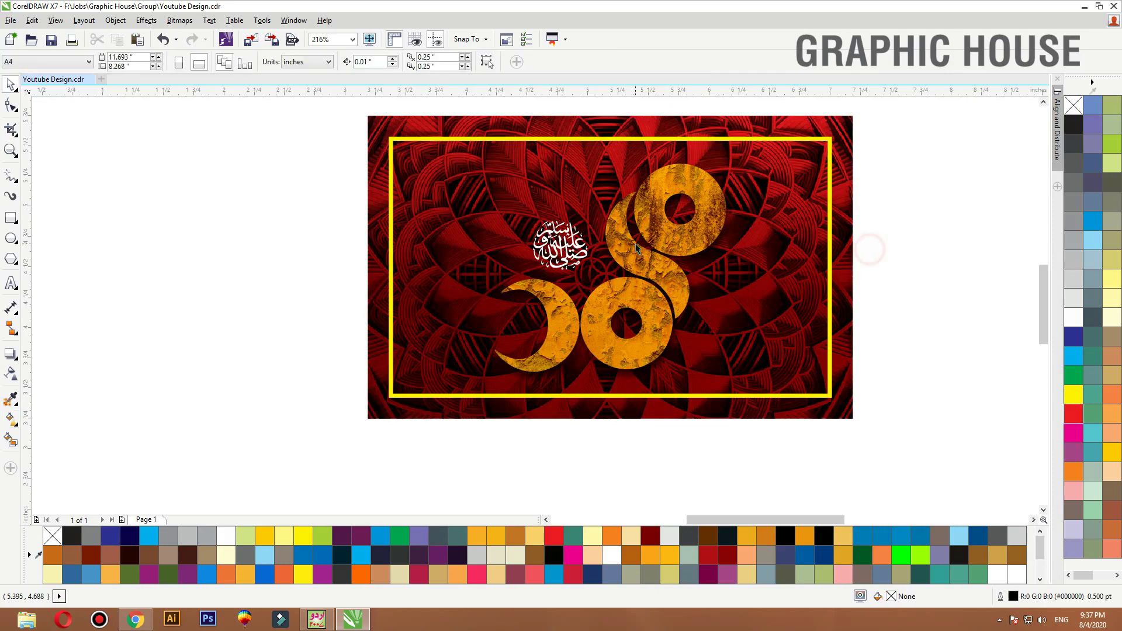
Duplicate the textured emblem with its shadow toward the card's right edge and group the copy
left_click_drag(651, 232, 666, 219)
key("ctrl+z")
left_click(689, 268, "shift")
left_click_drag(675, 279, 868, 249)
right_click(867, 249)
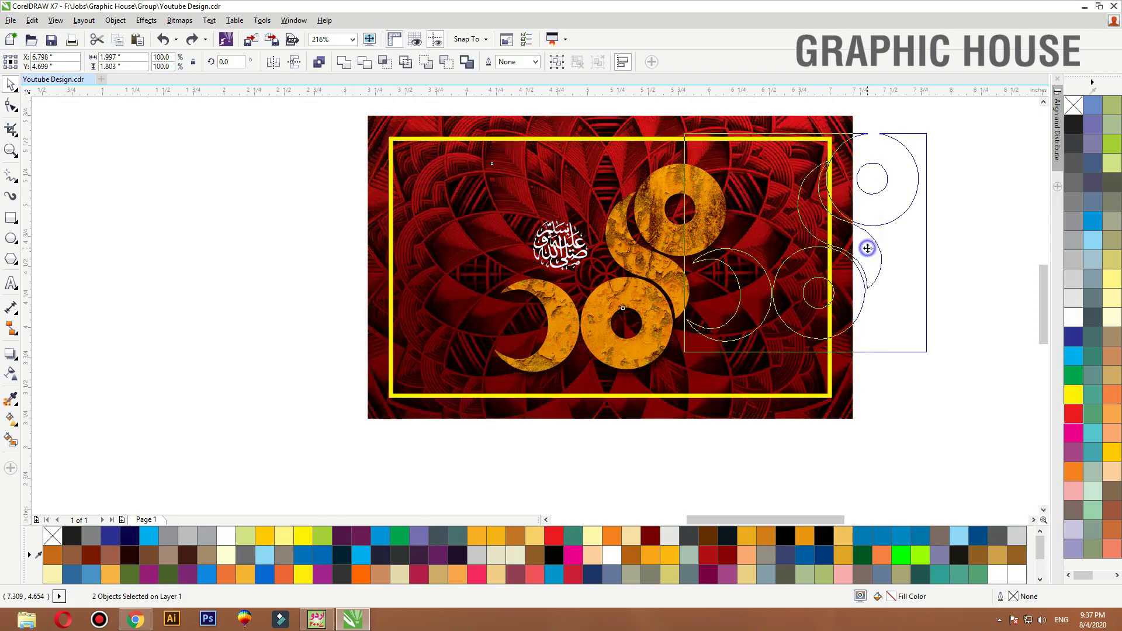
key("ctrl+g")
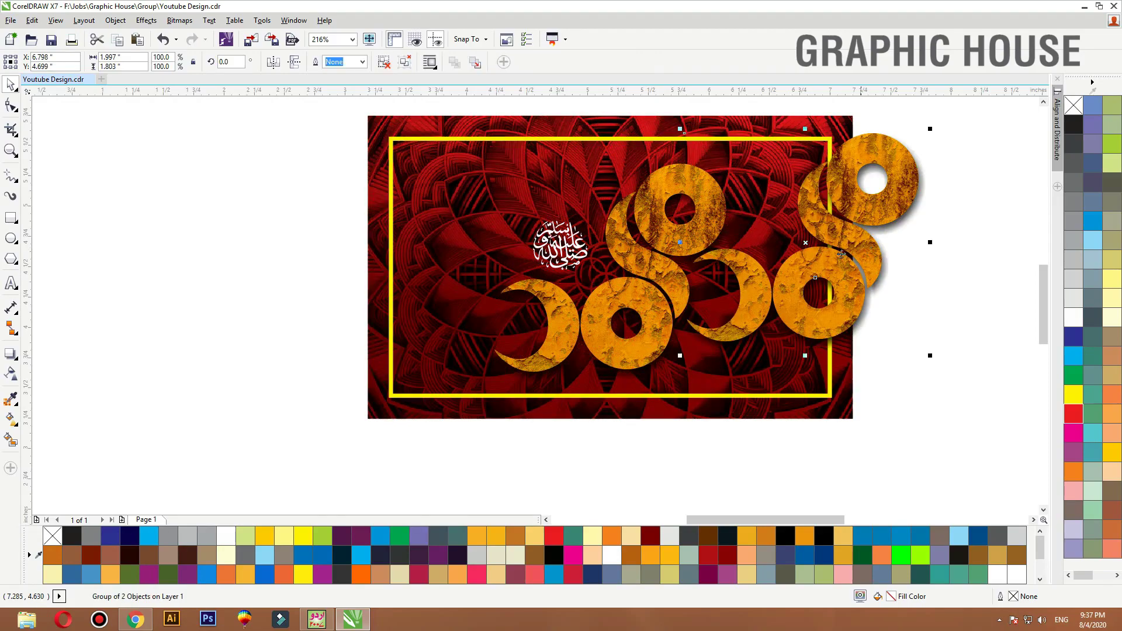
Turn the emblem copy to 180 degrees and move it up across the card's upper-right edge
left_click(275, 61)
left_click_drag(781, 249, 833, 216)
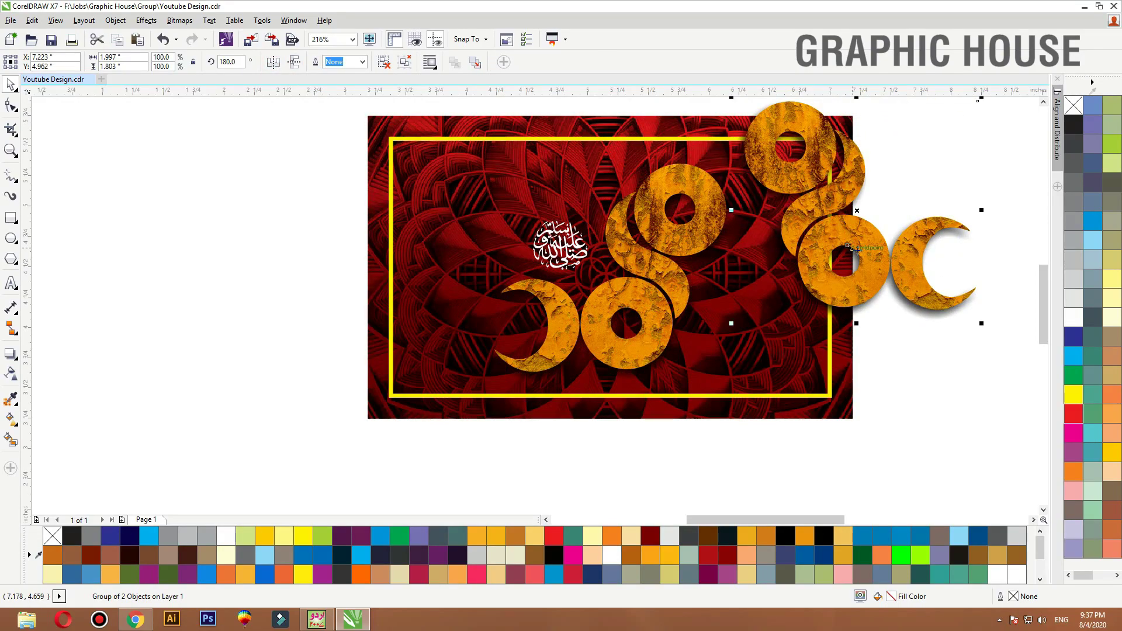
left_click_drag(873, 262, 870, 252)
Recolor only the emblem shape of the grouped copy red, excluding its drop shadow
left_click(1083, 419)
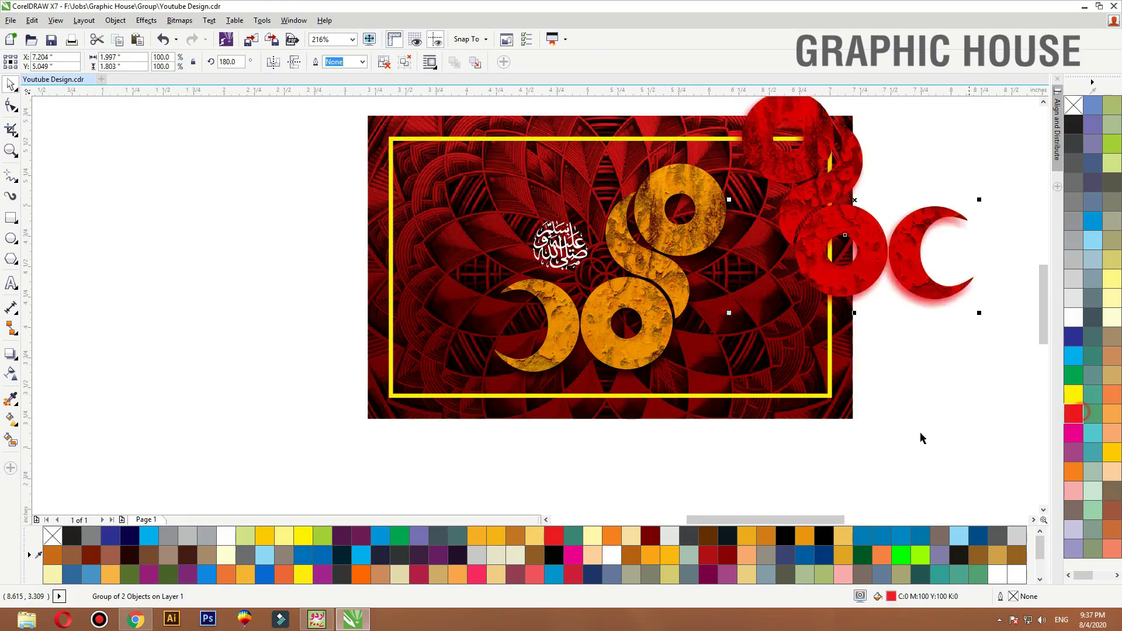
key("ctrl+z")
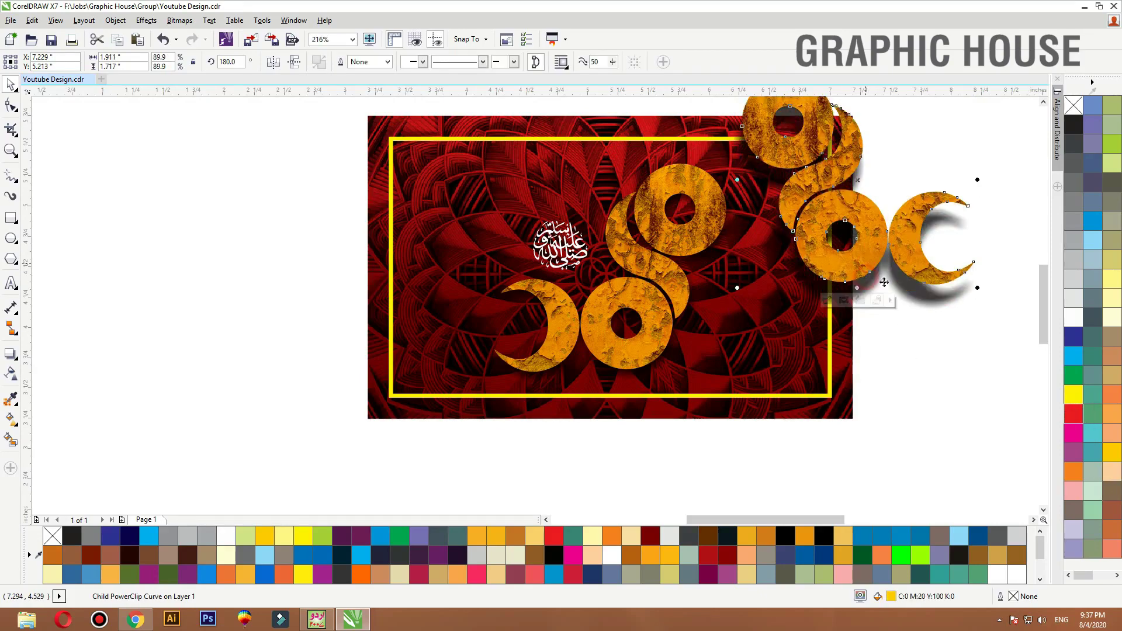
key("ctrl+shift+z")
left_click(879, 449)
left_click(880, 256)
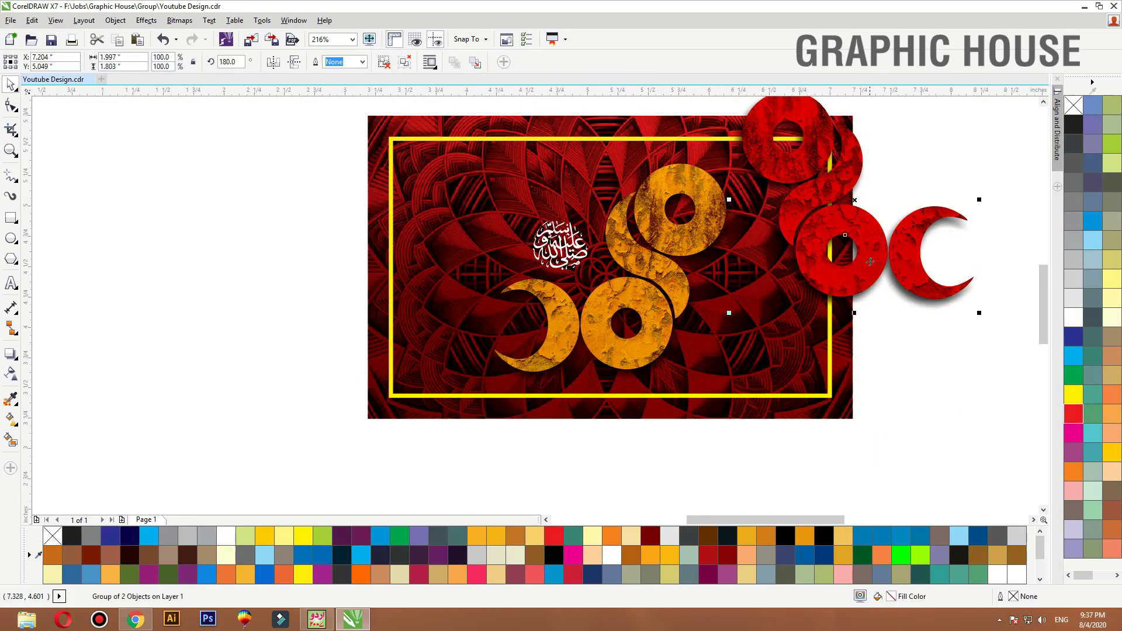
Rotate the red emblem copy to about 188 degrees, shift it slightly left and PowerClip it inside the card background
left_click_drag(980, 319, 997, 300)
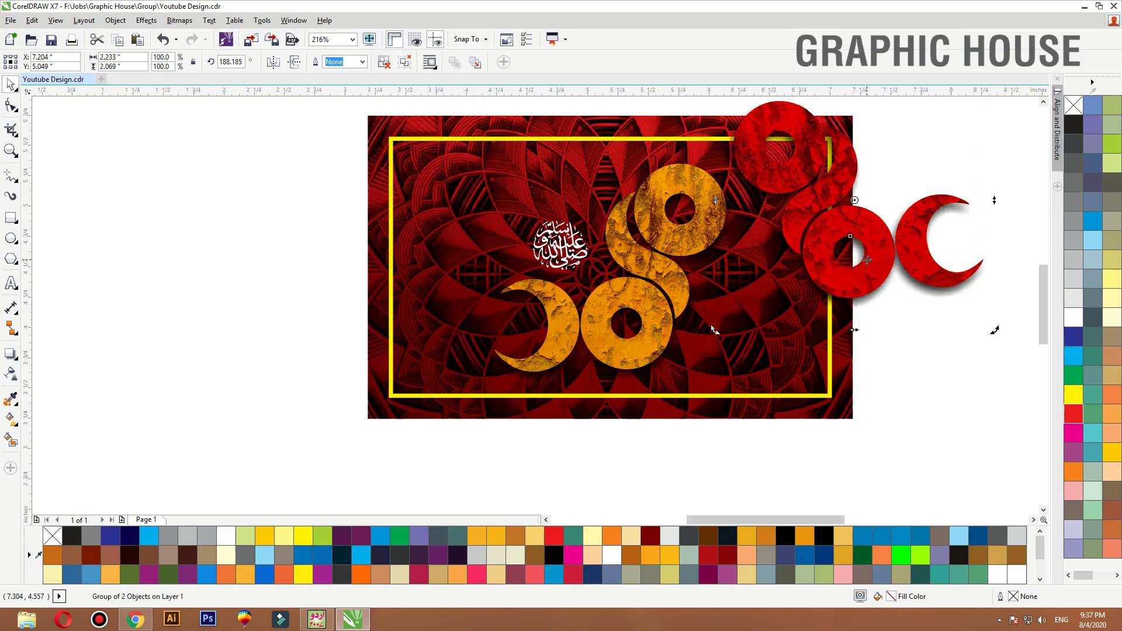
left_click_drag(868, 258, 854, 255)
right_click(857, 255)
left_click(877, 226)
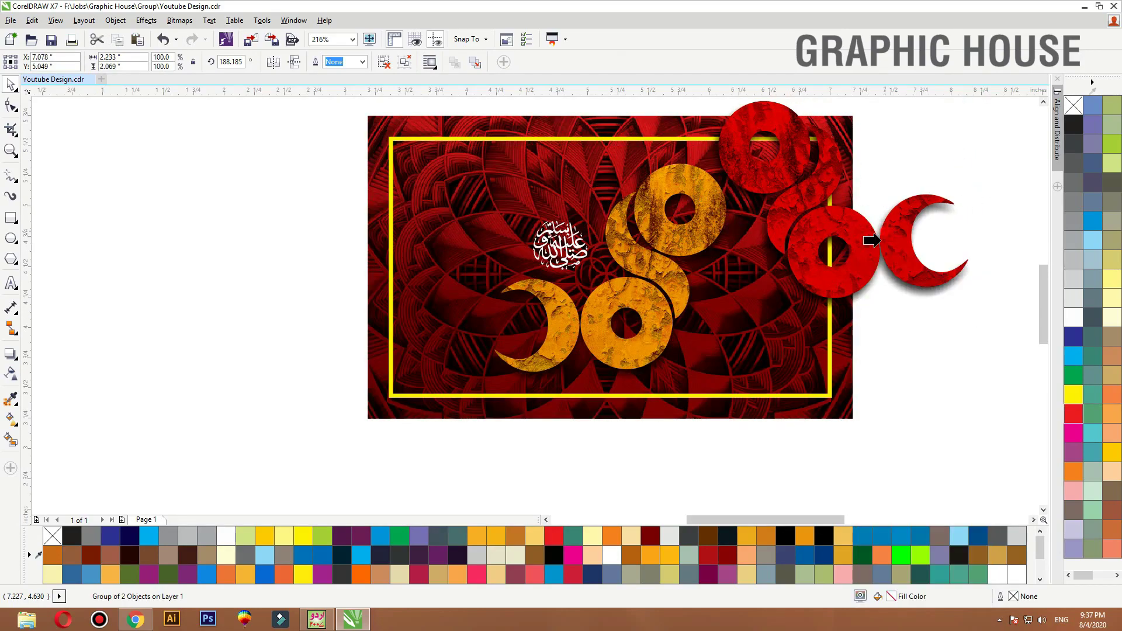
left_click(836, 304)
left_click(910, 337)
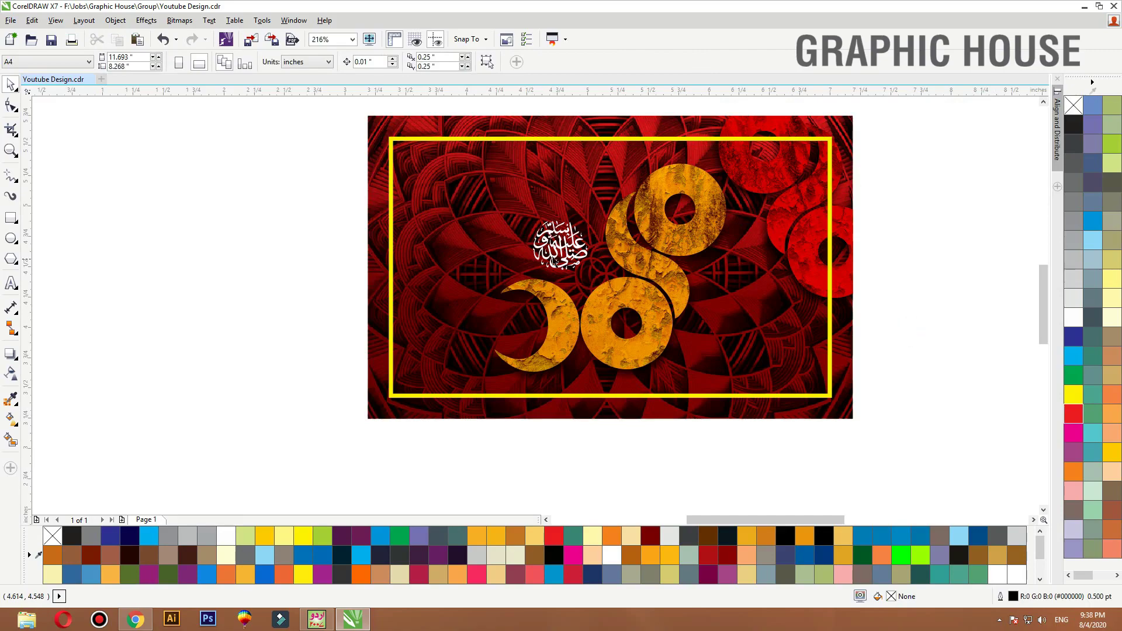
Duplicate the white calligraphy to the upper-left corner of the yellow frame
left_click(564, 256)
left_click(567, 258)
left_click_drag(566, 258, 430, 226)
Duplicate the colorful cracked-wood texture to the left of the card and move the calligraphy copy inside the frame's corner
scroll(311, 275, "down", 3)
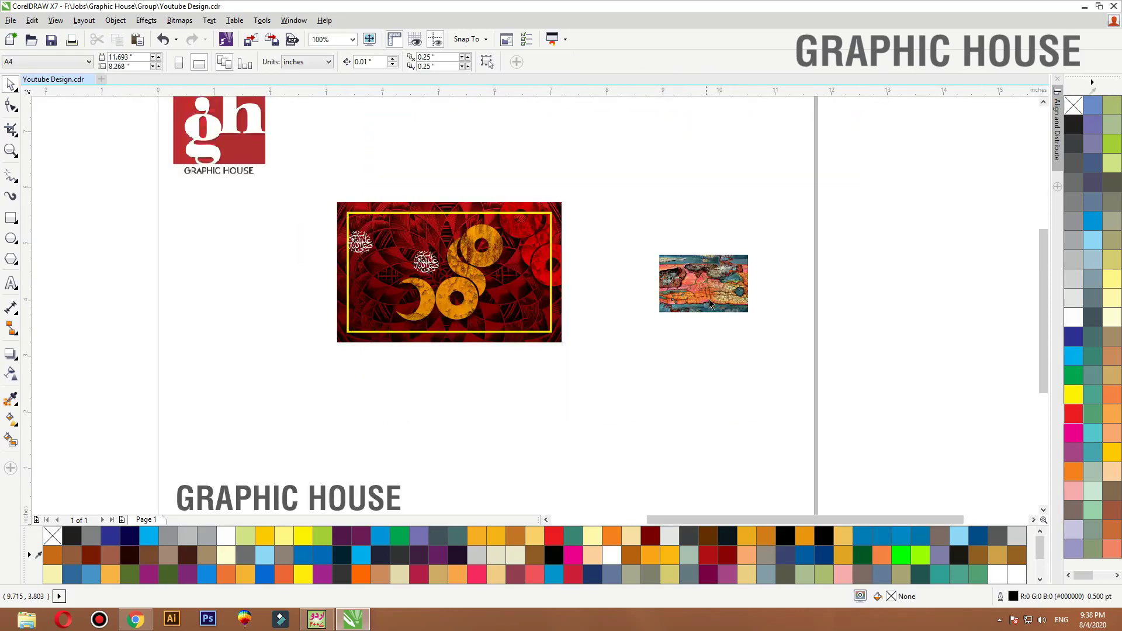
left_click_drag(710, 305, 277, 272)
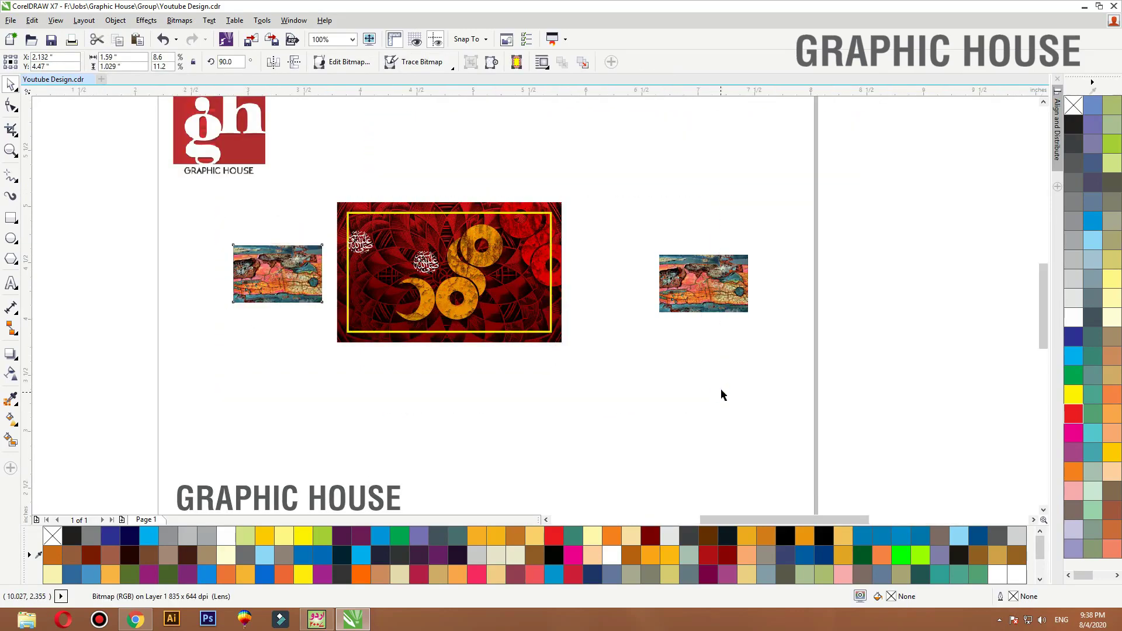
left_click_drag(219, 194, 721, 392)
mouse_move(176, 254)
left_mouse_down()
mouse_move(421, 168)
mouse_move(413, 155)
mouse_move(315, 150)
mouse_move(176, 257)
left_mouse_up()
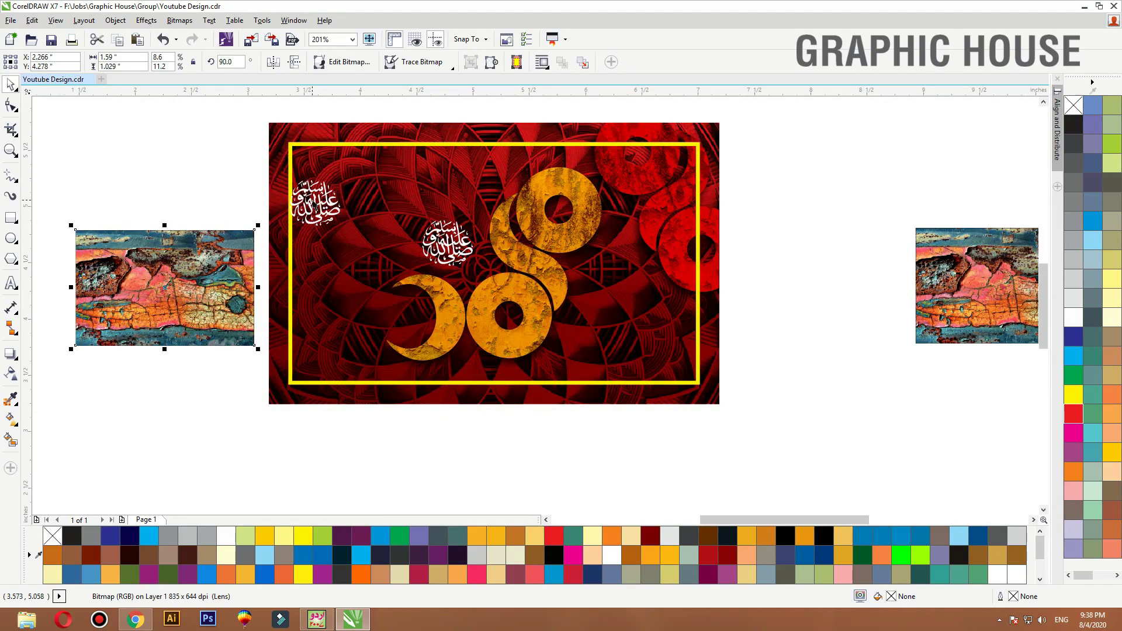
left_click(315, 208)
left_click_drag(316, 207, 327, 192)
Duplicate the golden emblem to the right of the card and extract the wall texture from the copy
left_click(536, 280)
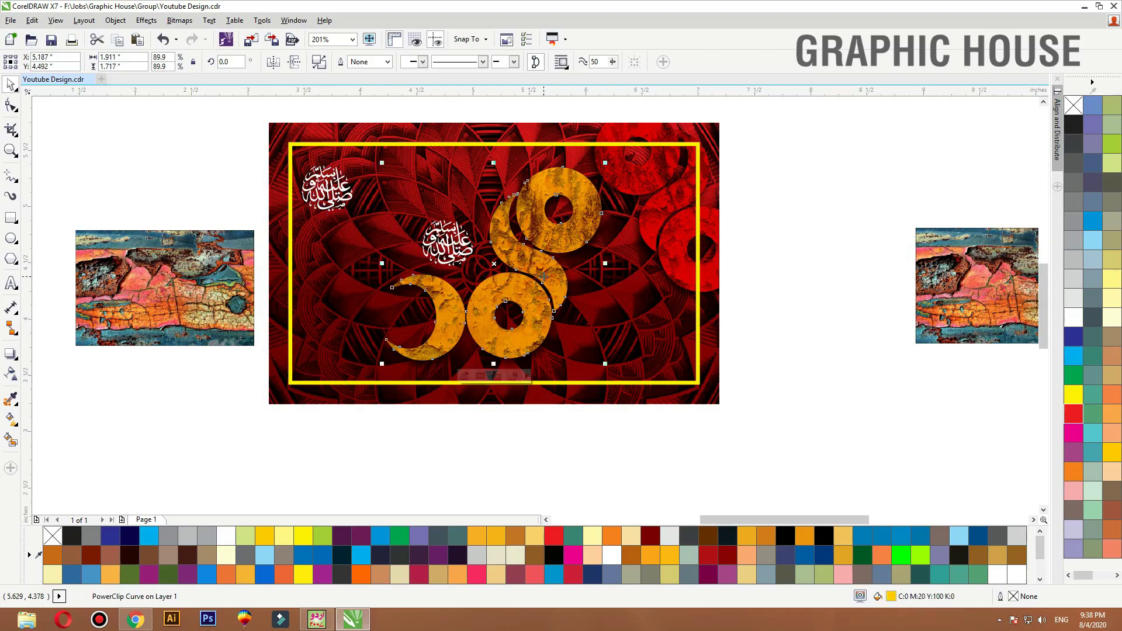
left_click_drag(536, 281, 859, 258)
right_click(860, 258)
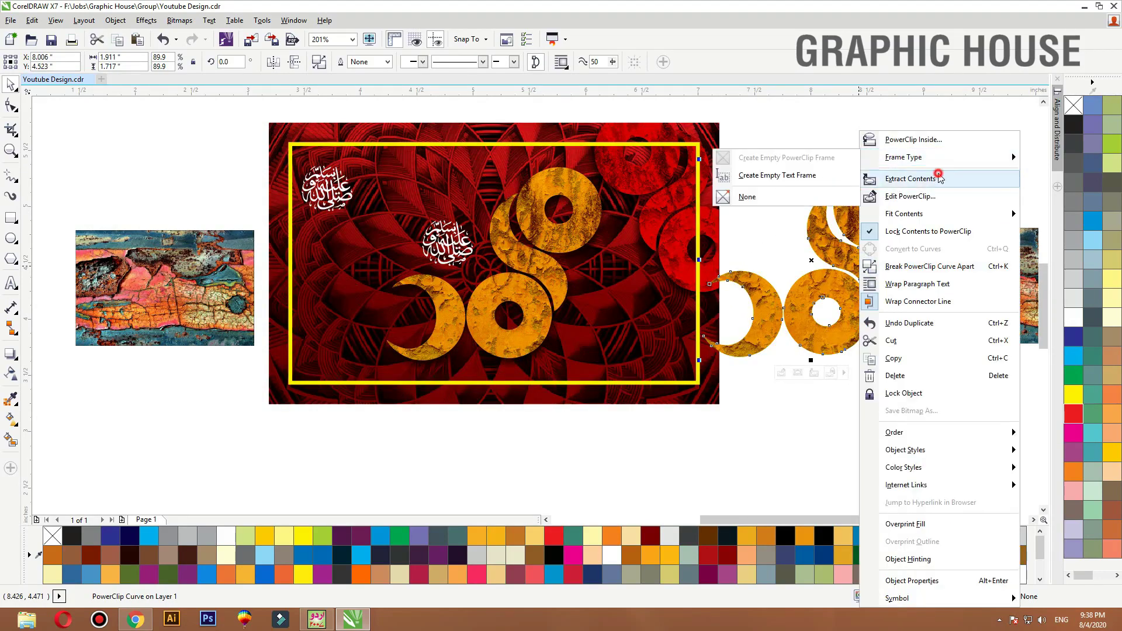
left_click(947, 179)
PowerClip the extracted wall texture inside the upper-left calligraphy copy and make it fill the frame proportionally
right_click(934, 161)
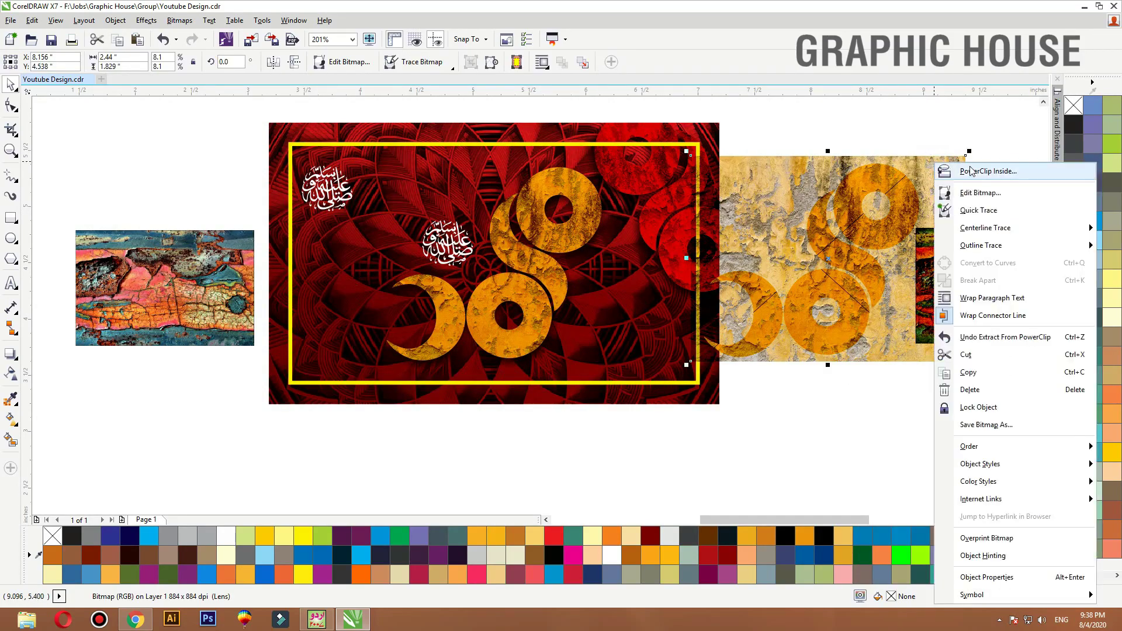
left_click(984, 171)
key("Delete")
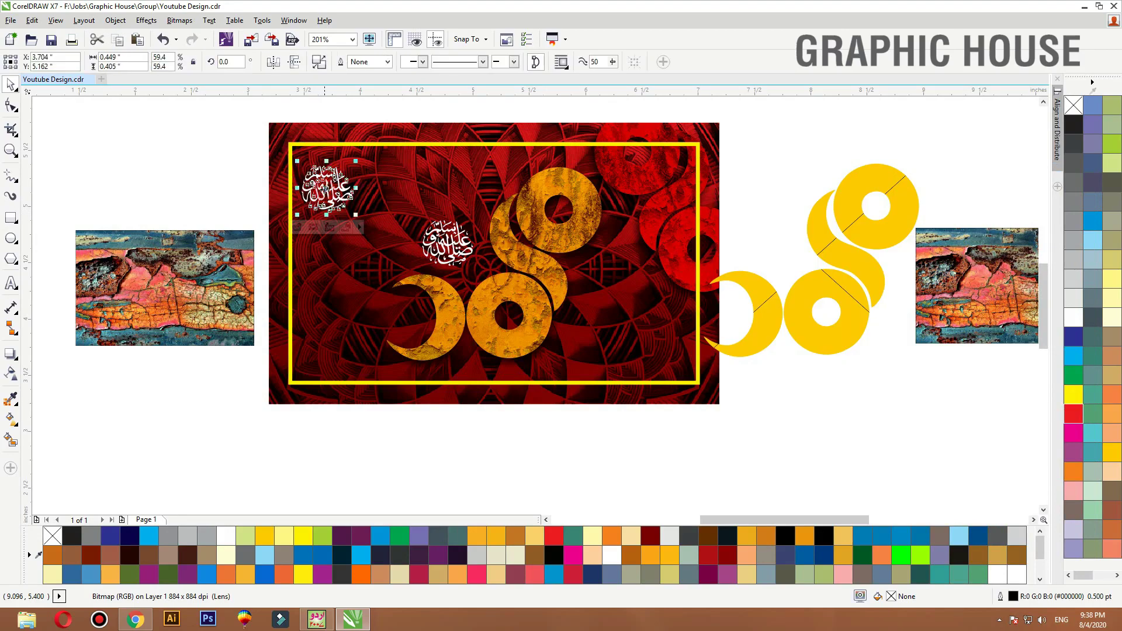
right_click(311, 183)
mouse_move(460, 222)
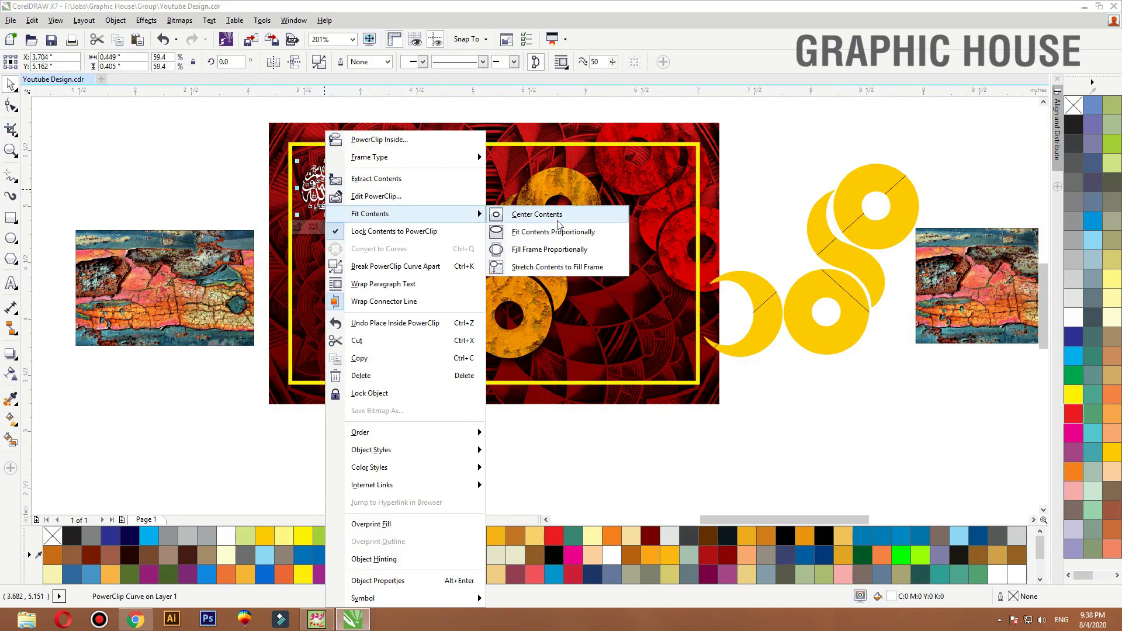
left_click(549, 248)
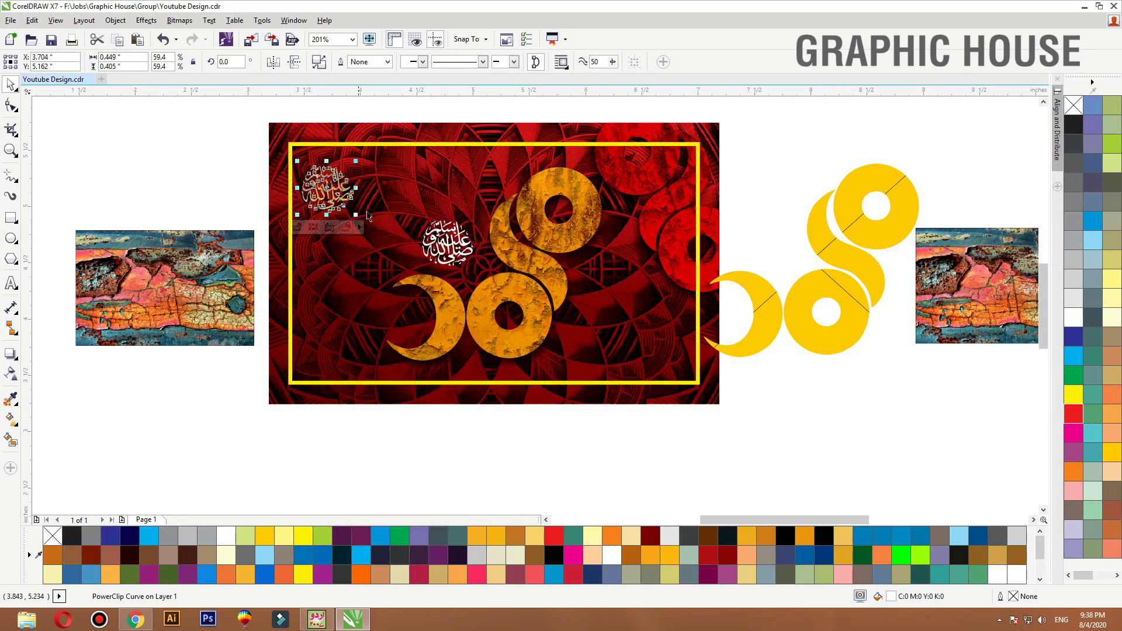
Recolor the textured calligraphy copy red, enlarge it to about 1.63 by 1.47 inches and position it over the card's upper-left corner
left_click(1073, 415)
scroll(553, 302, "up", 2)
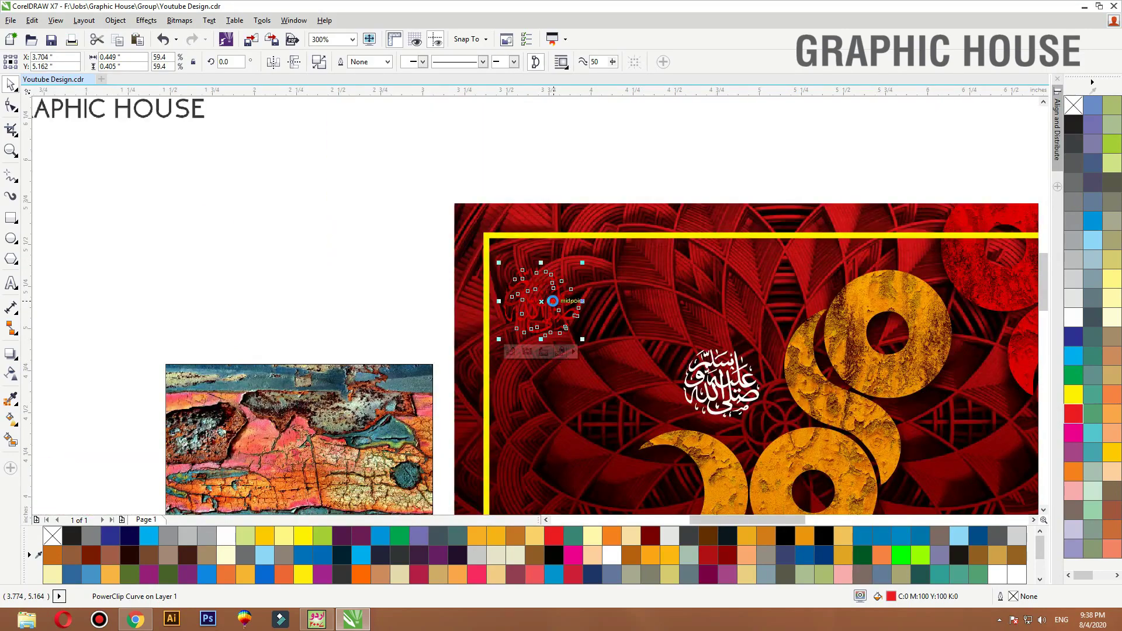
left_click(553, 301, "ctrl")
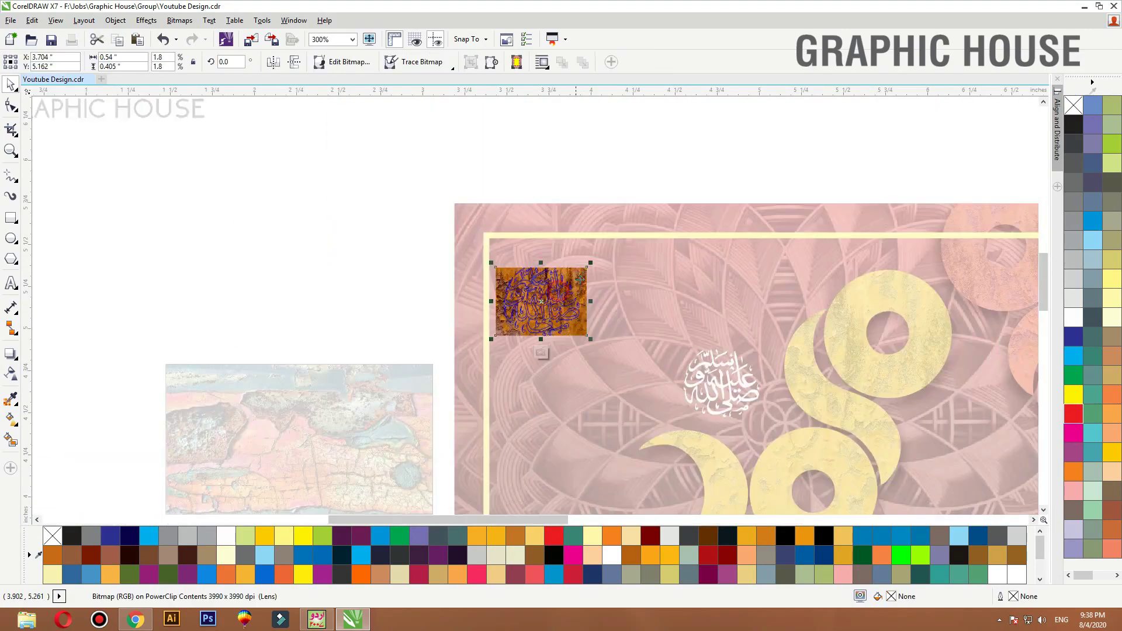
left_click_drag(591, 263, 682, 191)
left_click(606, 165, "ctrl")
key("Down")
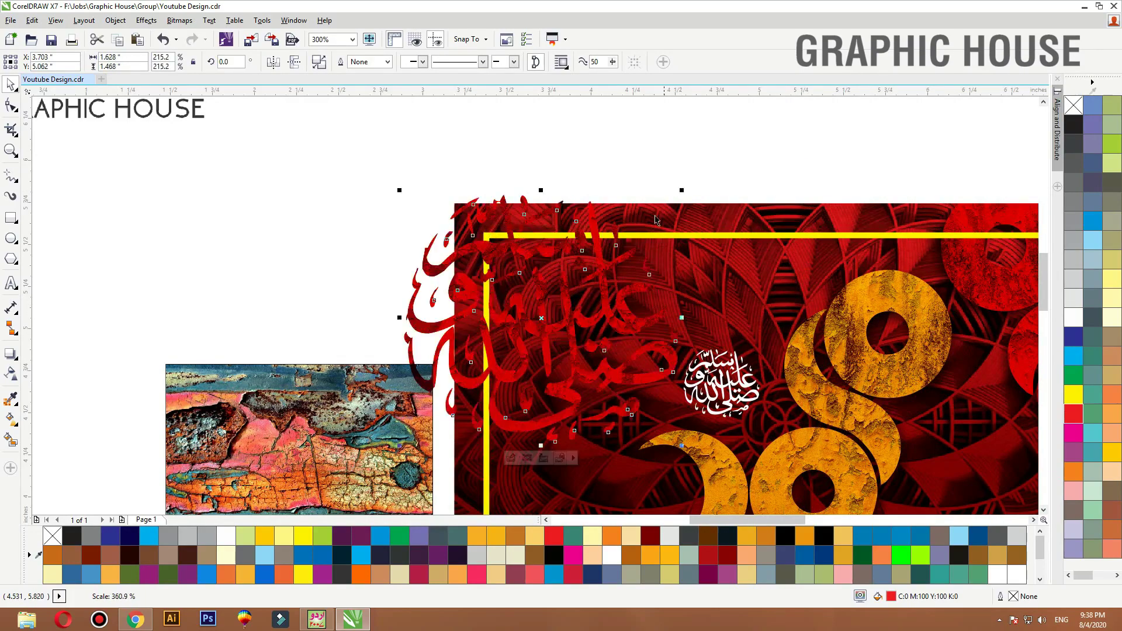
left_click_drag(596, 327, 602, 309)
Add a drop shadow to the large red calligraphy with opacity 44 and feather 5, offset about 0.013 by -0.046 inches
left_click(10, 356)
left_click_drag(544, 340, 553, 368)
double_click(326, 61)
type("44")
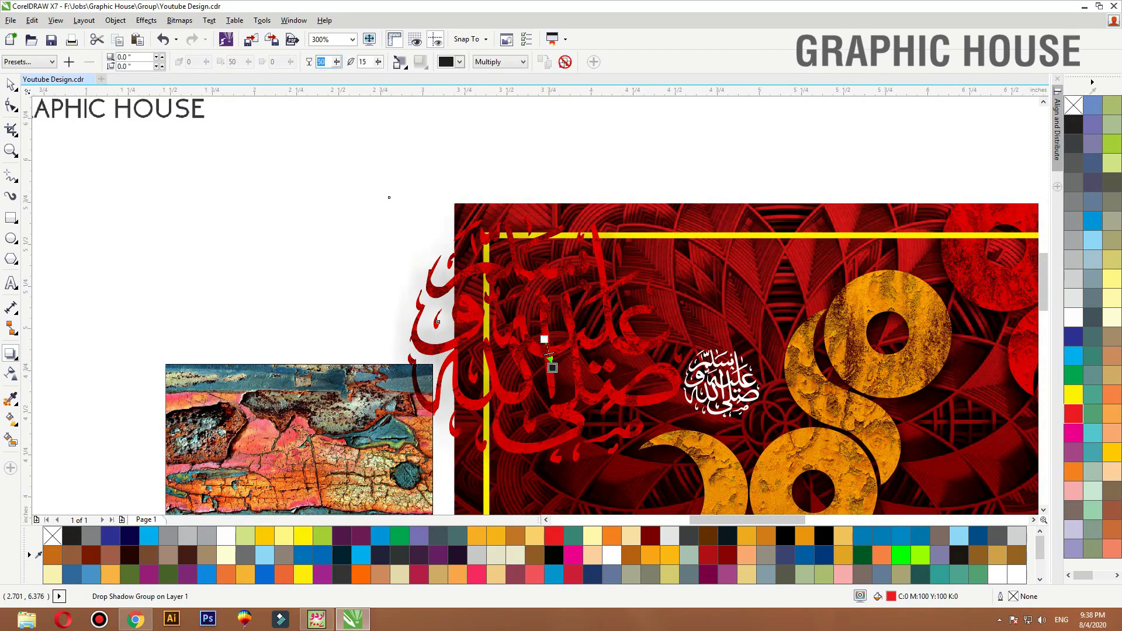
key("Return")
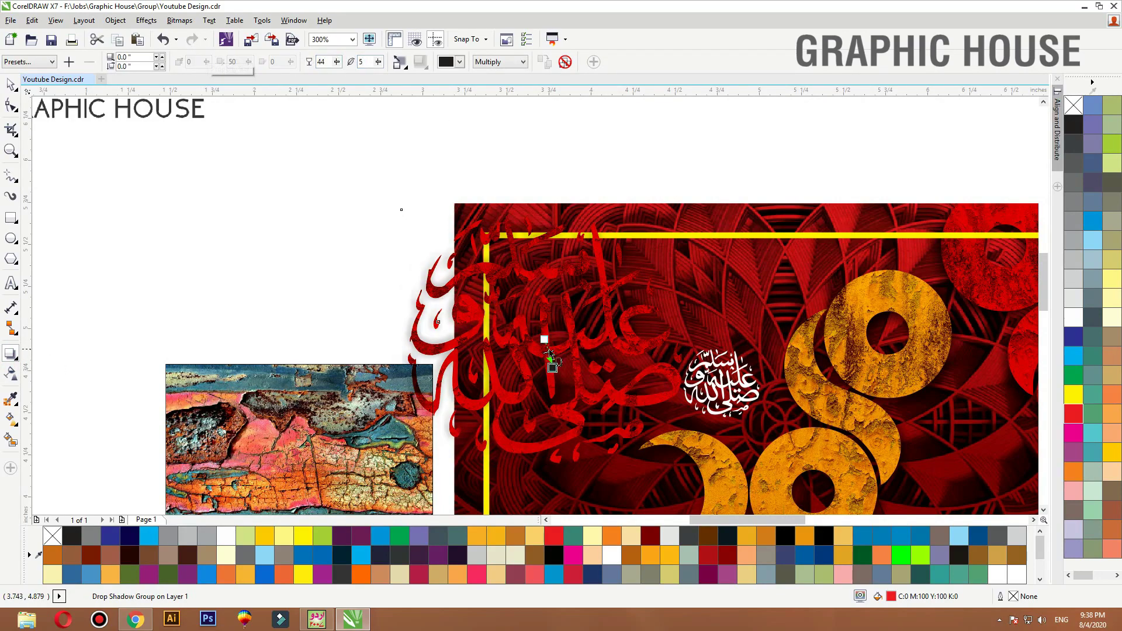
left_click_drag(552, 368, 581, 470)
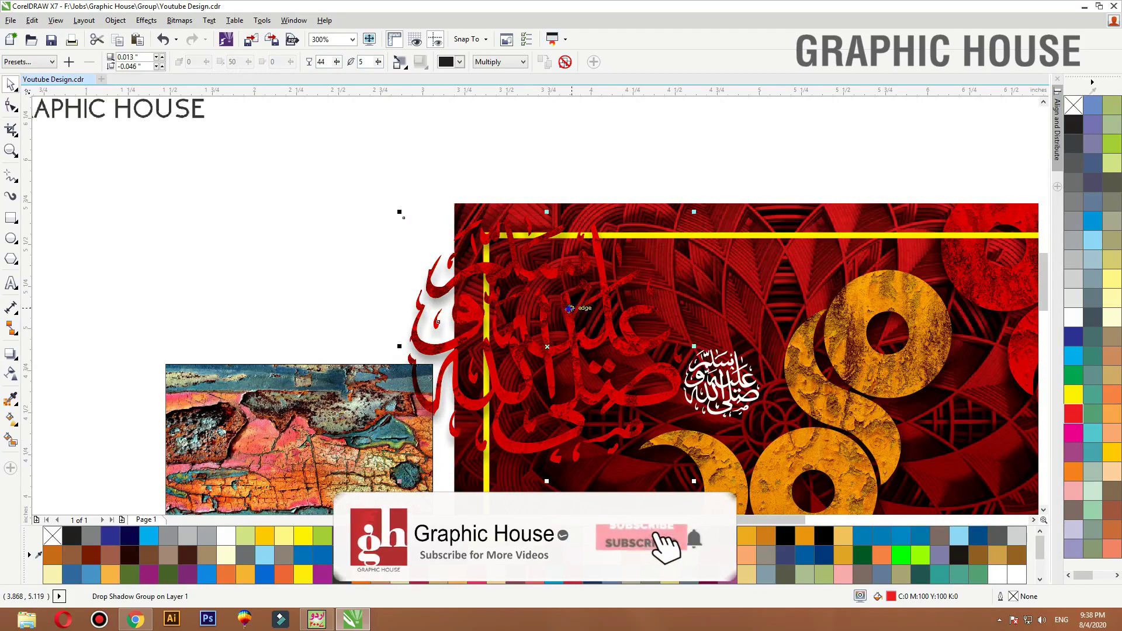
PowerClip the shadowed red calligraphy inside the red mandala card
right_click(565, 256)
left_click(578, 265)
left_click(628, 211)
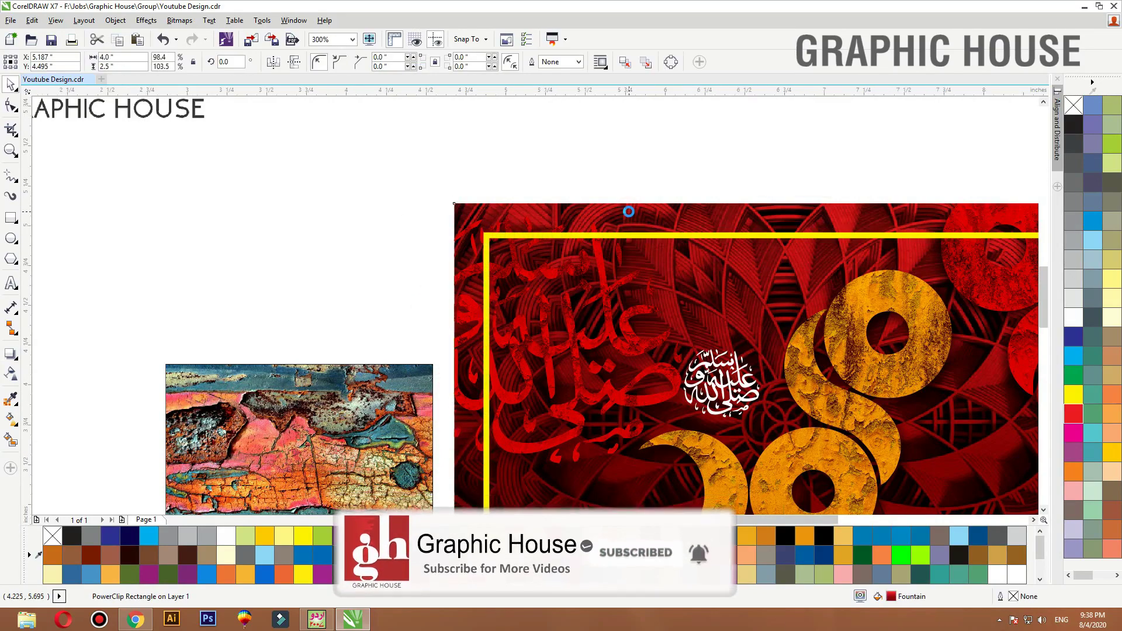
key("shift+F2")
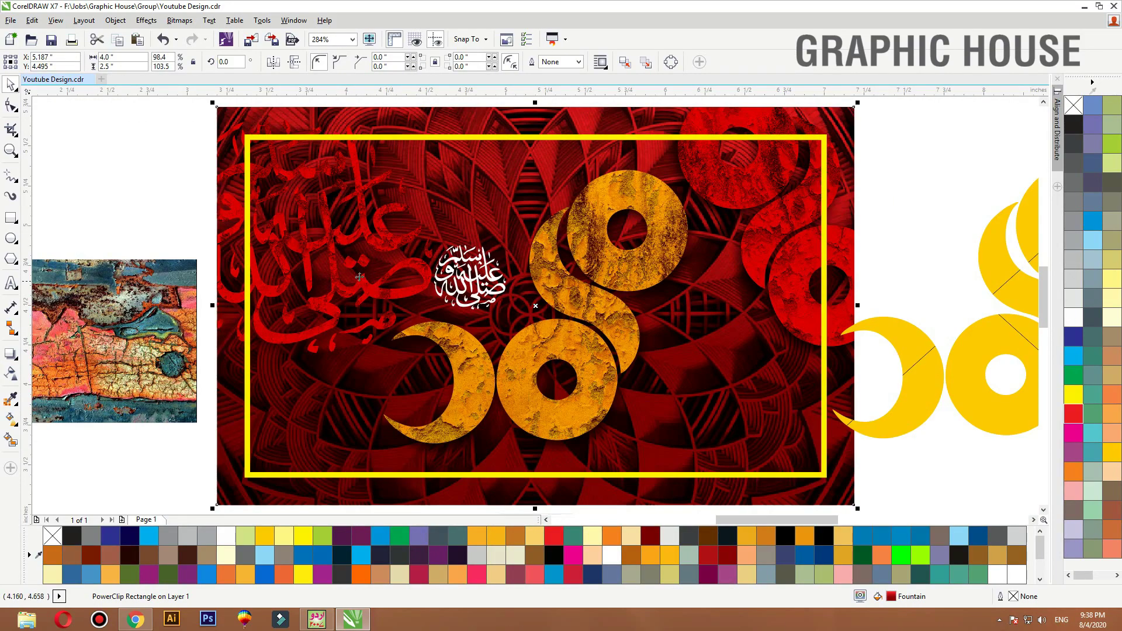
PowerClip the cracked-wood texture beside the card inside the card and open the card's clipped contents for editing
left_click(106, 293)
right_click(120, 278)
left_click(191, 176)
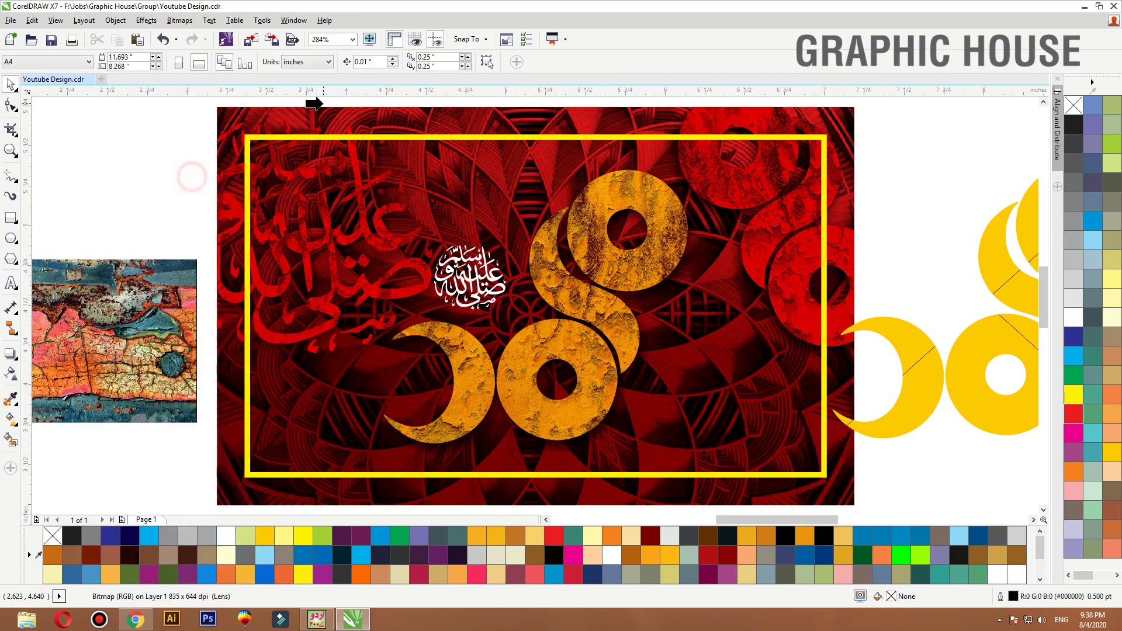
left_click(327, 114)
left_click(320, 111, "ctrl")
key("F3")
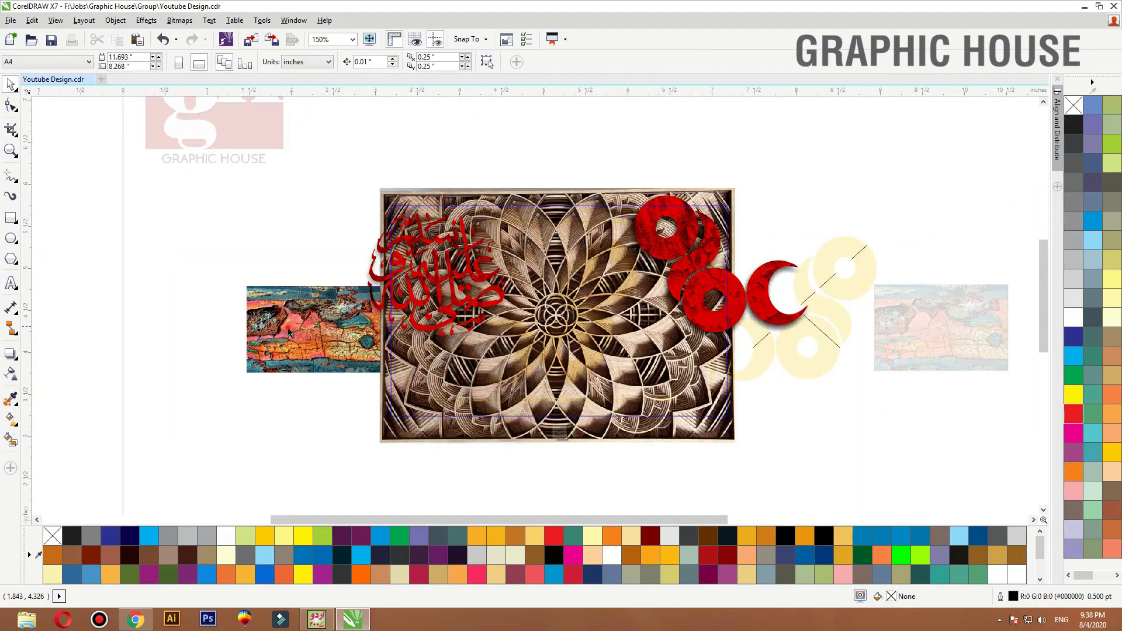
Move the wood texture over the mandala background, enlarge it to about 4.22 by 2.73 inches and finish editing the card's contents
left_click_drag(288, 332, 418, 385)
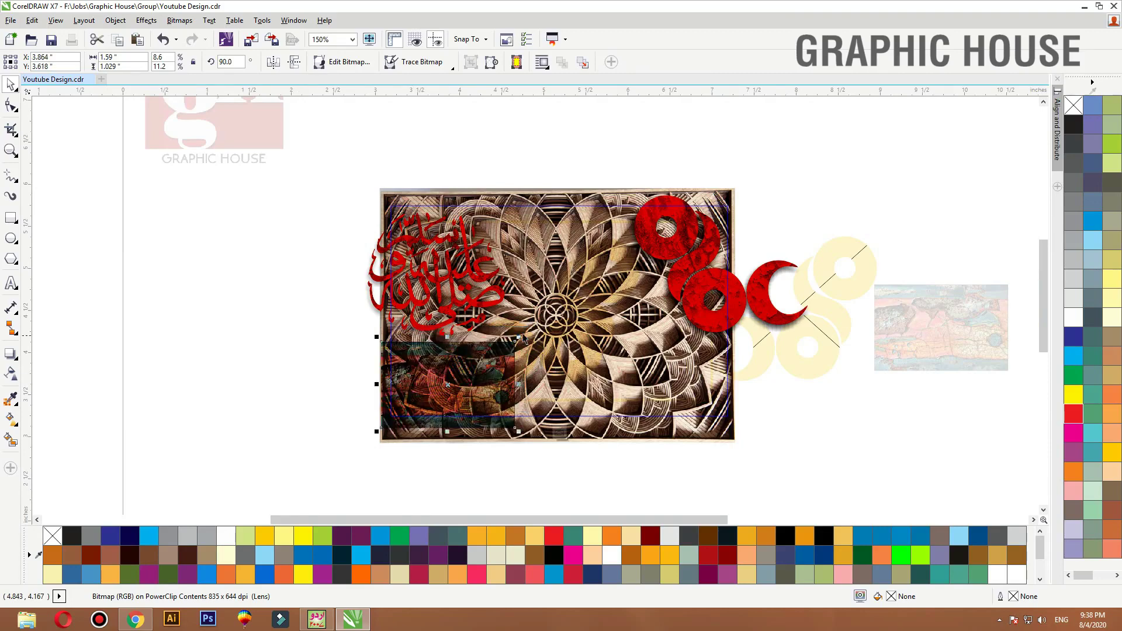
left_click_drag(517, 336, 744, 184)
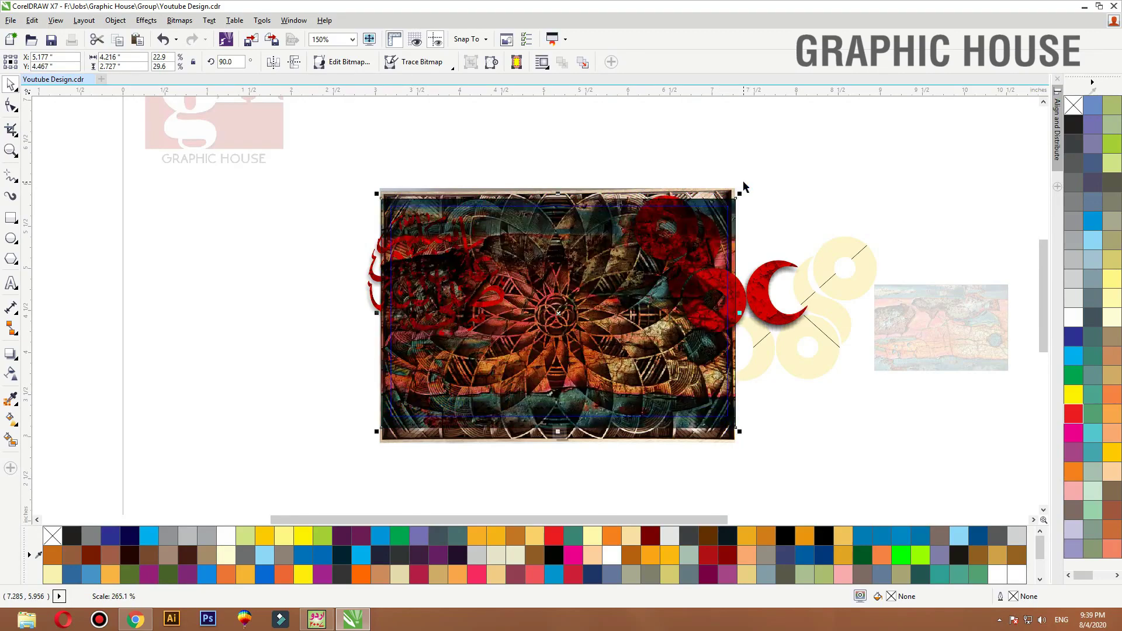
left_click(769, 156)
key("shift+F2")
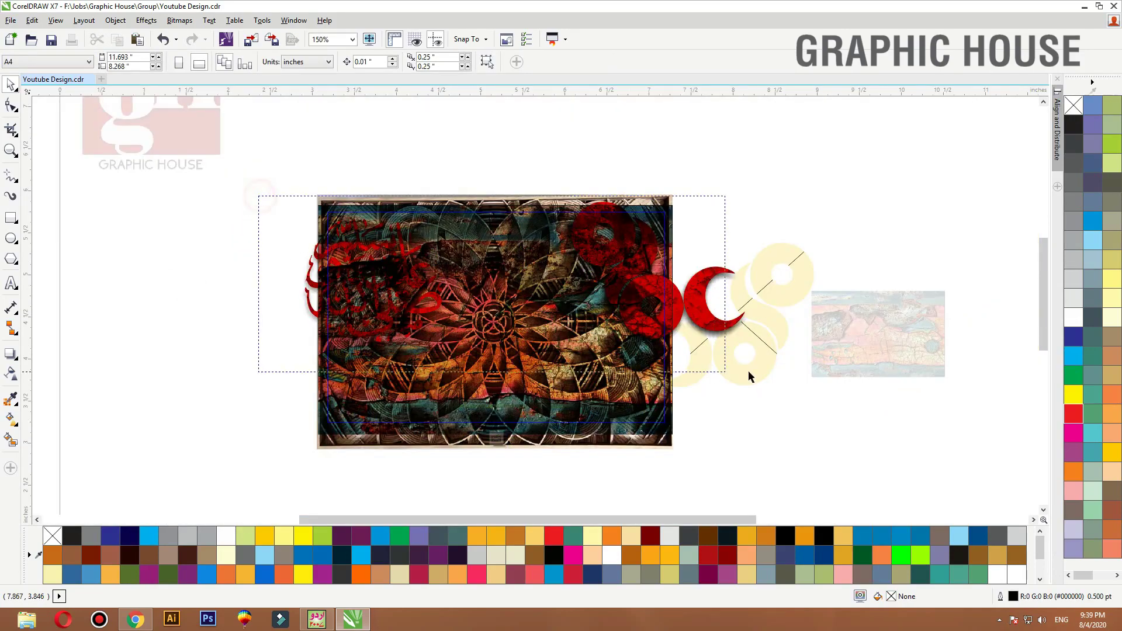
Try to bring the red calligraphy and red emblem in front of the wood texture within the card's contents
left_click_drag(750, 377, 783, 371)
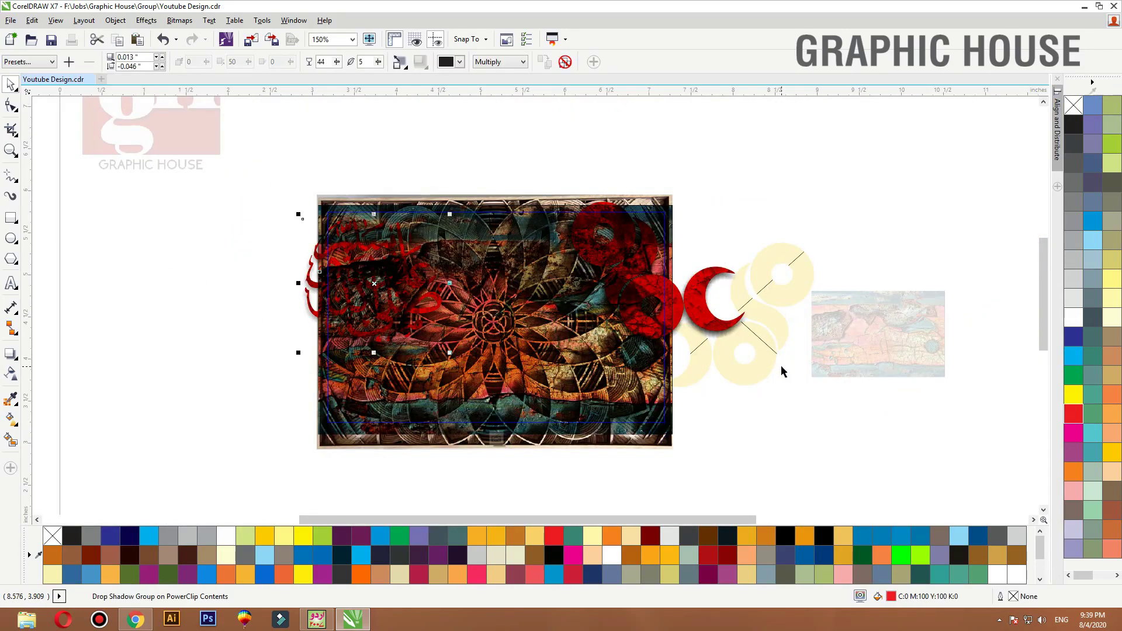
left_click(732, 265)
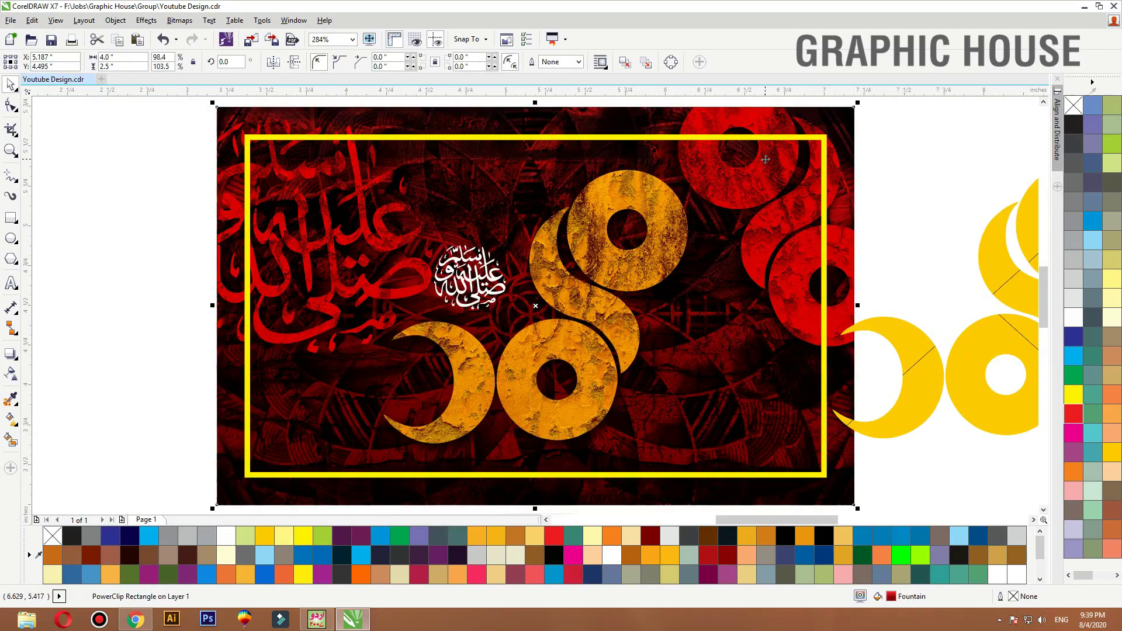
scroll(462, 324, "down", 2)
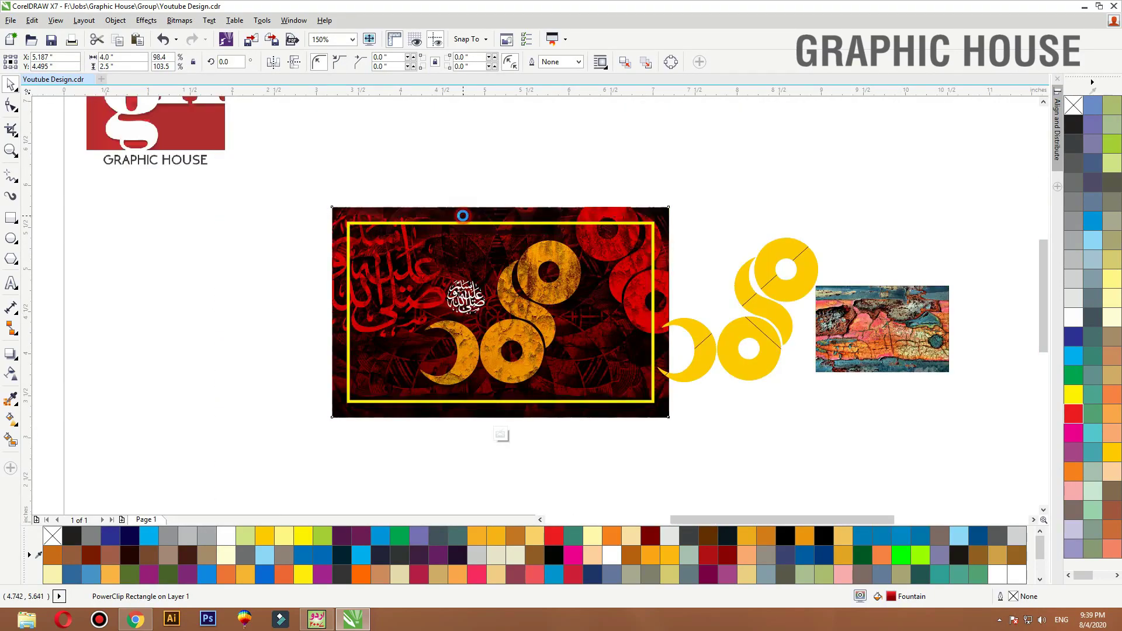
Apply a linear transparency to the wood texture inside the card, fading it out toward the upper edge, and finish editing the contents
left_click(467, 217, "ctrl")
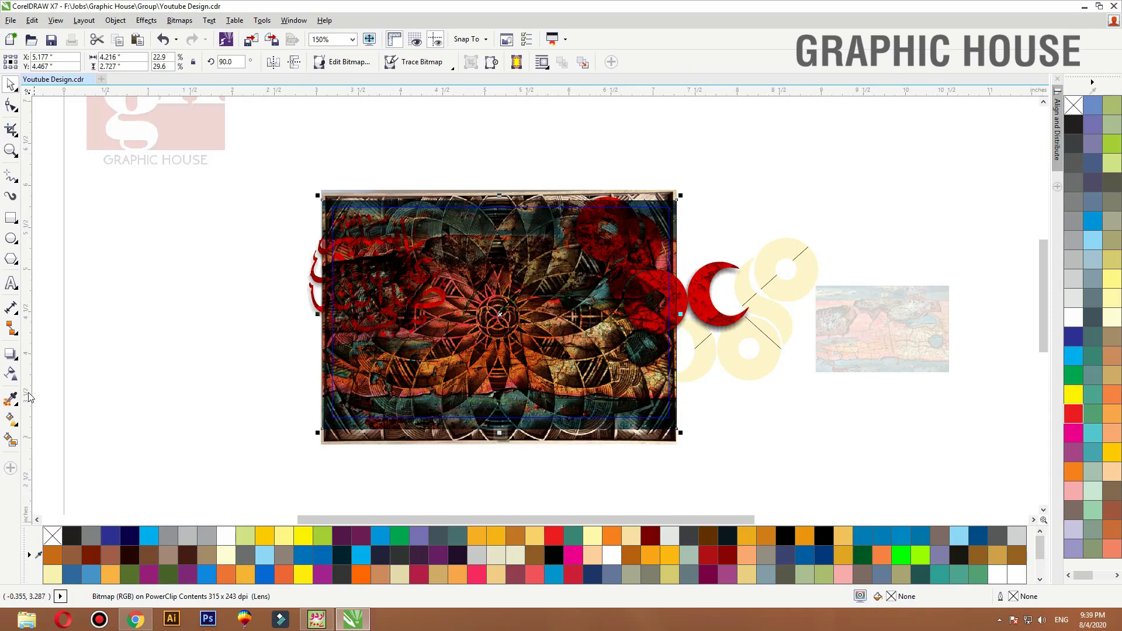
left_click(11, 372)
left_click_drag(500, 434, 512, 179)
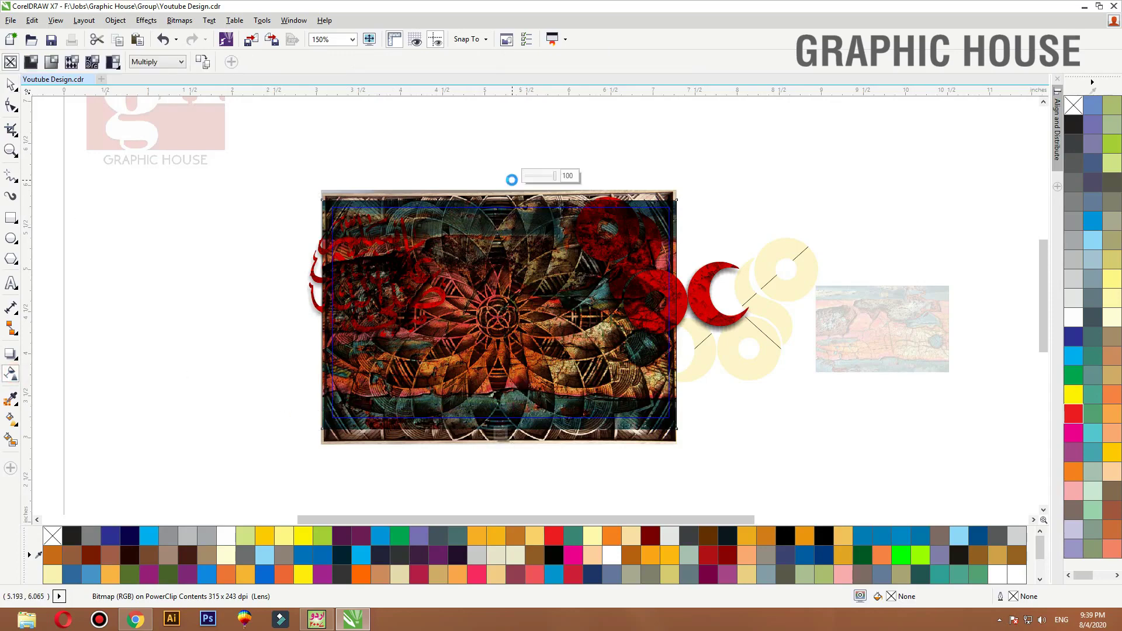
left_click_drag(500, 411, 497, 371)
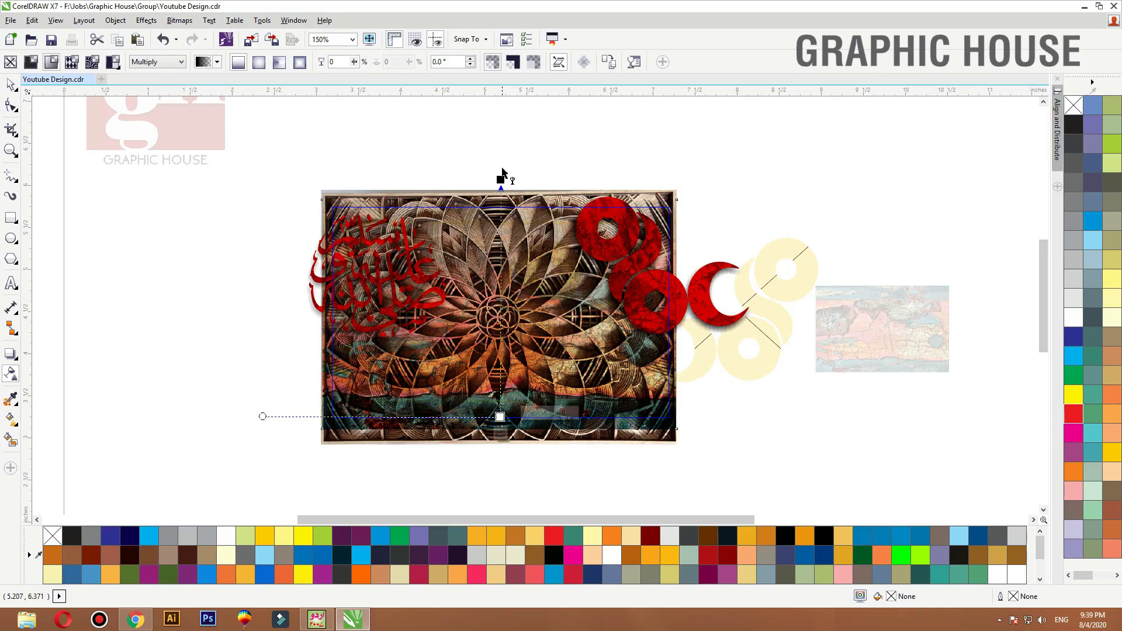
left_click_drag(502, 171, 502, 100)
key("space")
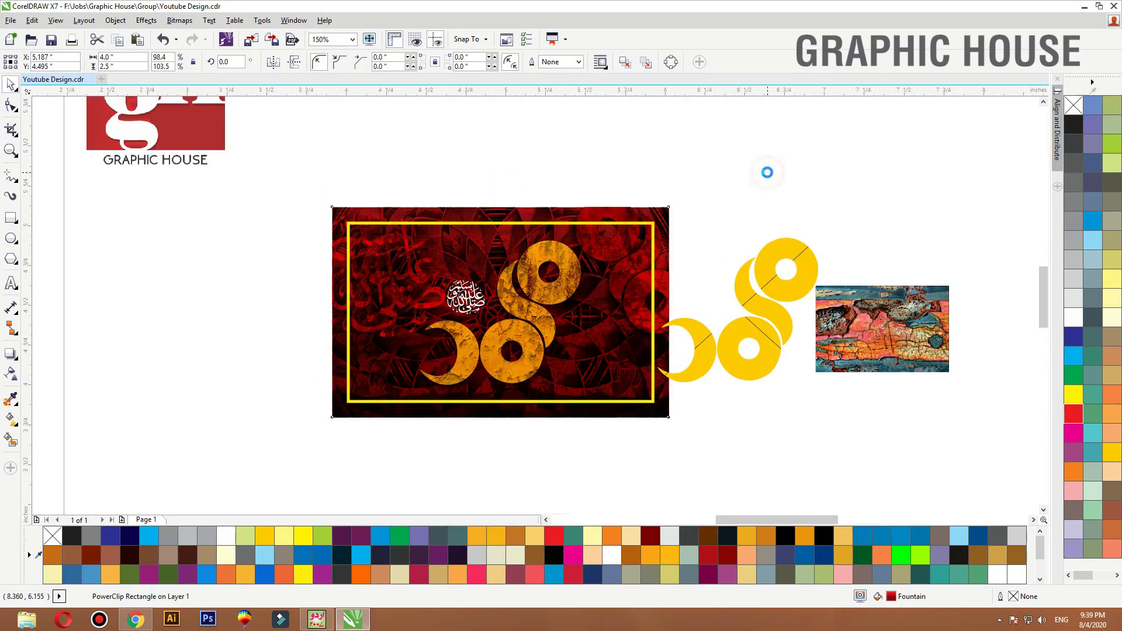
key("shift+F2")
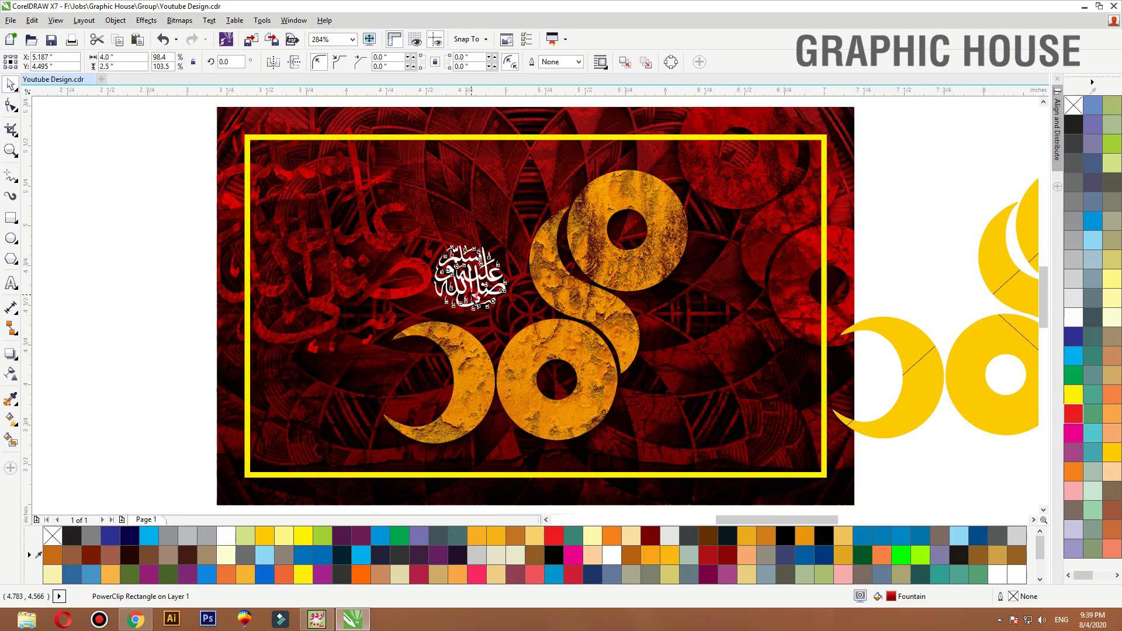
left_click(431, 138)
scroll(440, 147, "down", 3)
left_click_drag(440, 148, 375, 129)
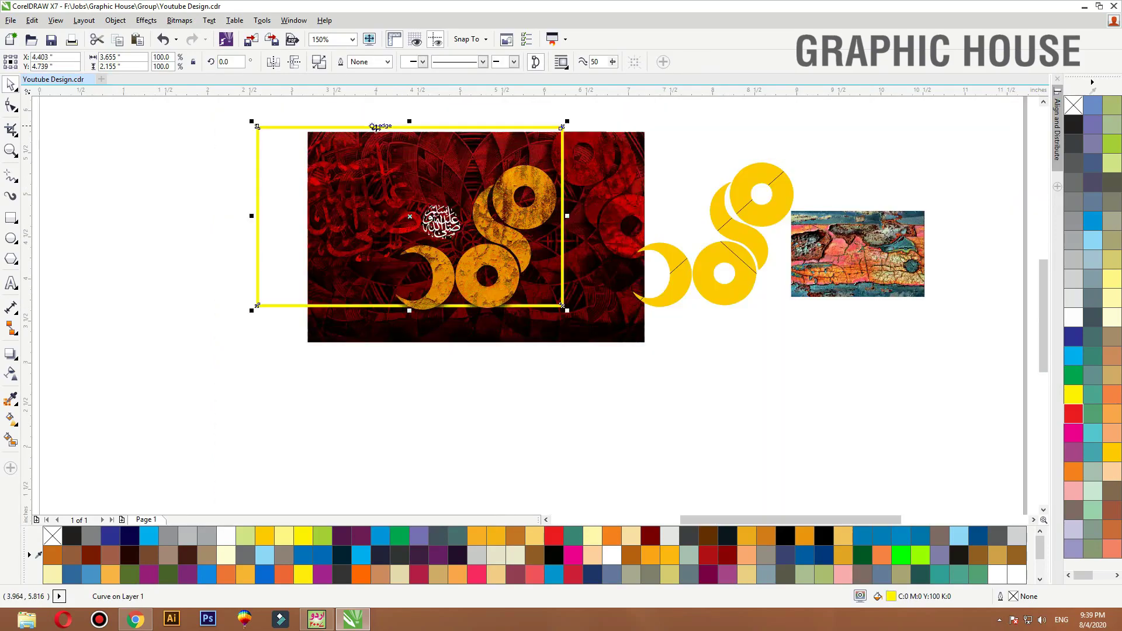
key("ctrl+z")
Duplicate the golden emblem to the left of the card and extract the wall texture from the copy
left_click_drag(521, 212, 210, 222)
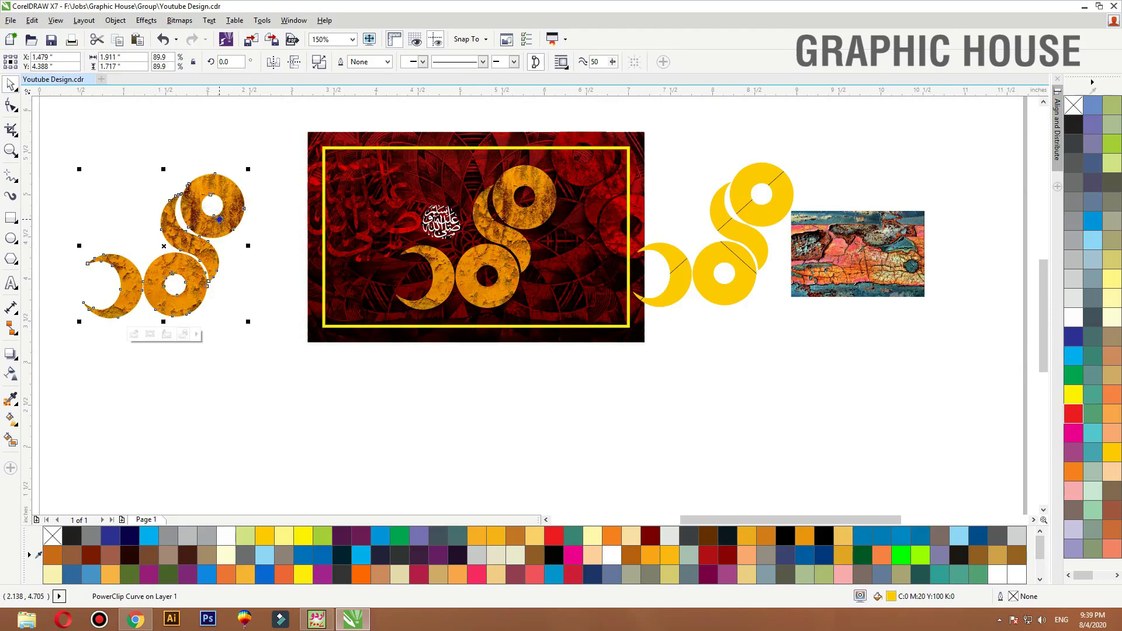
right_click(225, 204)
left_click(260, 179)
left_click_drag(263, 294, 283, 418)
PowerClip the extracted wall texture inside the yellow frame and shrink it to about 1.32 by 0.99 inches at the frame's upper-right corner
right_click(274, 320)
left_click(301, 173)
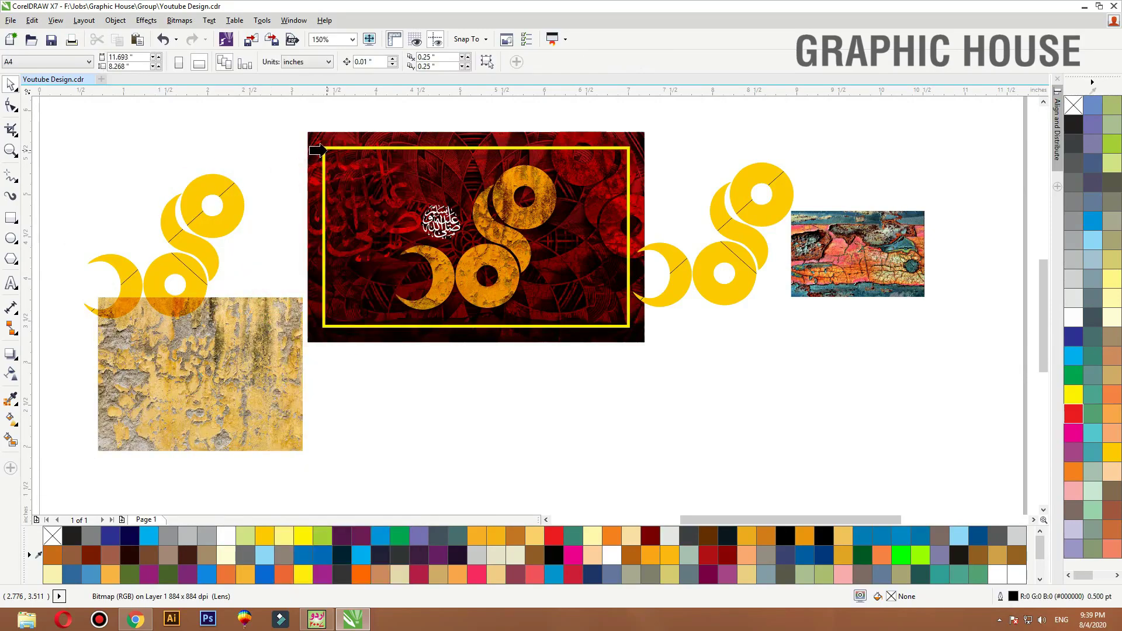
left_click(326, 149)
left_click(327, 149, "ctrl")
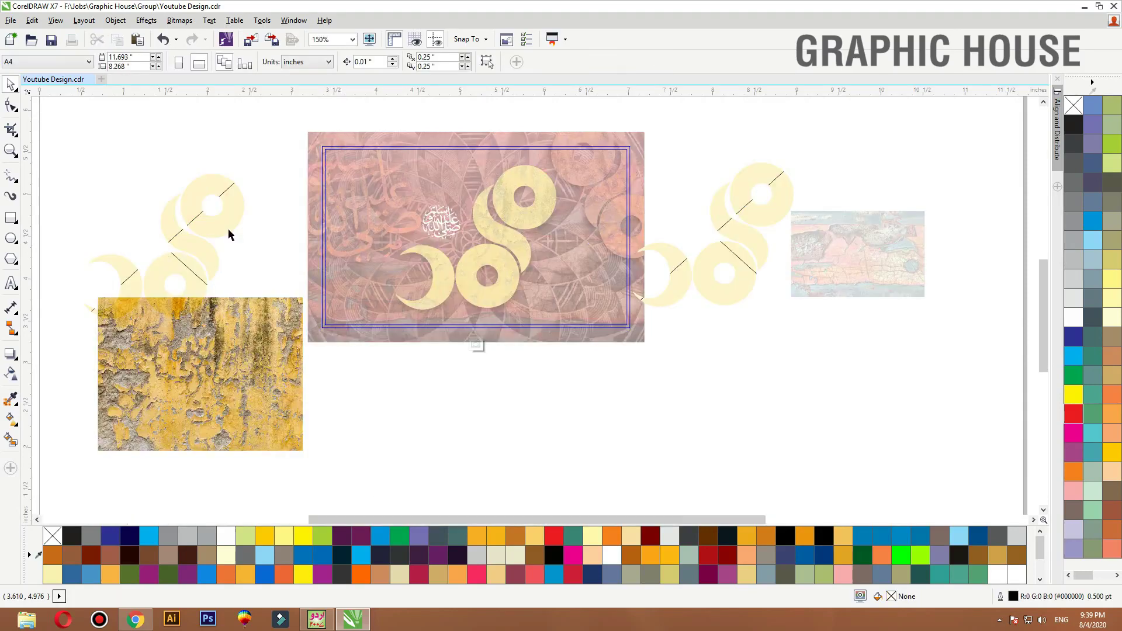
left_click_drag(235, 388, 518, 258)
left_click_drag(426, 304, 520, 232)
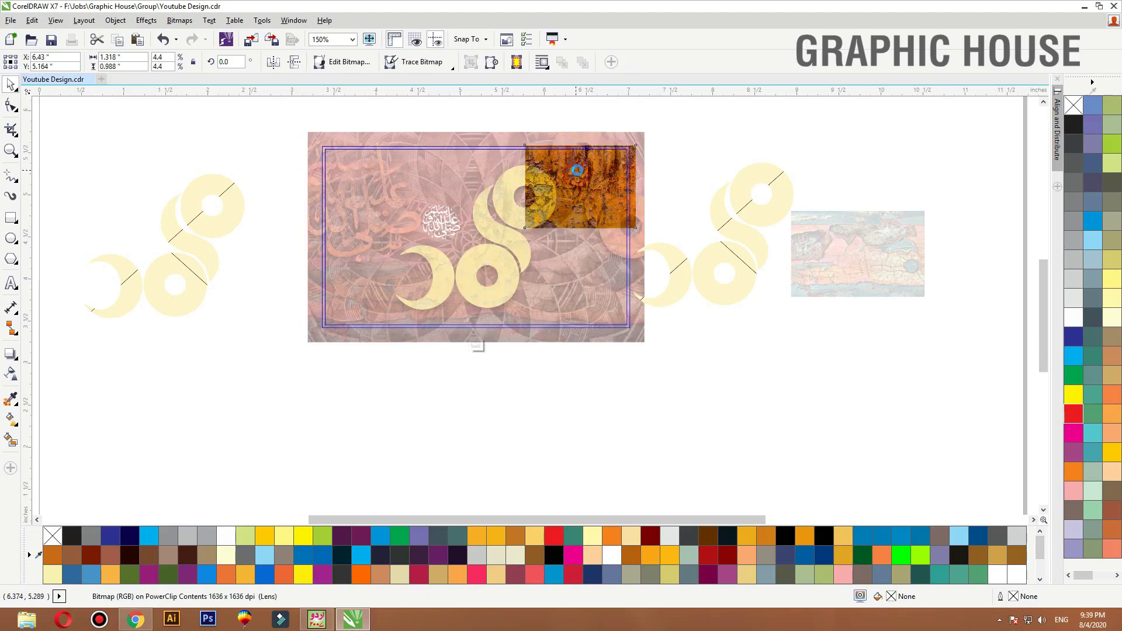
Make a mirrored copy of the texture tile to its left and repeat it to span the frame's width
left_click_drag(640, 185, 460, 184)
right_click(460, 184)
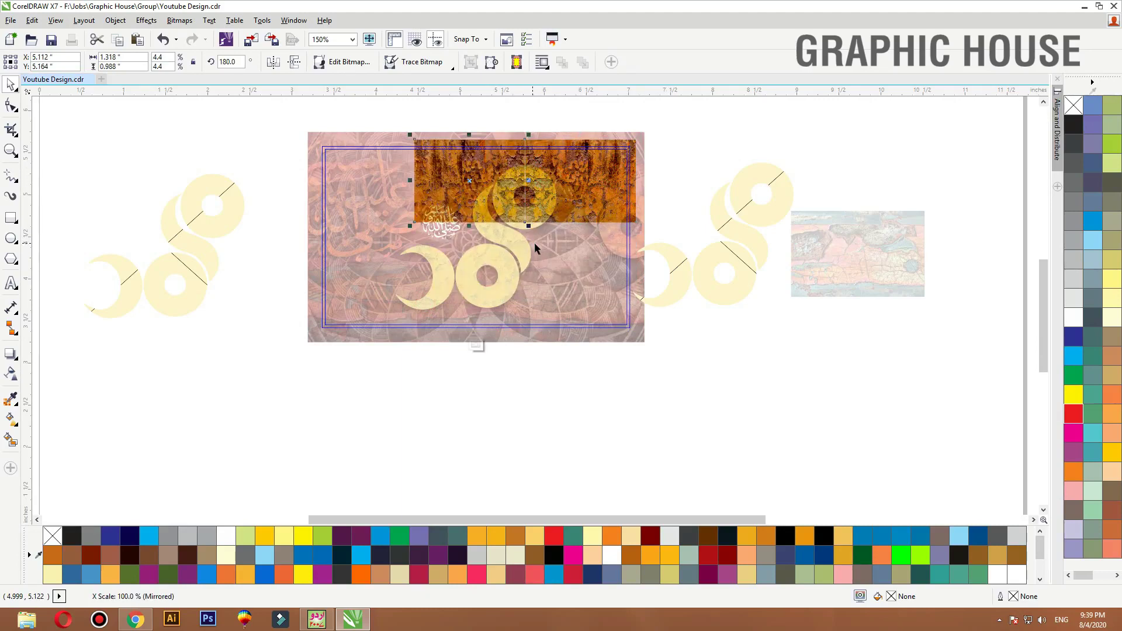
key("ctrl+r")
Mirror-copy the row of three texture tiles downward, repeat it to cover the frame's height and finish editing the frame's contents
left_click_drag(747, 127, 205, 244)
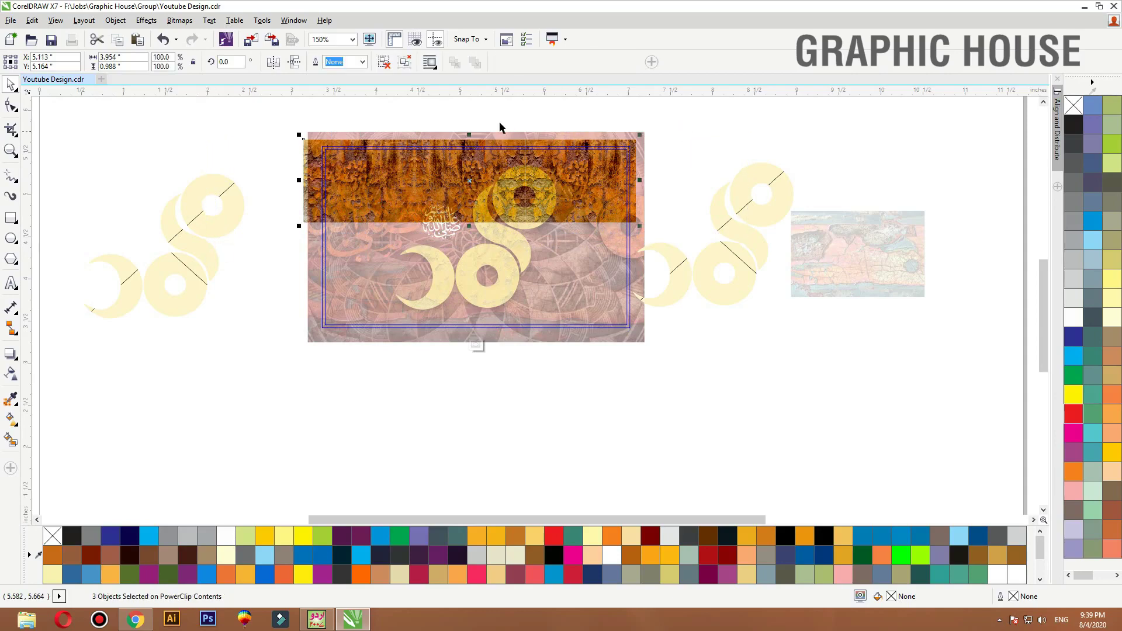
left_click_drag(471, 138, 471, 246)
right_click(472, 247)
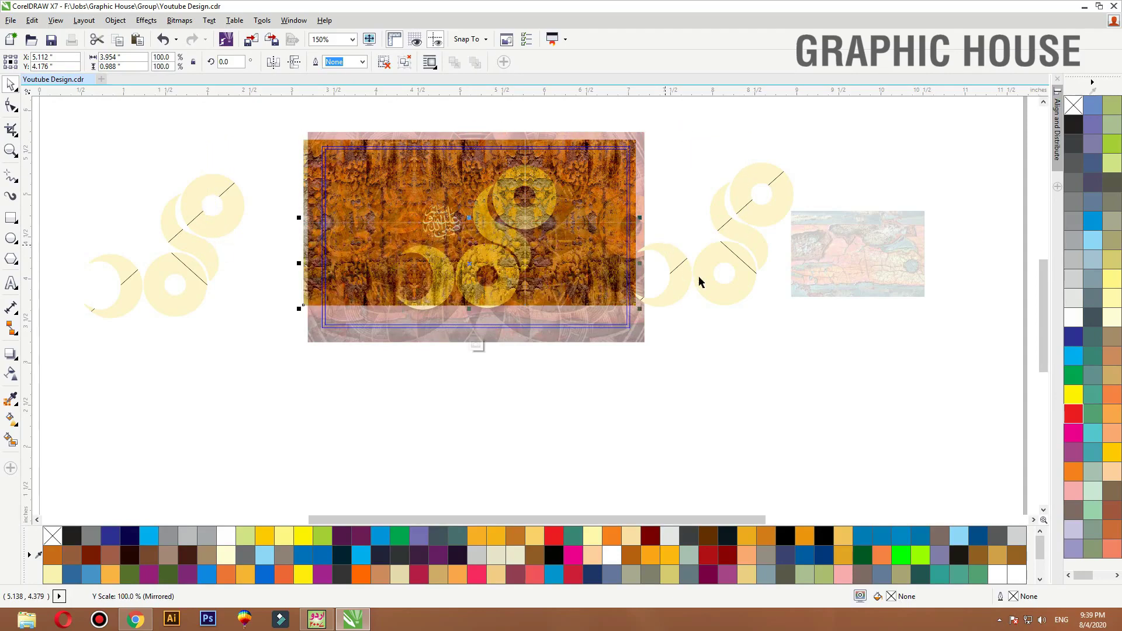
key("ctrl+r")
left_click(713, 320, "ctrl")
left_click(639, 157)
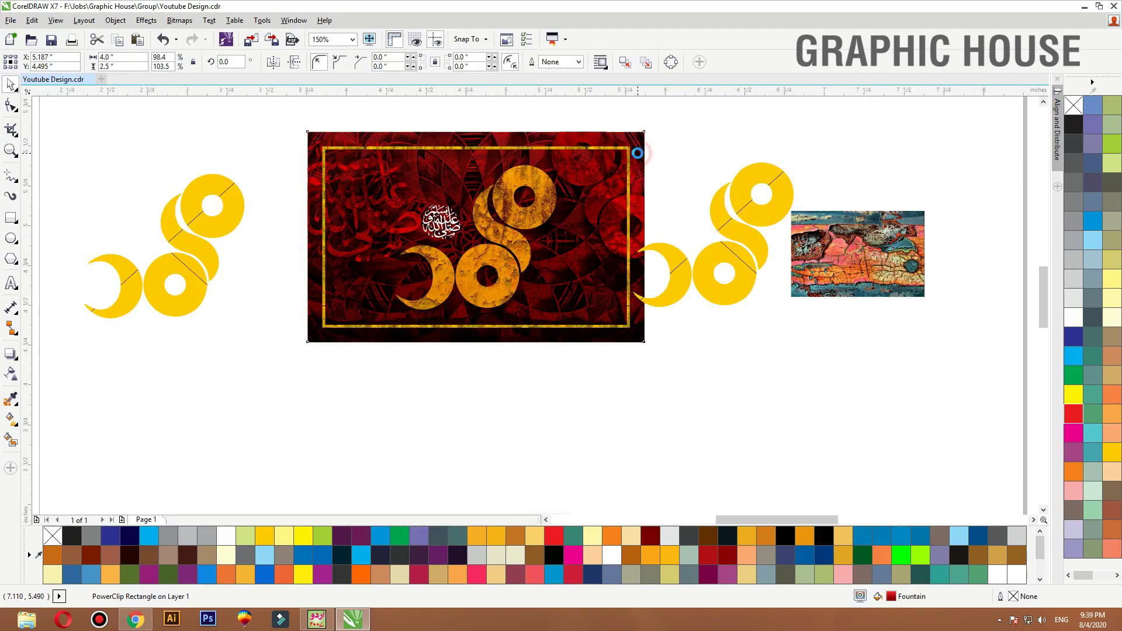
key("shift+F2")
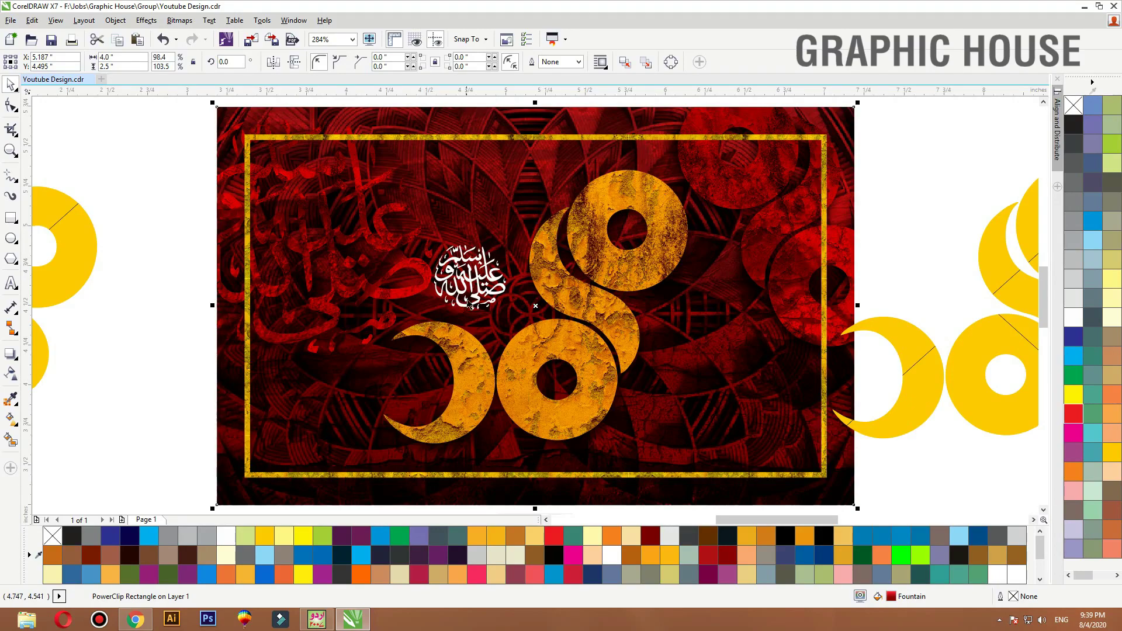
Add a drop shadow to the small white calligraphy with opacity 44 and feather 3, offset about 0.009 by -0.03 inches
left_click(469, 304, "ctrl")
key("shift+F2")
left_click(11, 353)
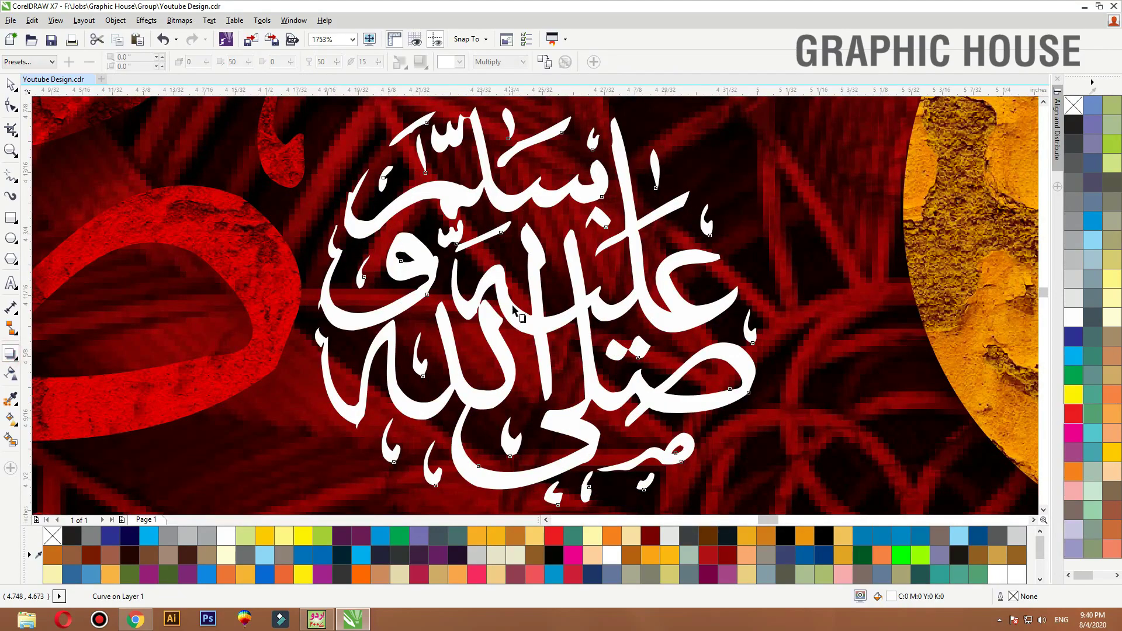
left_click_drag(512, 306, 539, 306)
scroll(544, 266, "down", 1)
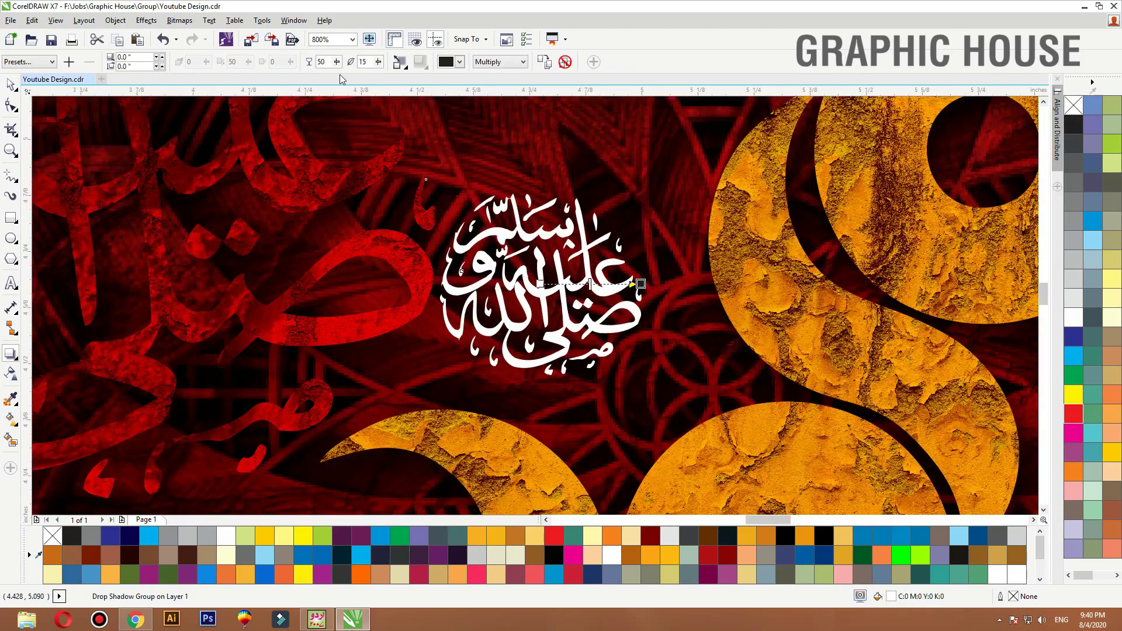
left_click_drag(328, 65, 270, 68)
type("44")
key("Tab")
type("3")
key("Return")
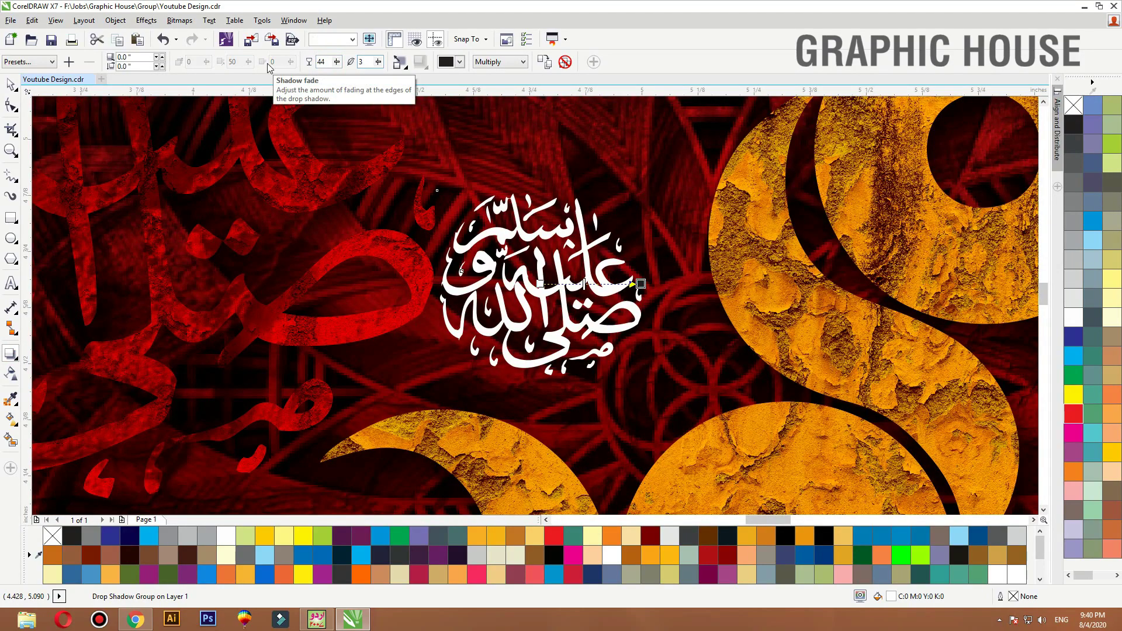
left_click_drag(641, 284, 573, 387)
key("space")
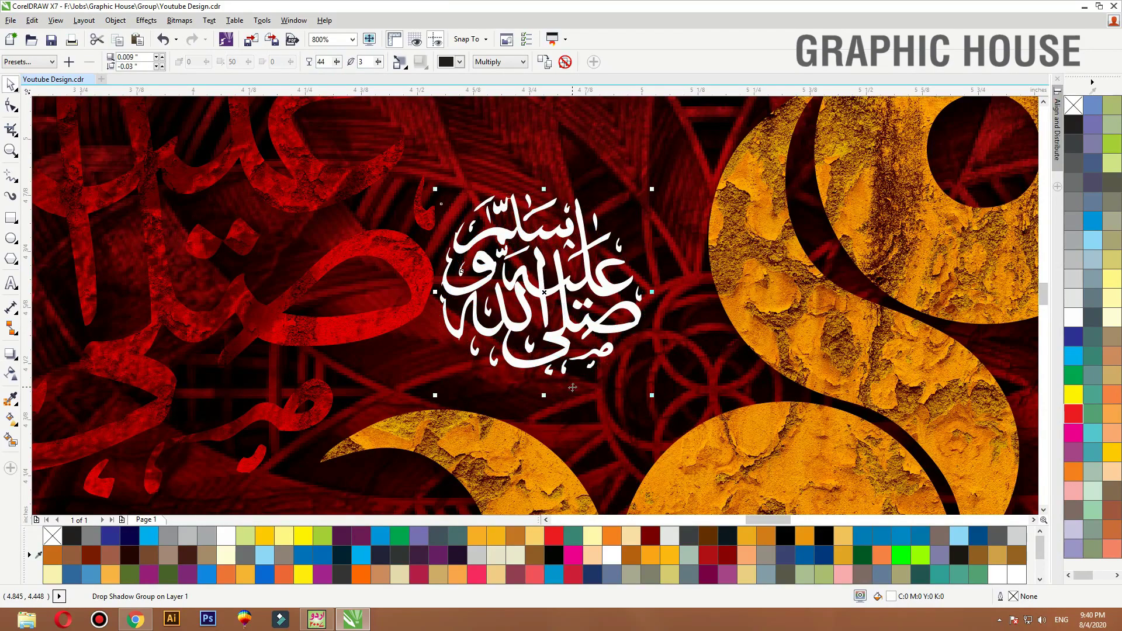
Break the drop shadow apart from the small white calligraphy, then test moving the calligraphy and undo the move
key("ctrl+k")
left_click(681, 389)
left_click_drag(600, 322, 608, 293)
key("ctrl+z")
Fill the small calligraphy red and apply a linear fountain fill running from red at its top to white below
left_click(1078, 414)
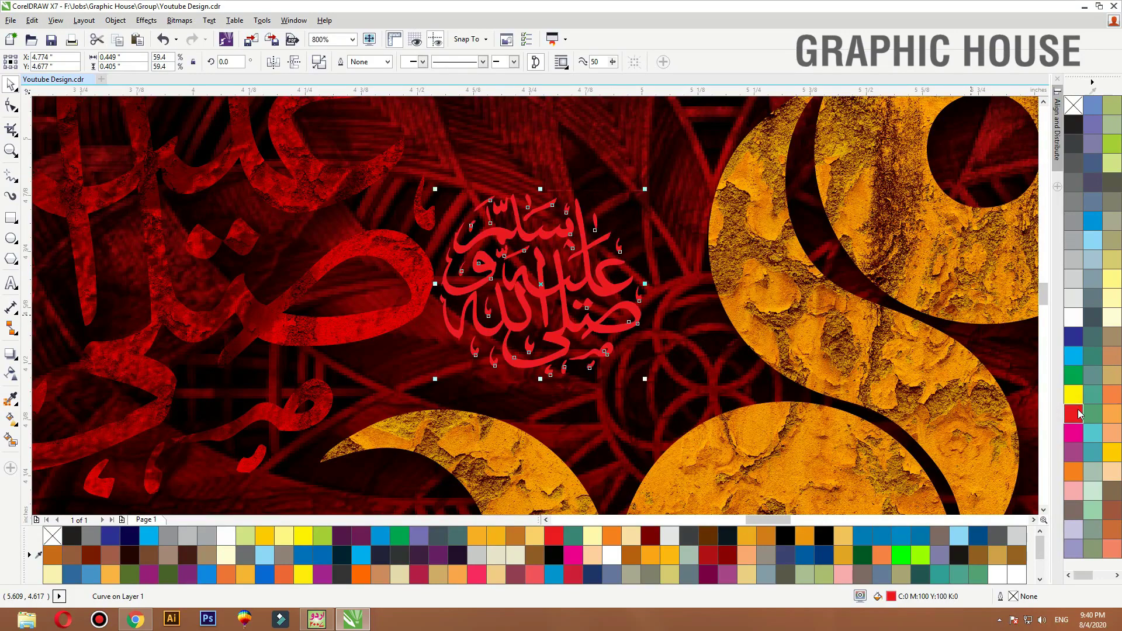
left_click(13, 417)
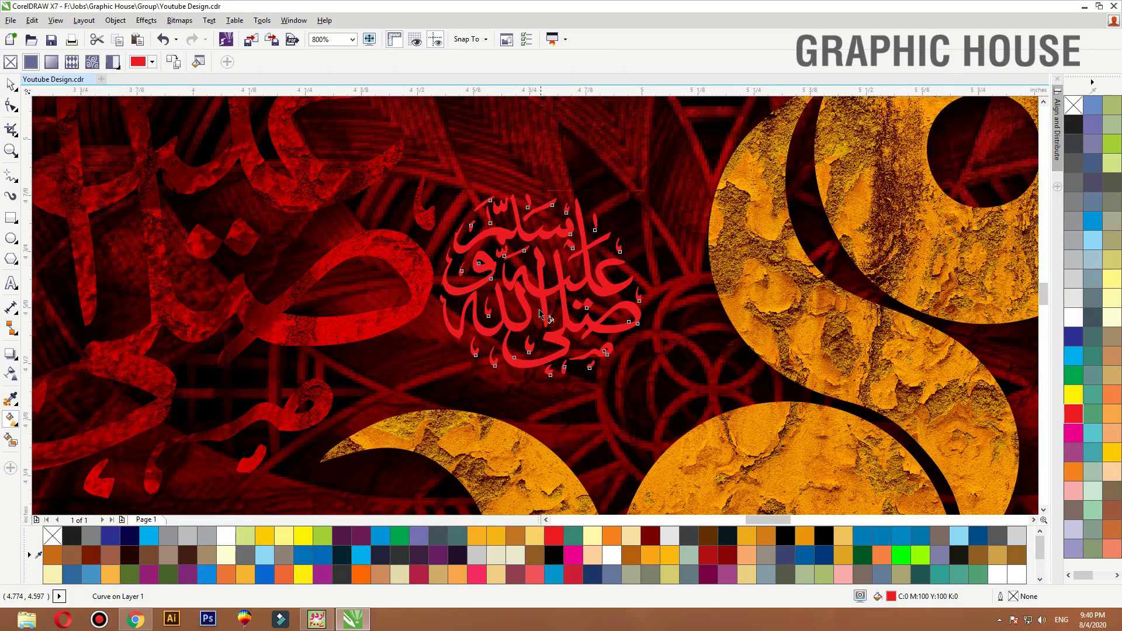
left_click_drag(536, 208, 536, 321)
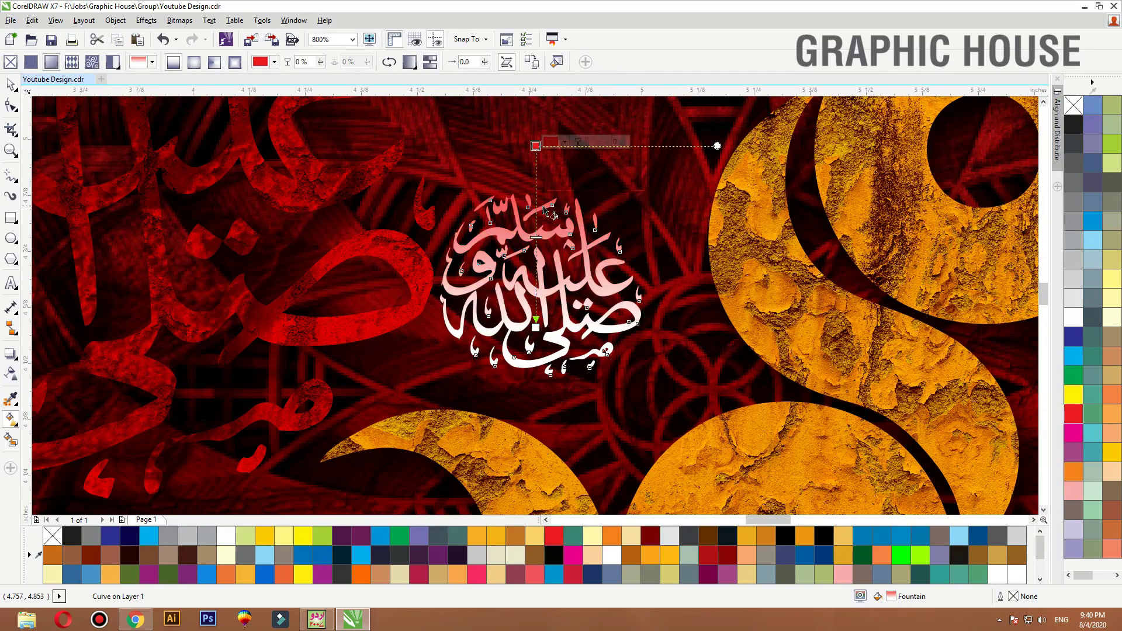
Delete the leftover yellow emblem copies on both sides of the card and the spare texture photo beside it
key("space")
scroll(332, 266, "down", 2)
left_click(662, 165)
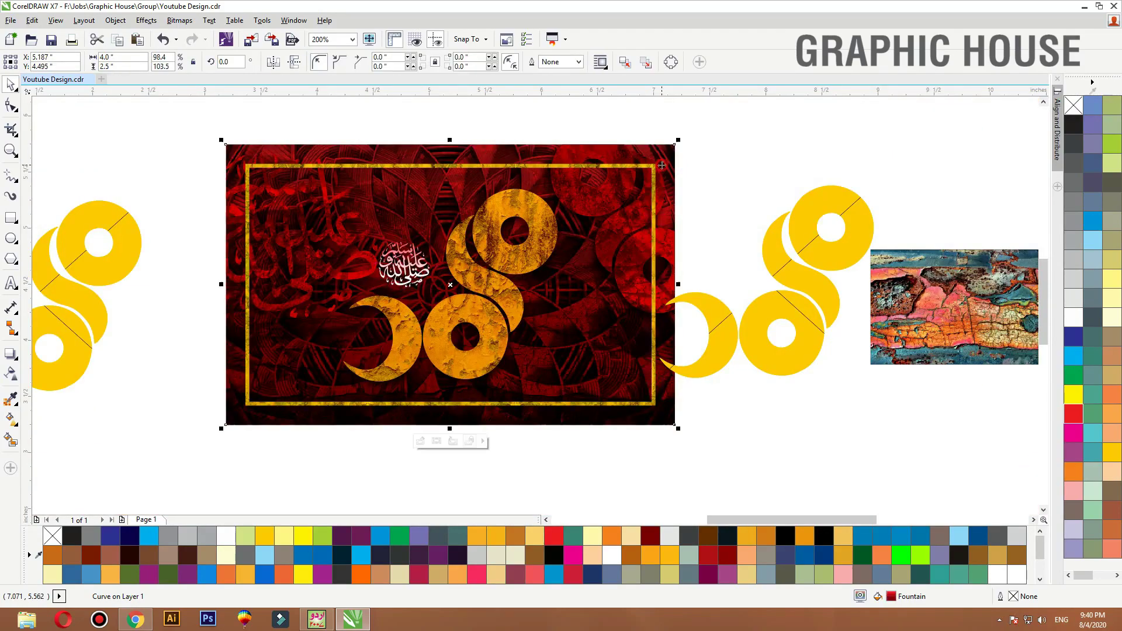
left_click(754, 285)
left_click(780, 274)
key("Delete")
left_click(108, 268)
key("Delete")
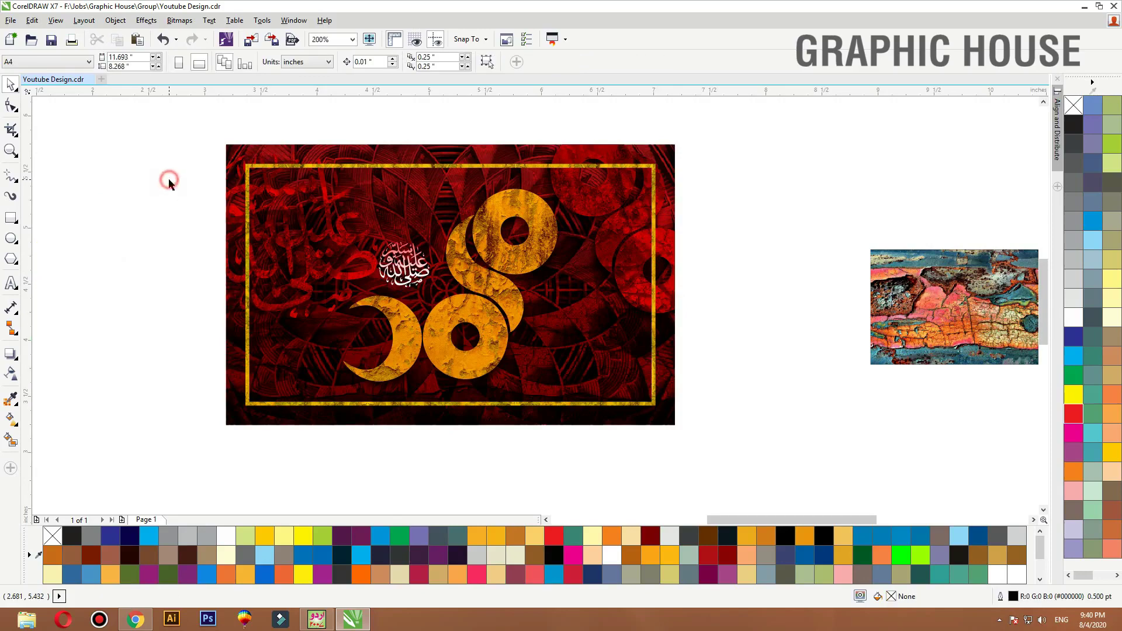
key("shift+F4")
left_click(778, 279)
key("Delete")
Add a two-line credit text near the card's lower-left corner, reading "design by :" with the designer's full name beneath
left_click_drag(696, 208, 345, 396)
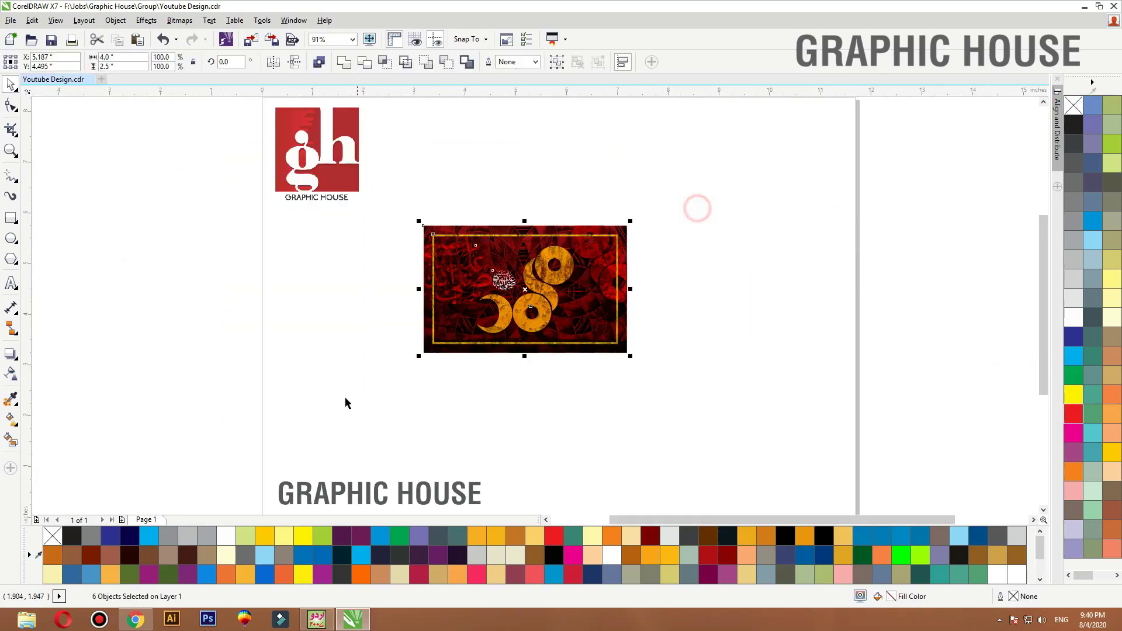
key("shift+F2")
left_click(117, 295)
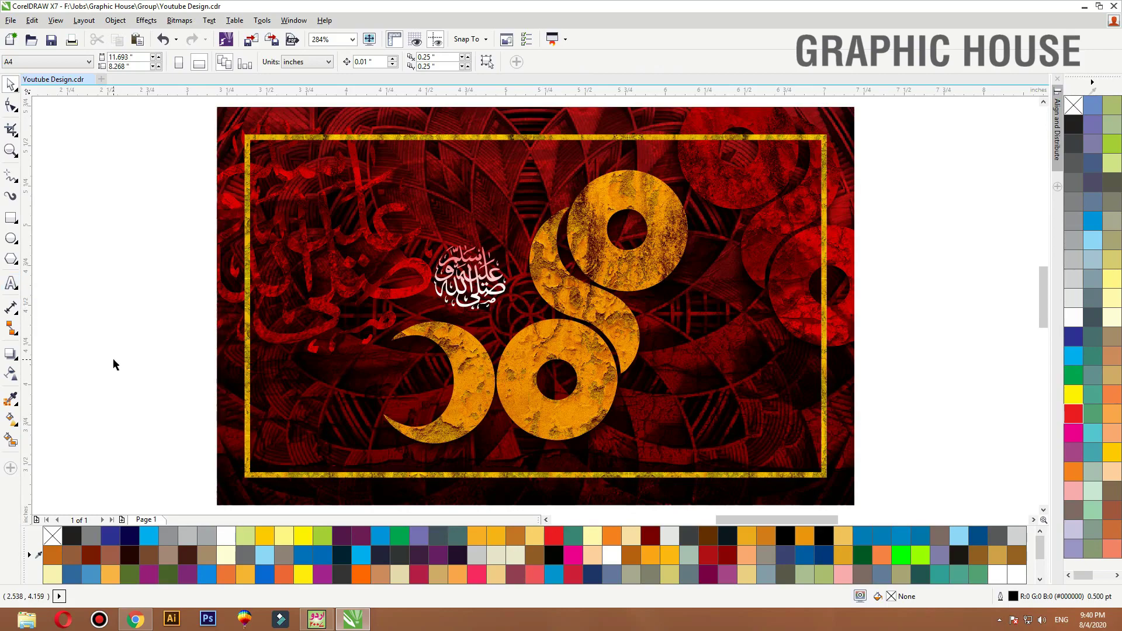
left_click(11, 283)
left_click(142, 452)
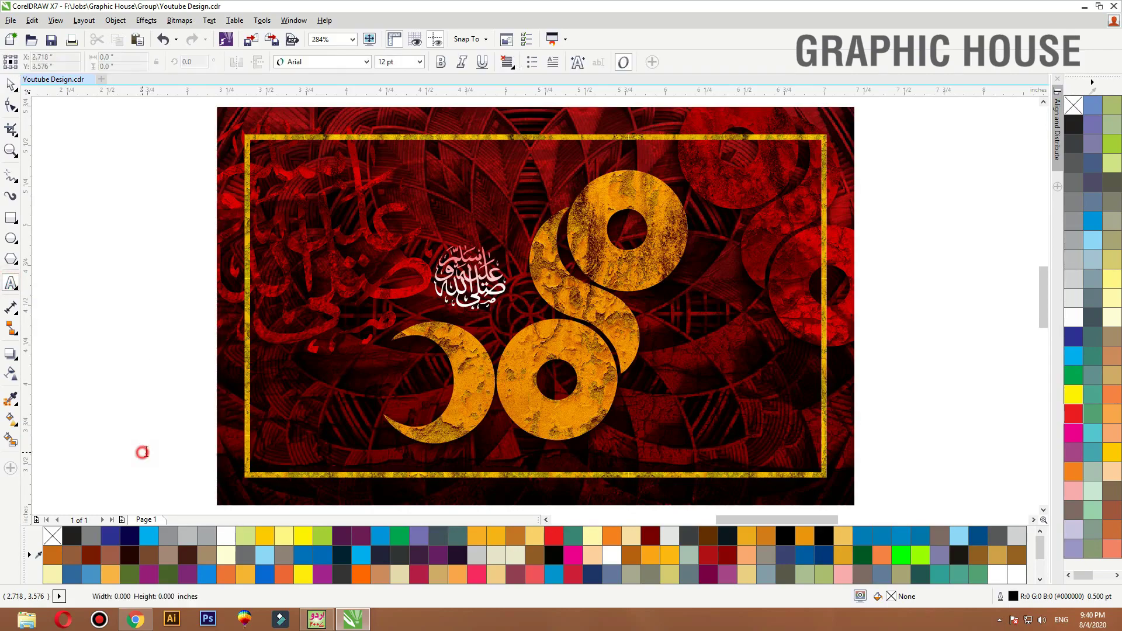
type("design by")
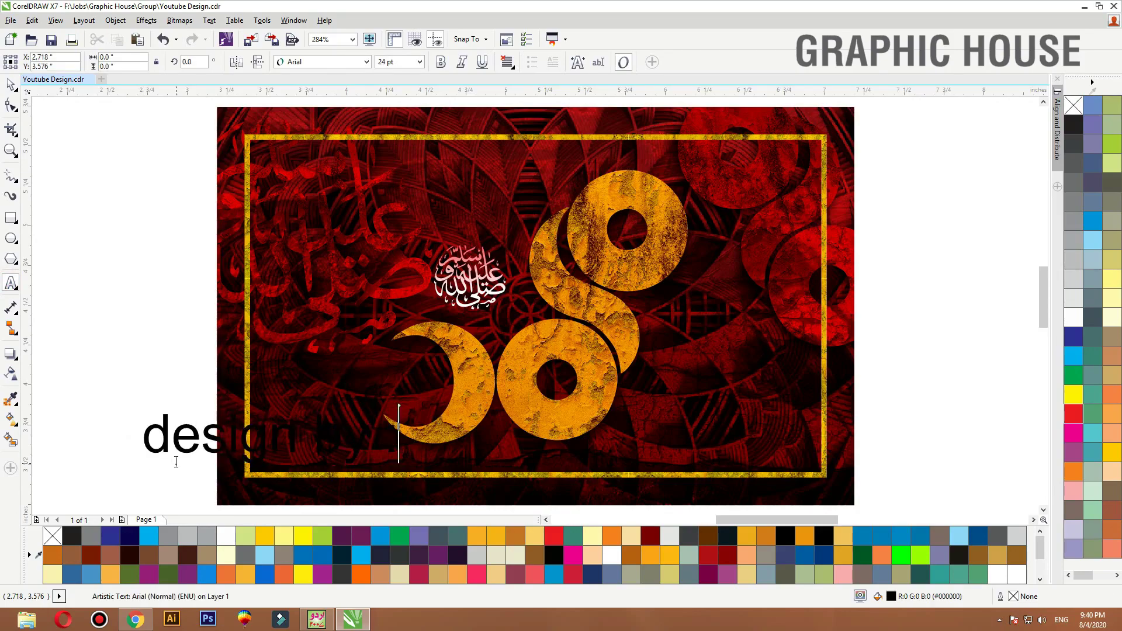
key("Return")
type("asif rasheed")
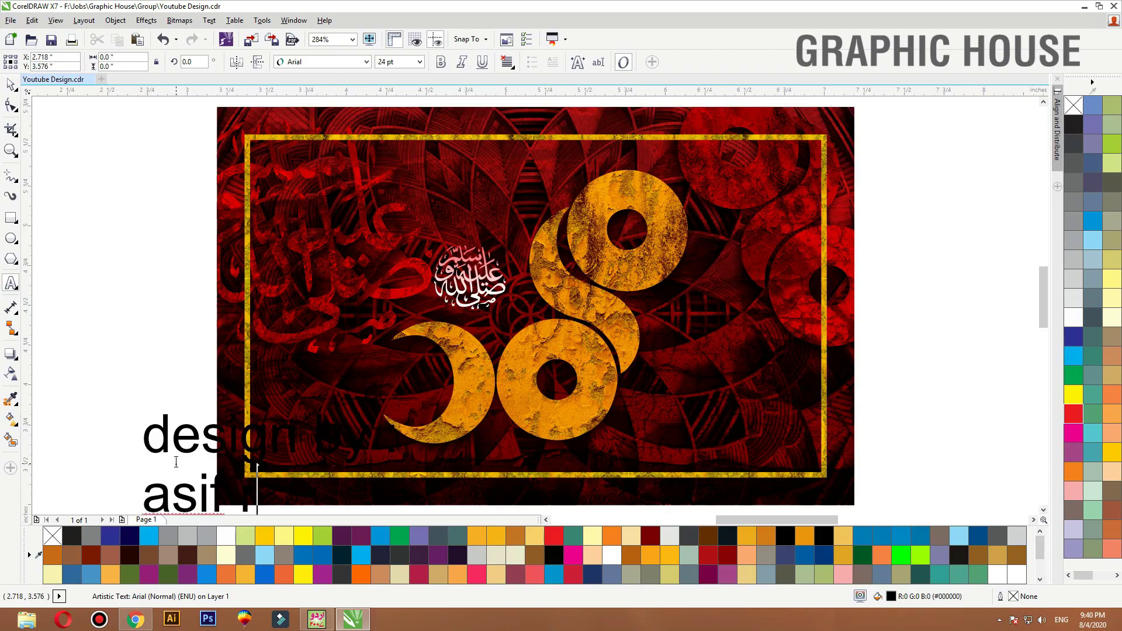
Change the case of the whole credit text to Title Case
key("ctrl+a")
key("shift+F3")
key("Down")
key("Down")
key("Down")
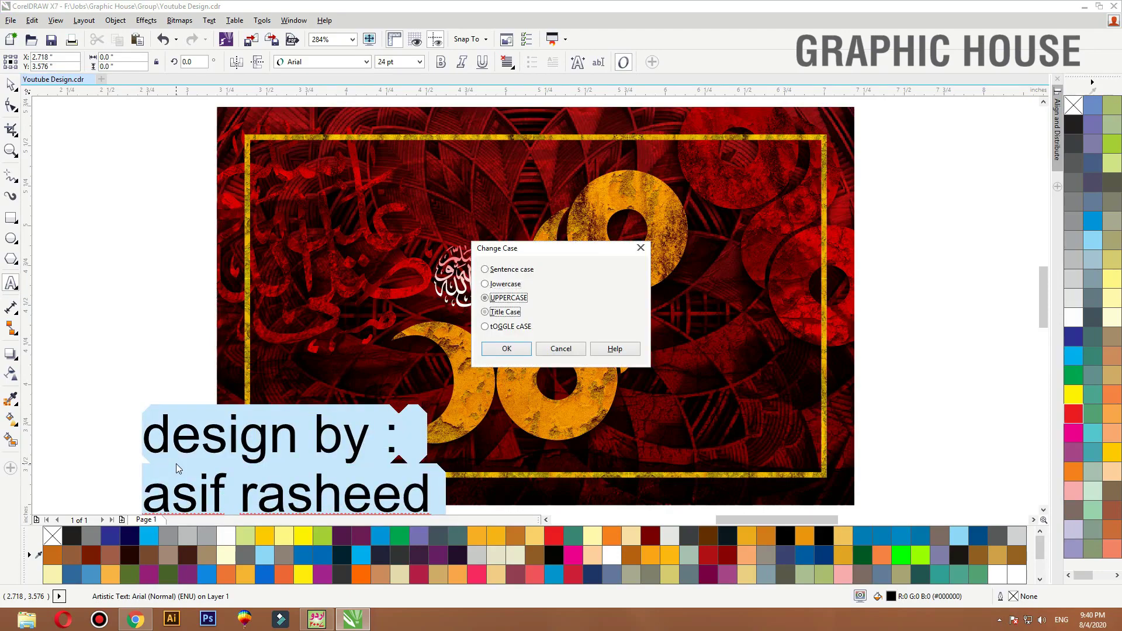
key("Return")
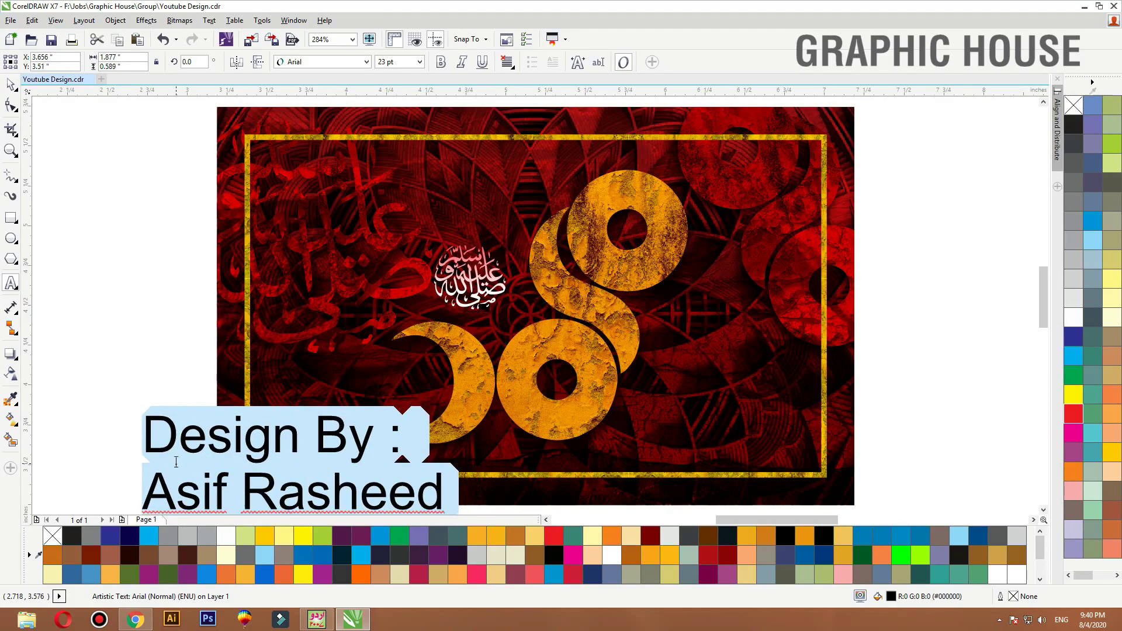
Reduce the credit text's font size to about 4 pt
key("ctrl+KP_2")
key("ctrl+KP_2")
key("ctrl+KP_2")
key("ctrl+KP_2")
key("ctrl+KP_2")
key("ctrl+KP_2")
key("ctrl+KP_2")
key("ctrl+KP_2")
key("ctrl+KP_2")
key("ctrl+KP_2")
key("ctrl+KP_2")
key("ctrl+KP_2")
key("ctrl+KP_2")
key("ctrl+KP_2")
key("ctrl+KP_2")
key("ctrl+KP_2")
key("ctrl+KP_2")
key("ctrl+KP_2")
key("ctrl+KP_2")
left_click(10, 83)
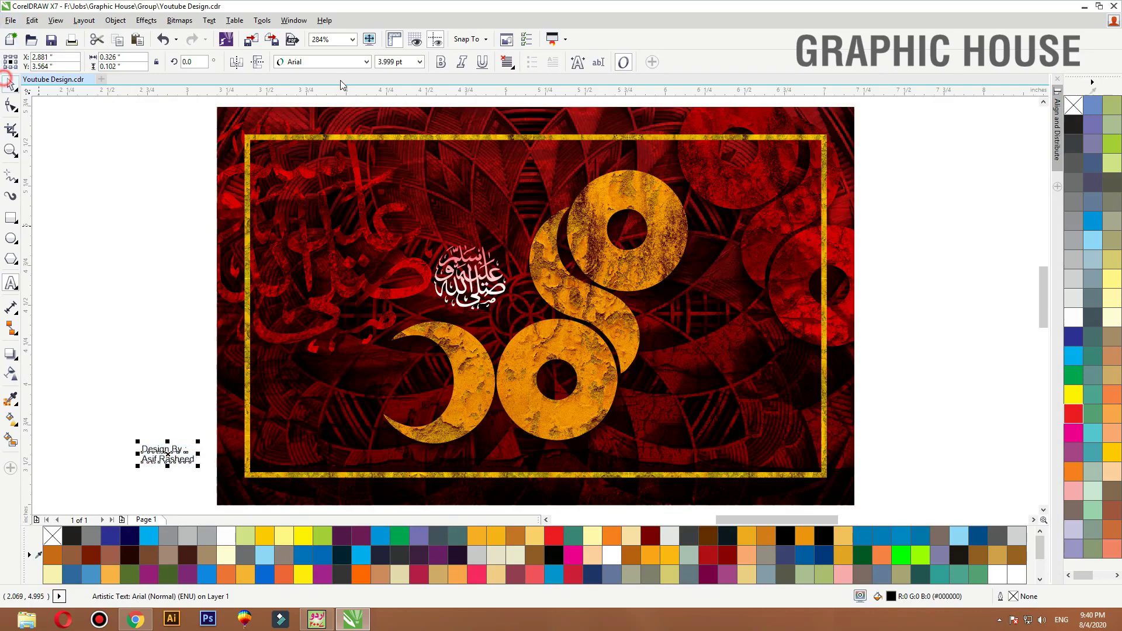
Move the credit text inside the frame's lower-left corner and fill it white
left_click_drag(174, 464, 291, 465)
key("F2")
left_click_drag(185, 388, 472, 523)
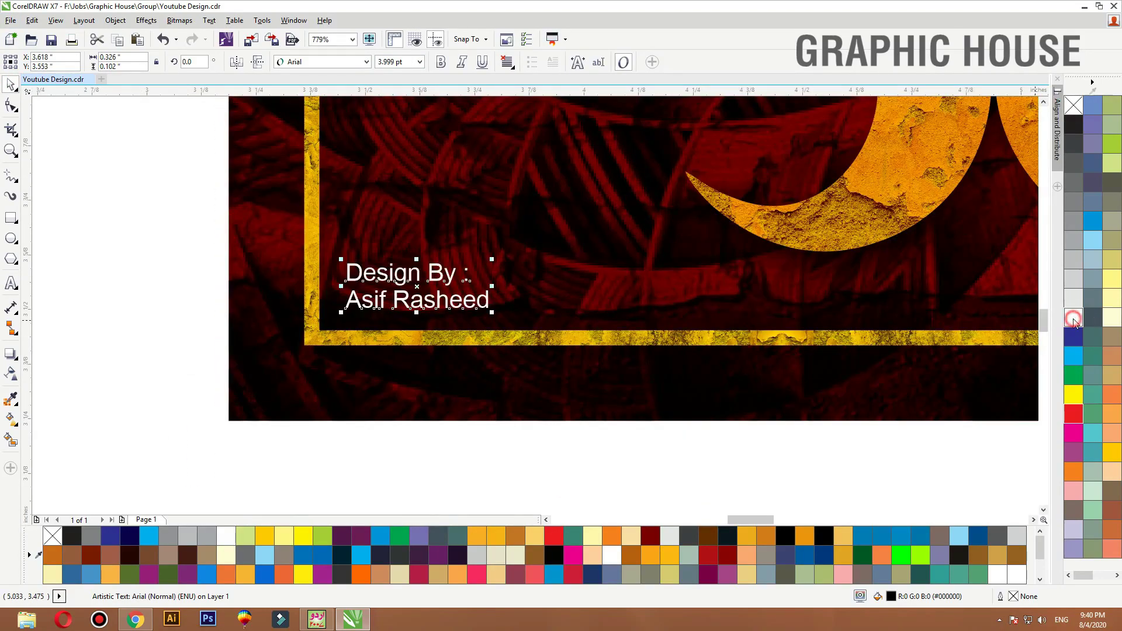
Set the credit text's font to Raleway and scale it up to about 6.1 pt
left_click(316, 63)
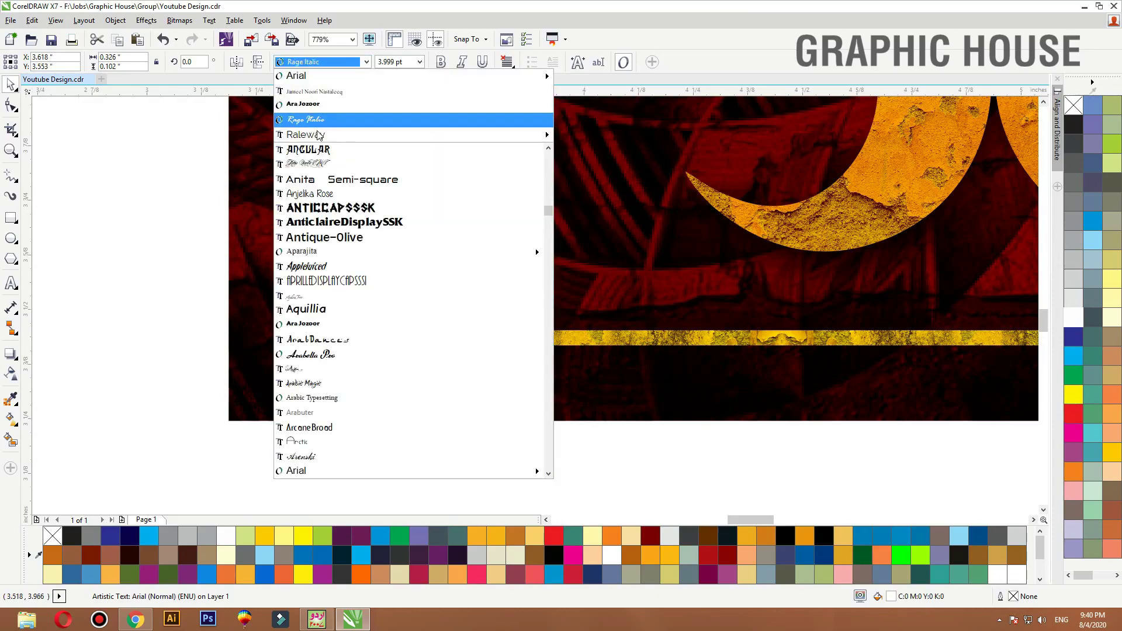
left_click(306, 135)
left_click_drag(496, 259, 570, 234)
Break the credit text into separate lines and fill the "Design By :" line yellow (C0 M20 Y100 K0)
key("ctrl+k")
left_click(509, 256)
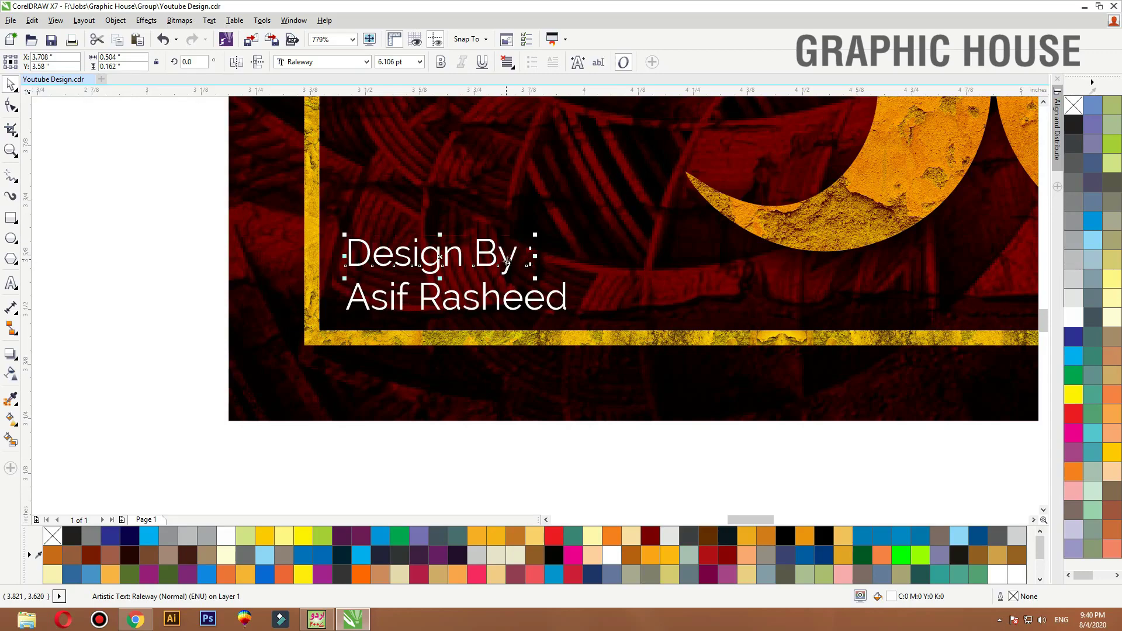
left_click_drag(506, 256, 500, 247)
key("ctrl+z")
left_click(1112, 455)
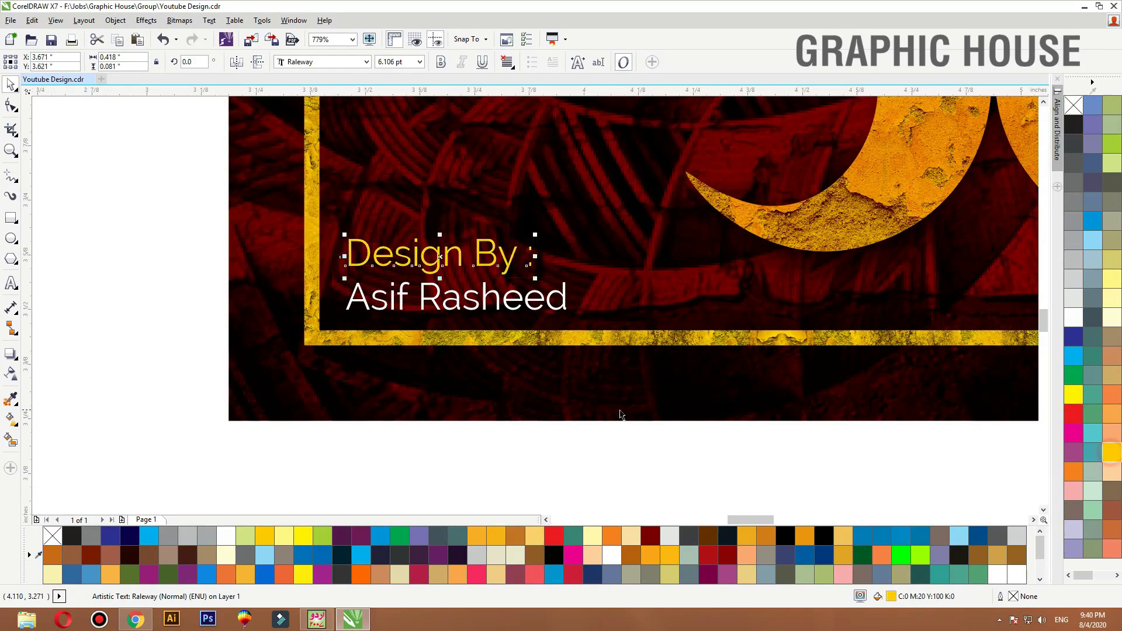
Examine the complete card with its frame, emblems, calligraphy and credit text
left_click(446, 403)
key("F4")
left_click(143, 371)
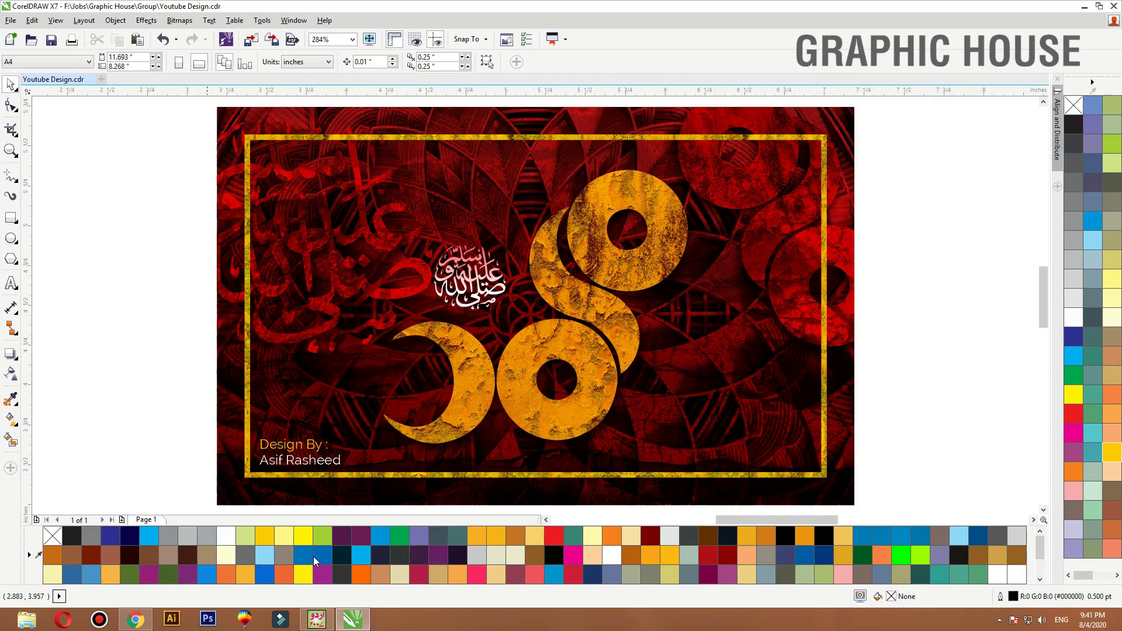
scroll(65, 401, "down", 2)
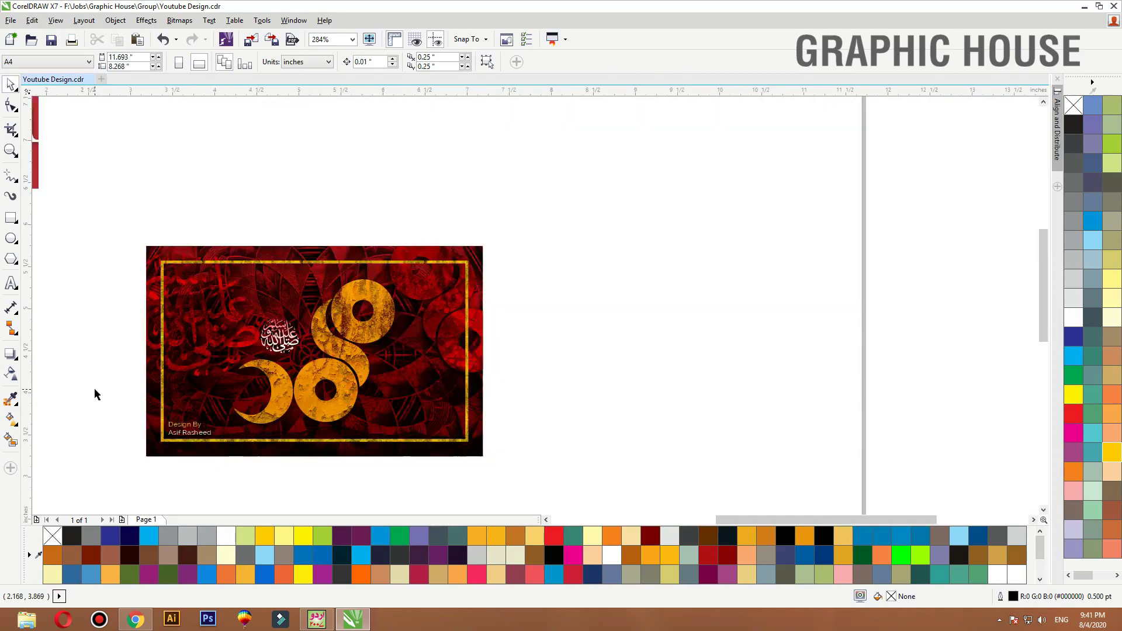
key("F4")
left_click_drag(511, 388, 828, 186)
key("shift+F2")
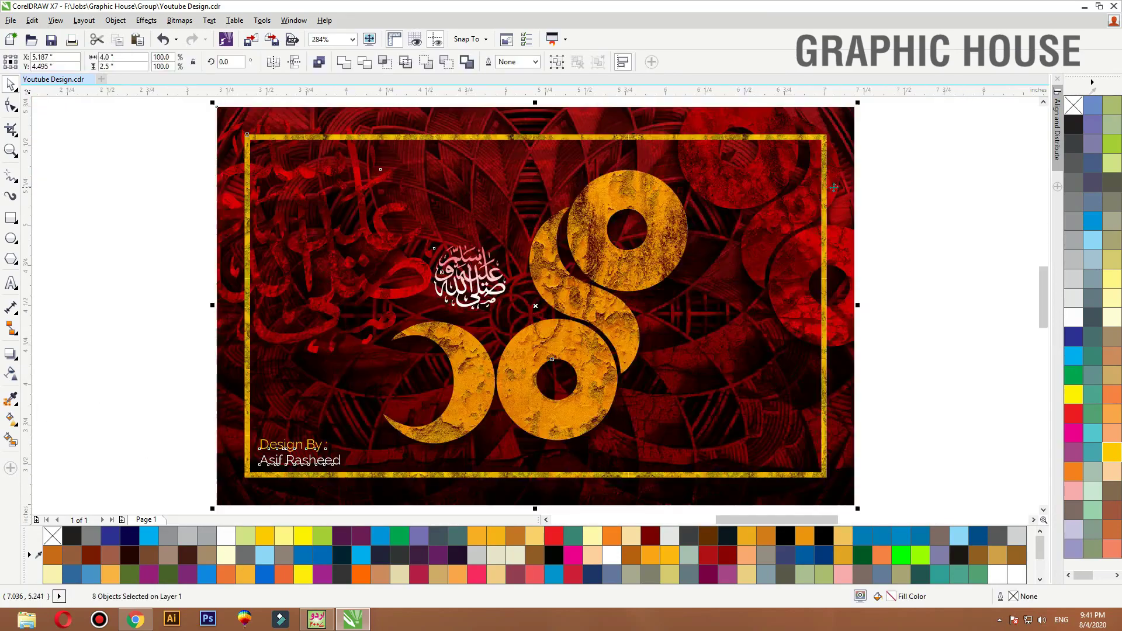
left_click(897, 193)
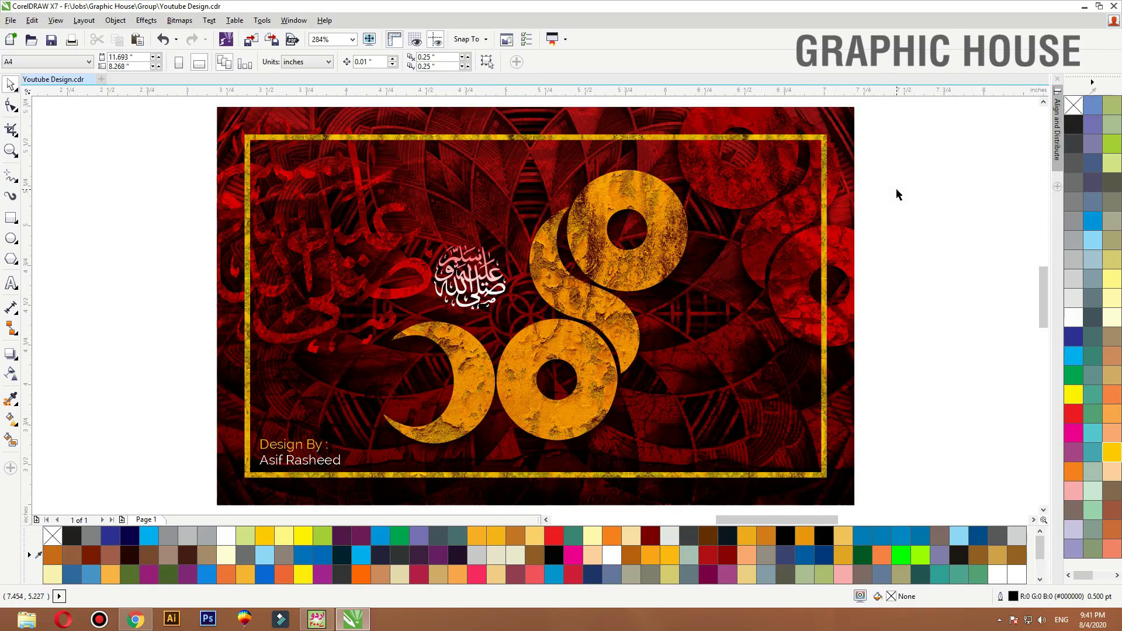